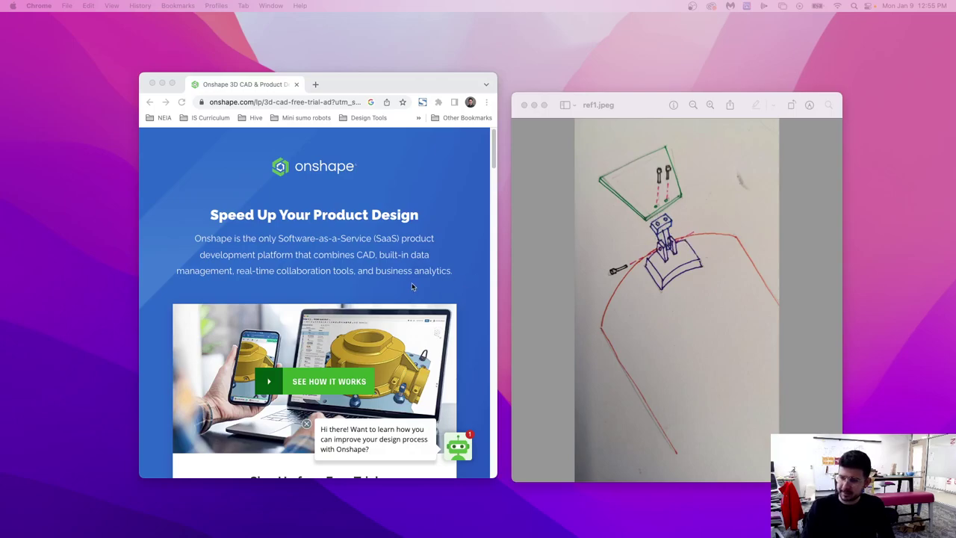
Step: Bring the Chrome window showing the Onshape trial page to the front
click(171, 87)
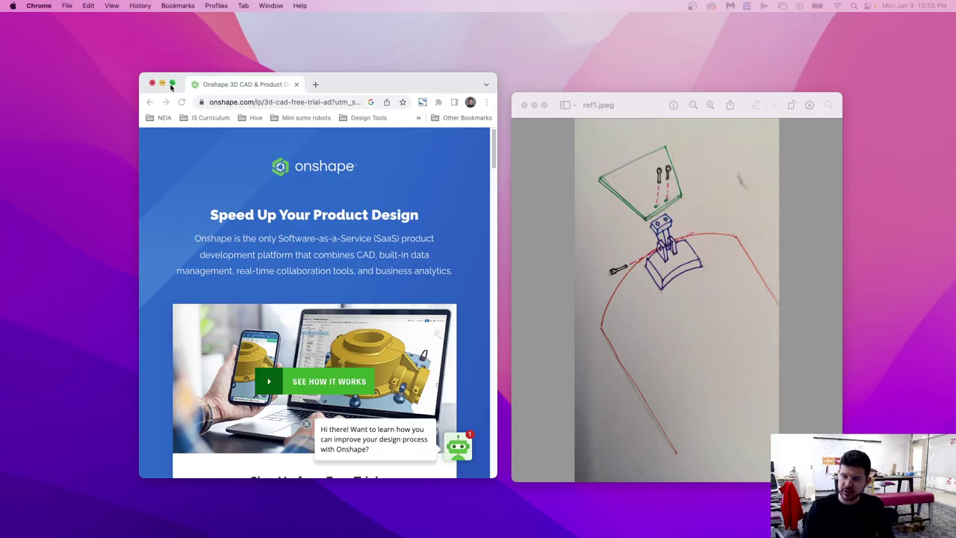
Step: Make the Chrome window fill the whole screen
click(171, 85)
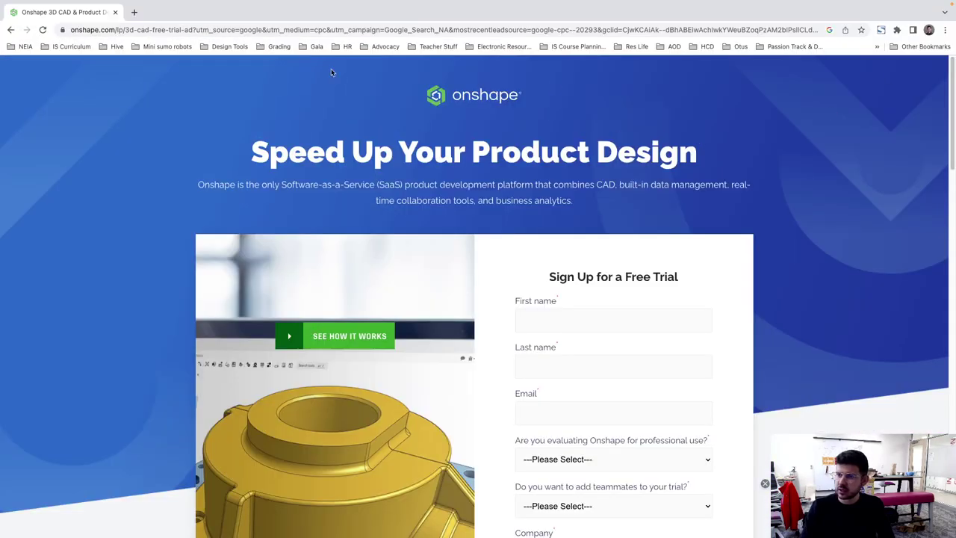
scroll(576, 340, down, 5)
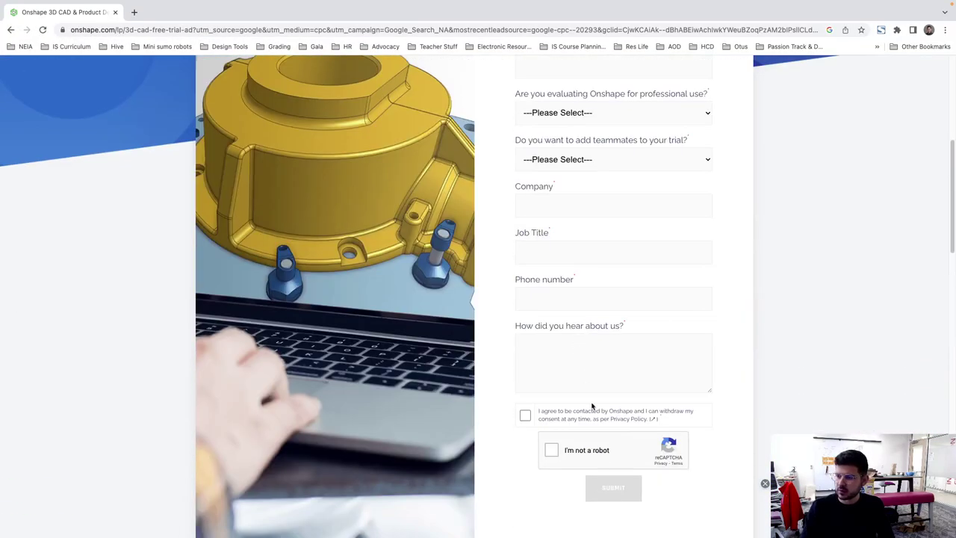
scroll(591, 407, up, 5)
Step: Go to the neia.onshape.com/documents suggestion and sign in with the Google account
click(173, 29)
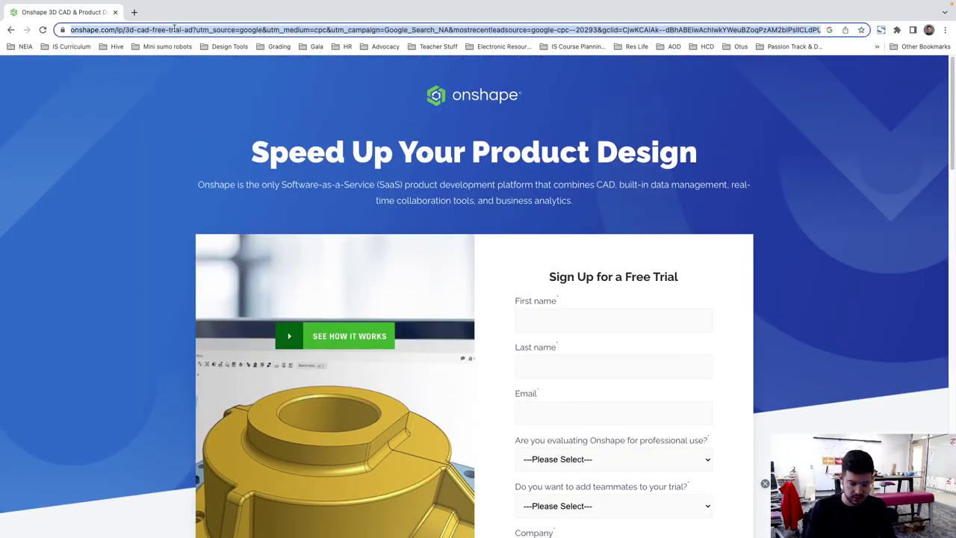
text(onshape)
key(Down)
key(Down)
key(Down)
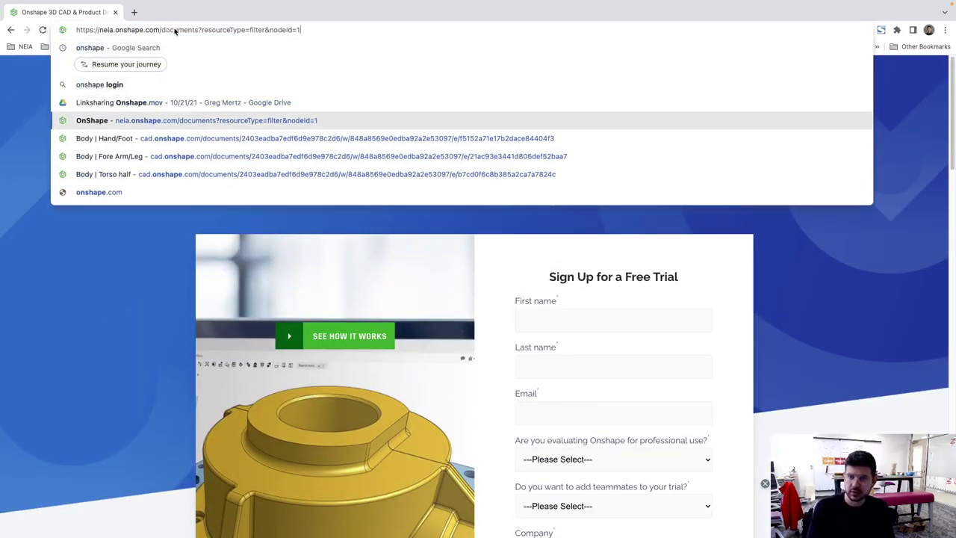
key(Return)
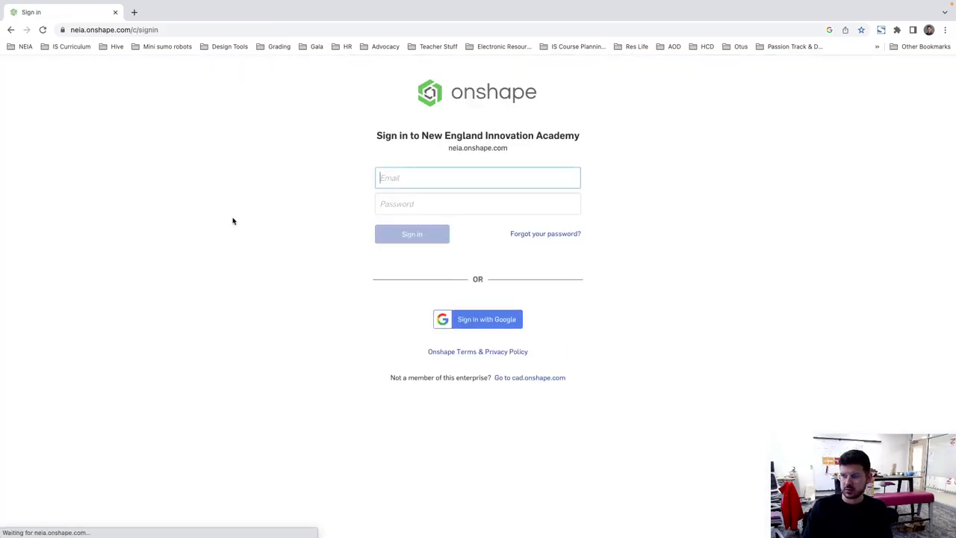
click(472, 320)
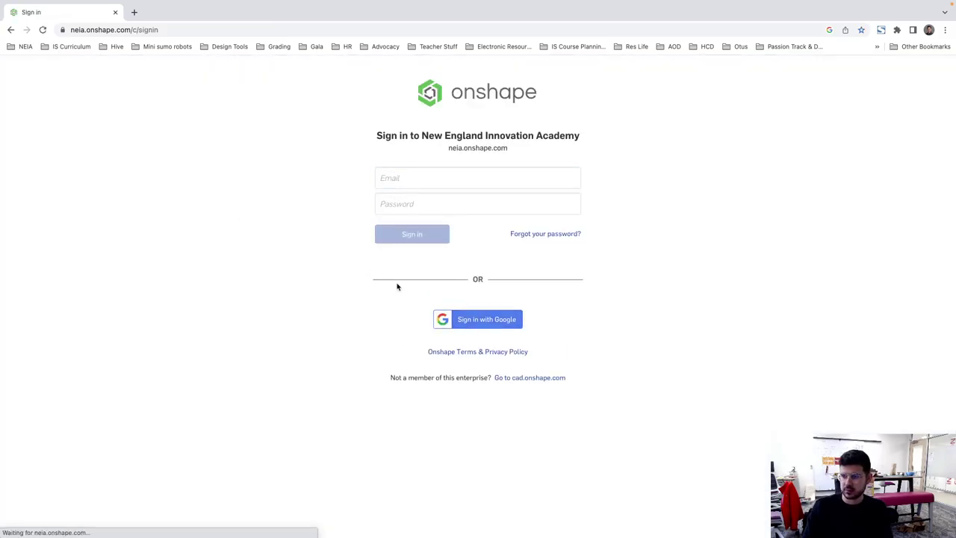
click(439, 291)
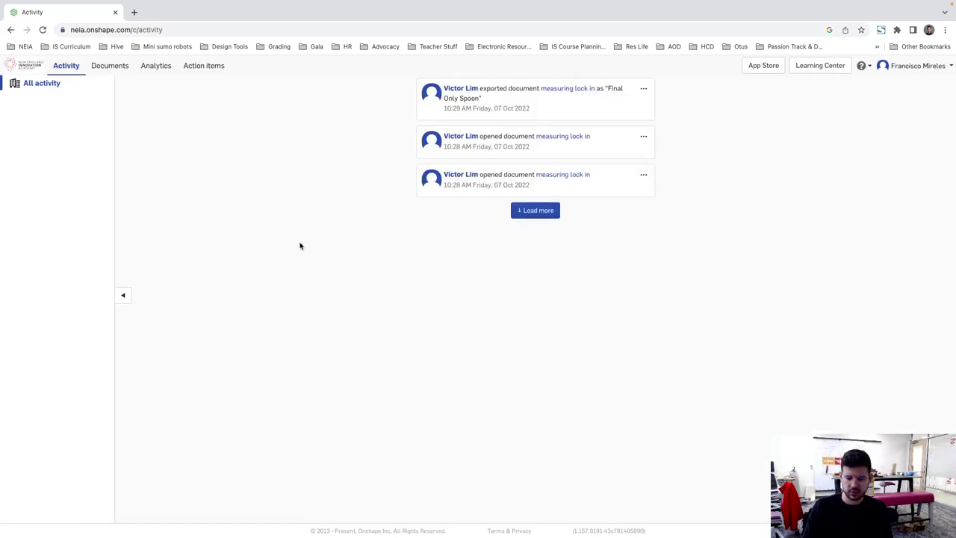
Step: Create a new folder named 'Photo Lamp' in Documents
click(108, 67)
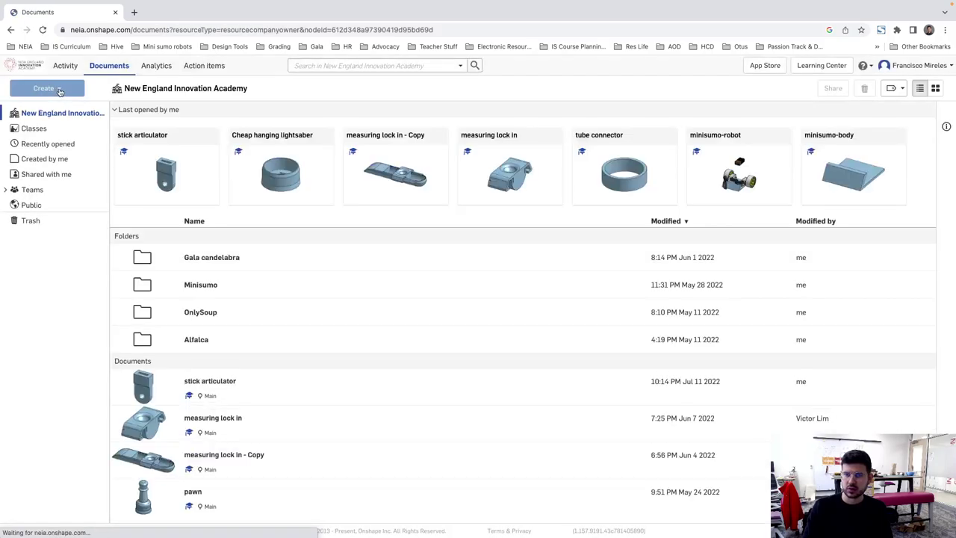
click(60, 89)
click(49, 120)
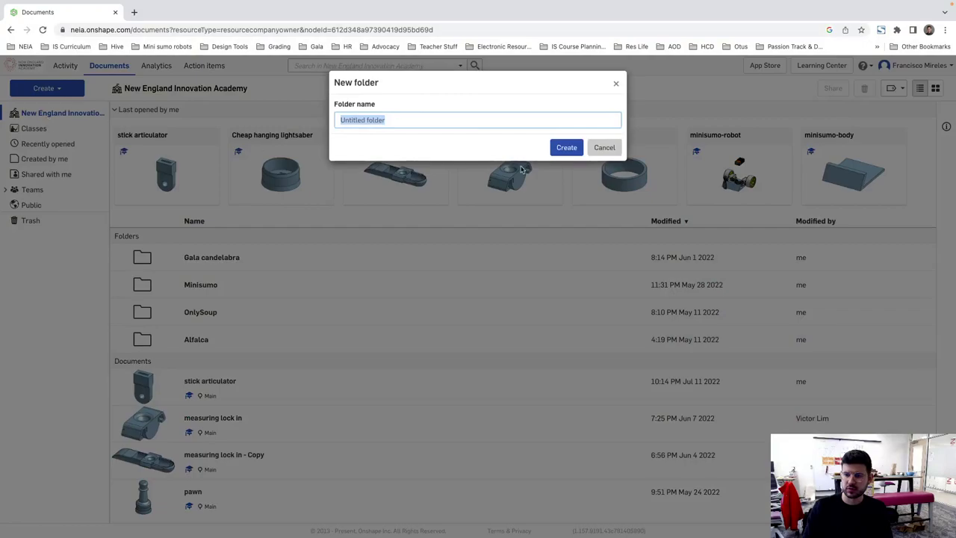
text(Photo)
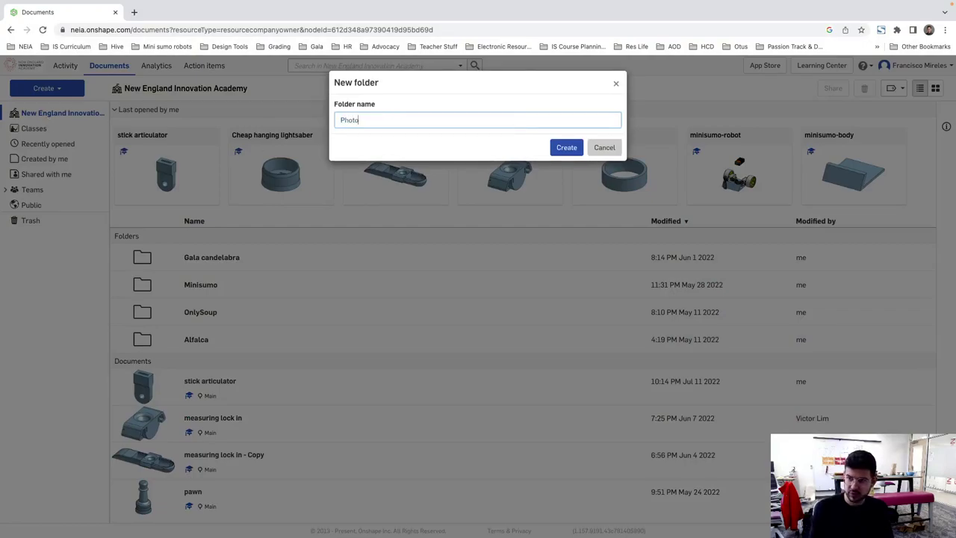
text( Lma)
key(BackSpace)
key(BackSpace)
text(amp)
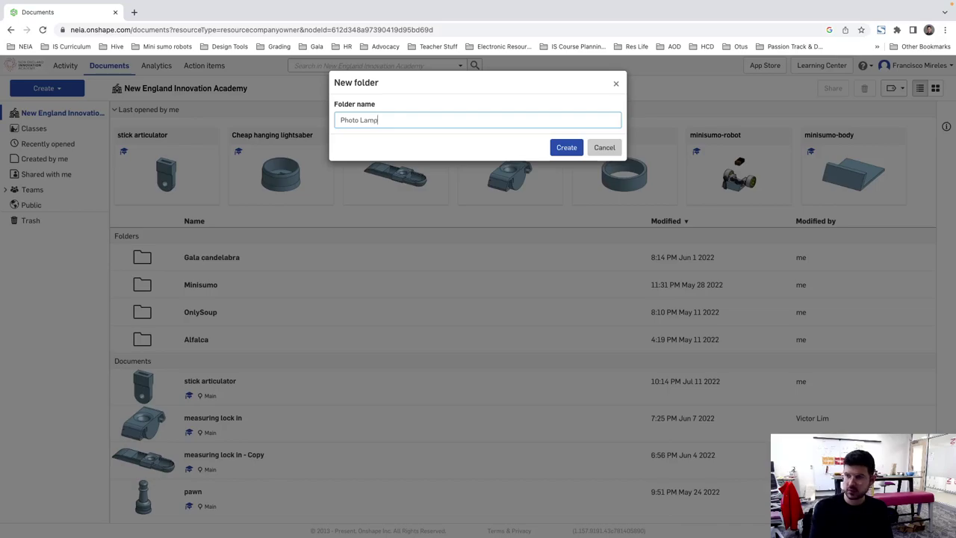
key(Return)
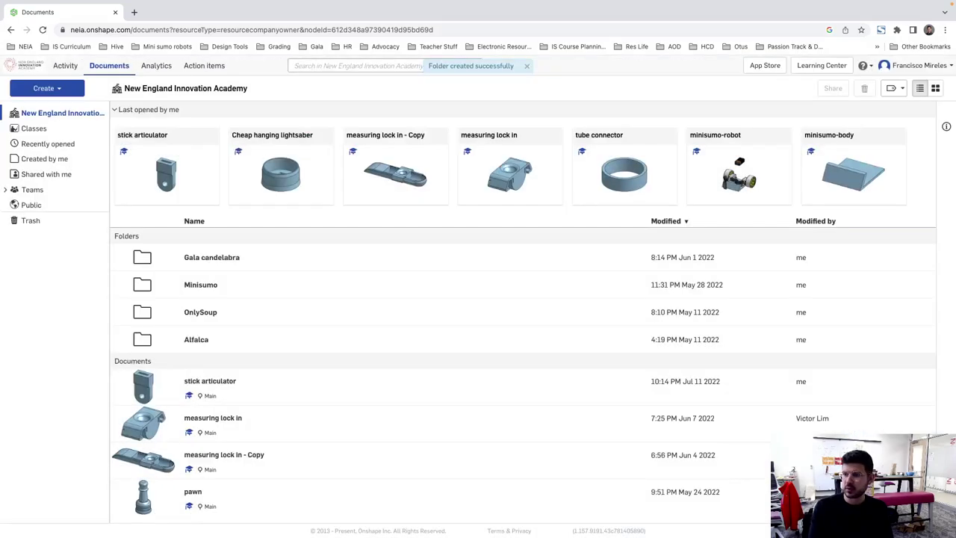
Step: Inside the Photo Lamp folder, create a new document named 'Photo Lamp'
double_click(210, 259)
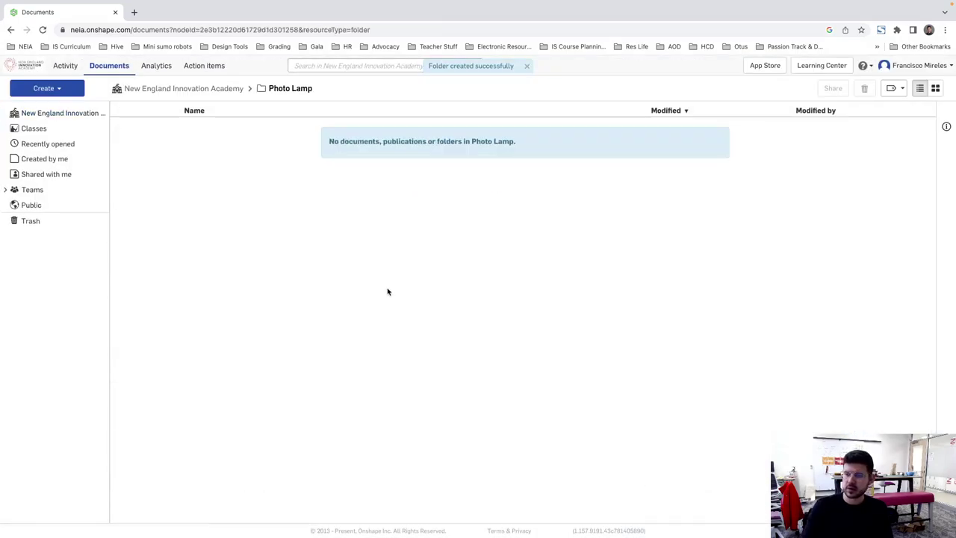
click(59, 92)
click(50, 108)
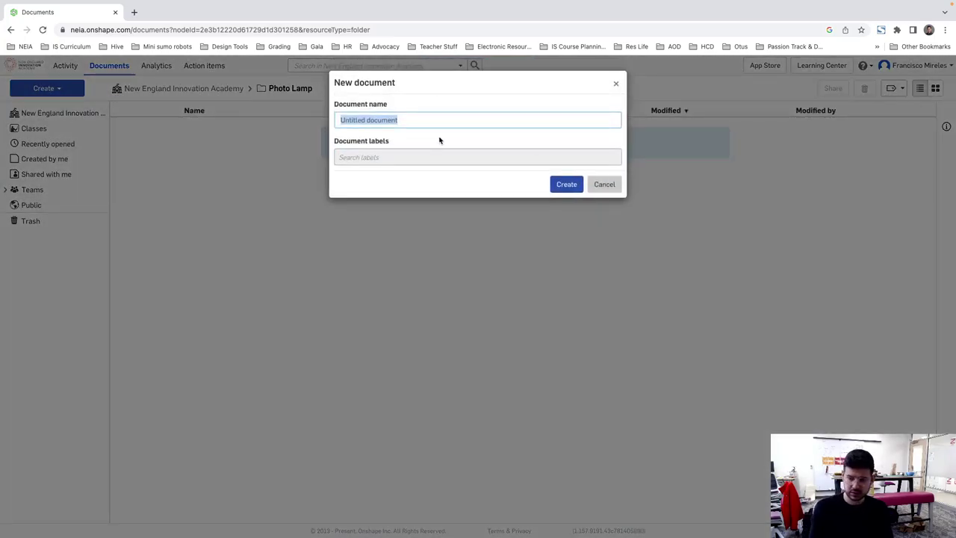
text(Pho)
key(BackSpace)
key(BackSpace)
key(BackSpace)
text(Ph)
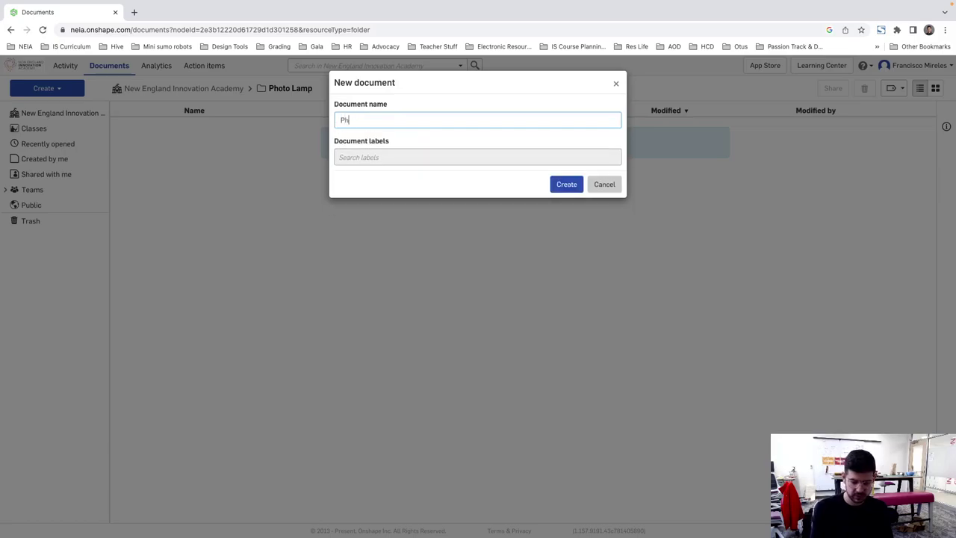
text(oto Lamp)
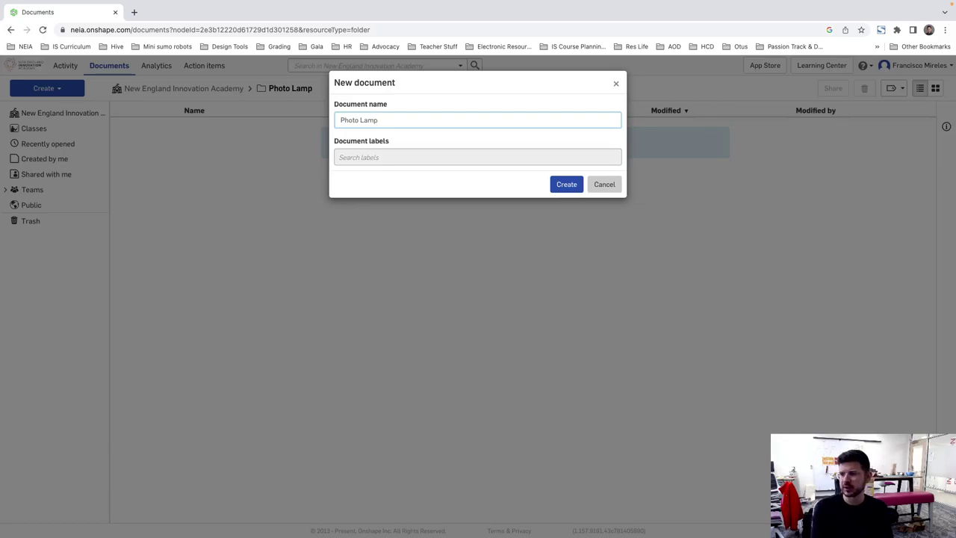
key(Return)
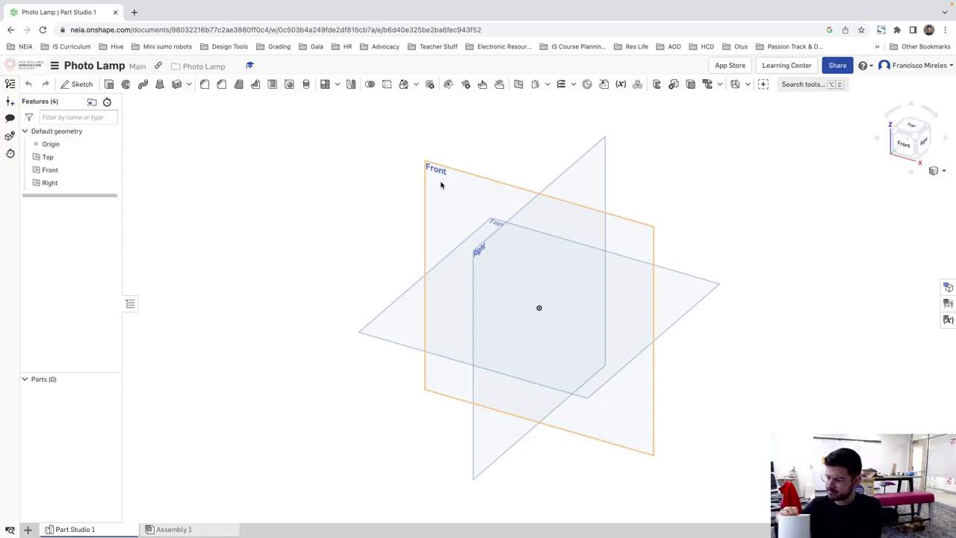
Step: Rename the Part Studio 1 tab to 'PVC Tube'
mouse_move(480, 4)
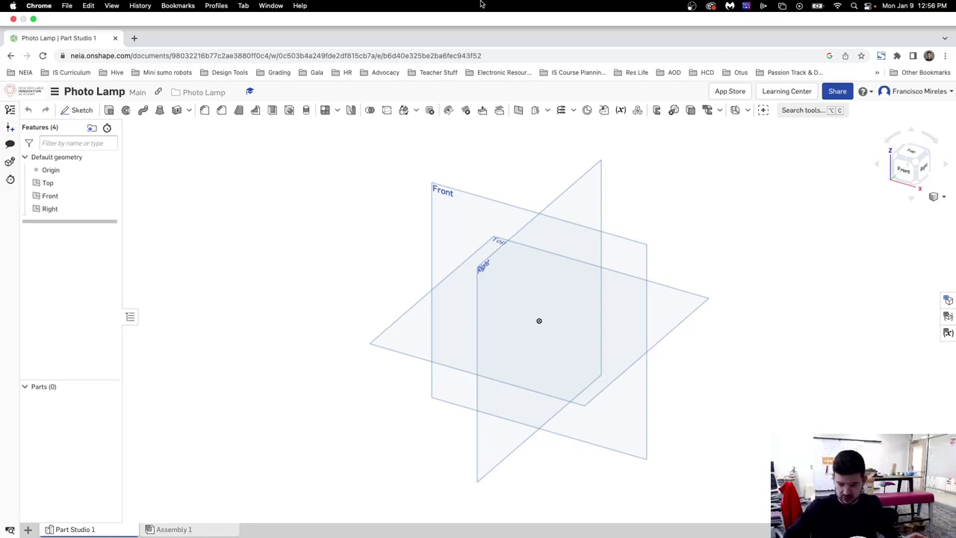
right_click(82, 528)
click(74, 455)
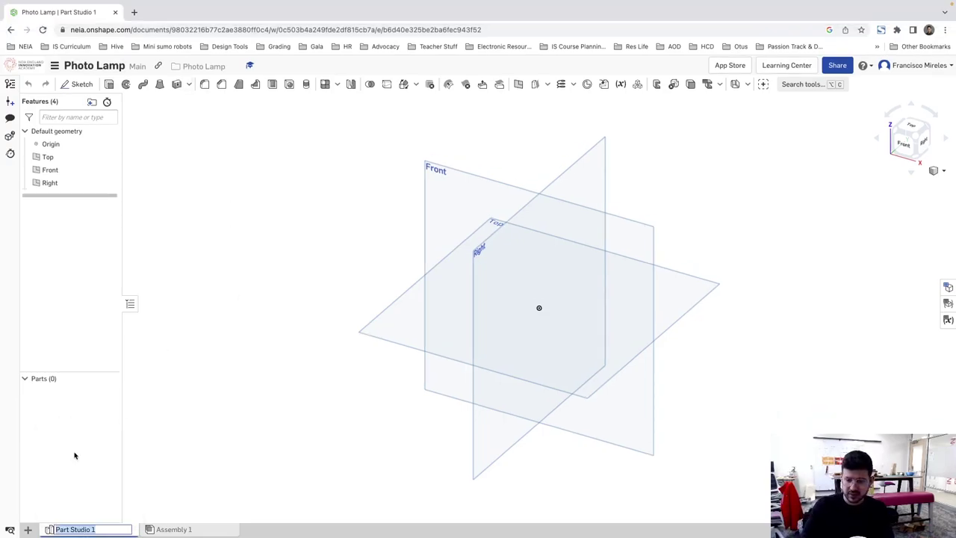
text(P)
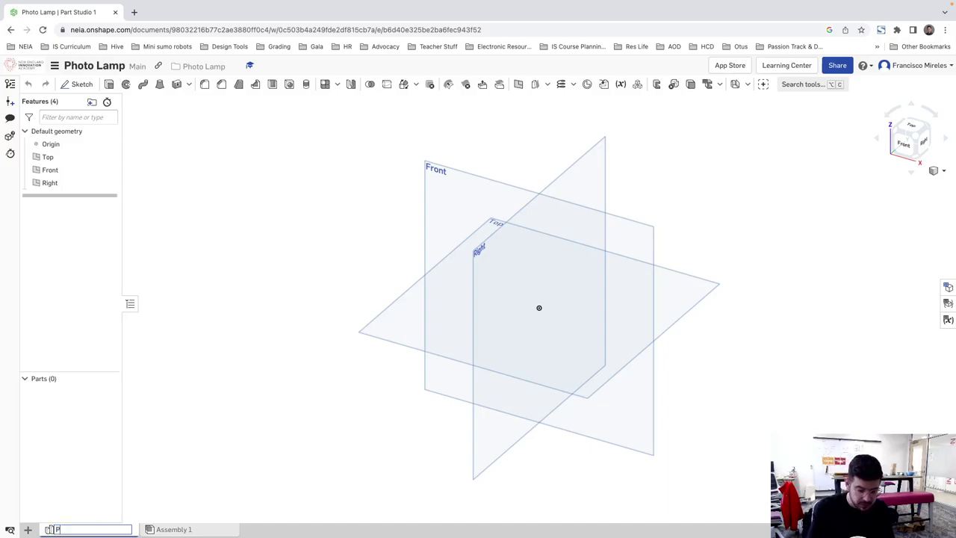
text(VC Tube)
key(Return)
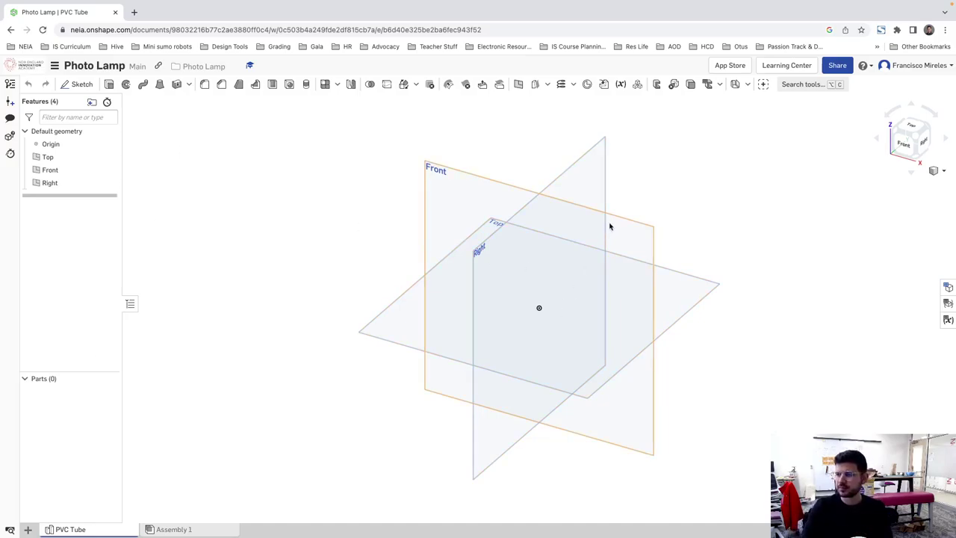
Step: Start a new sketch on the Front plane and view it head-on
click(678, 273)
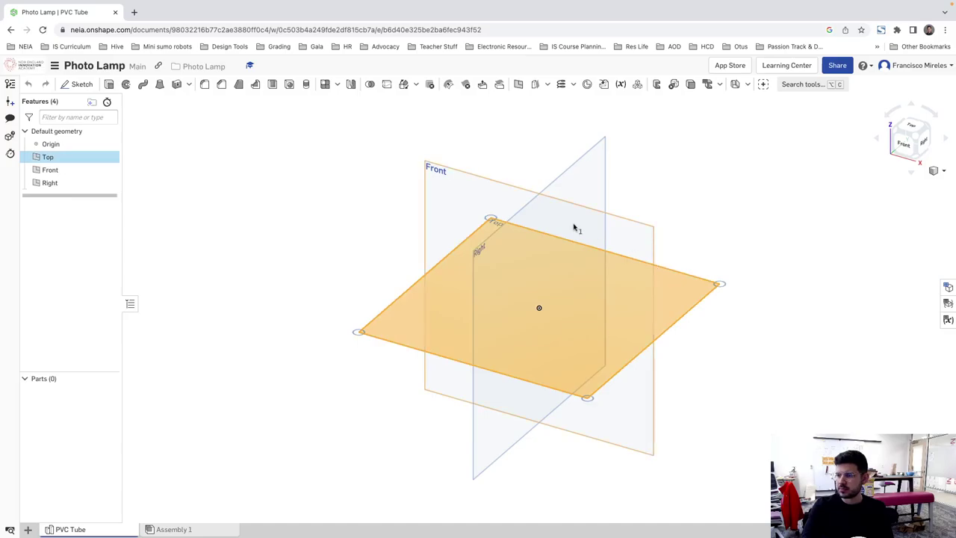
click(614, 218)
click(624, 223)
click(627, 224)
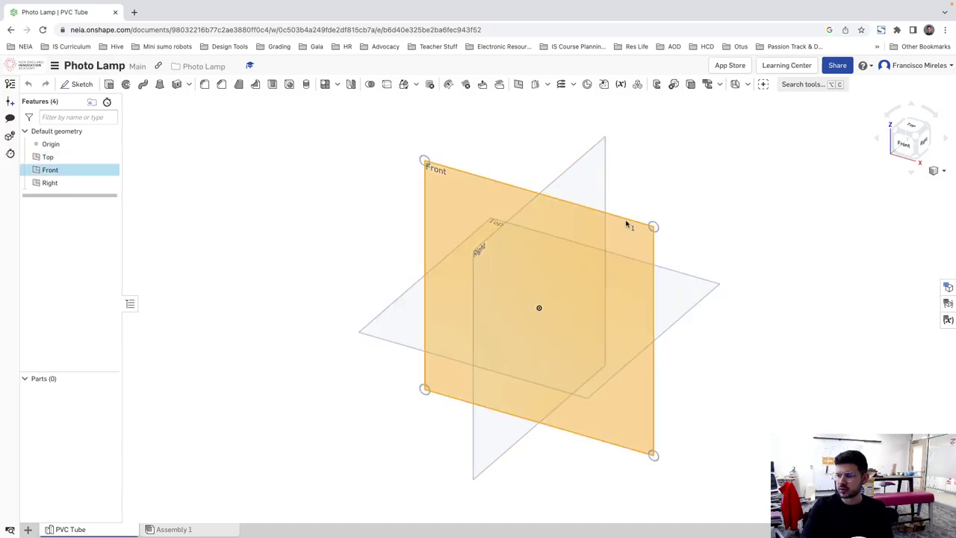
right_click(627, 224)
click(655, 227)
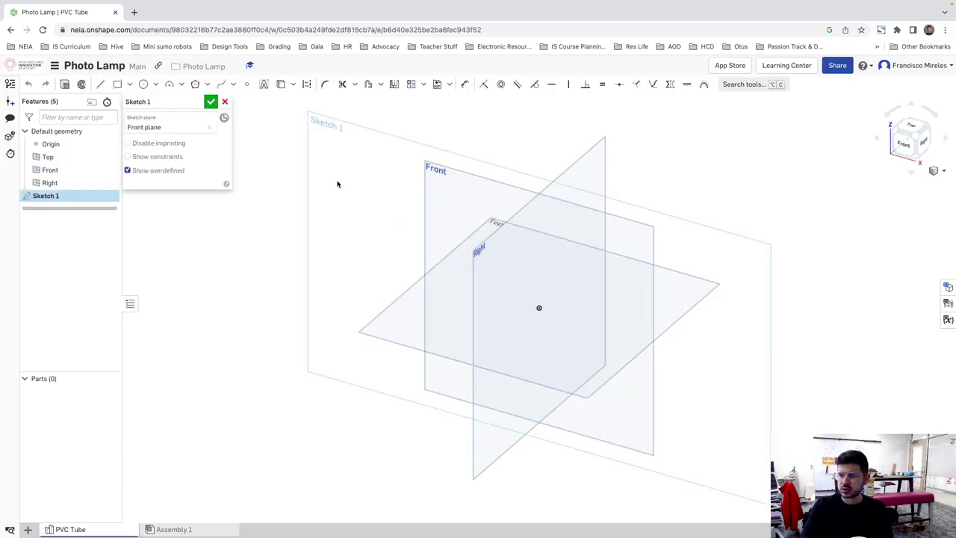
click(903, 142)
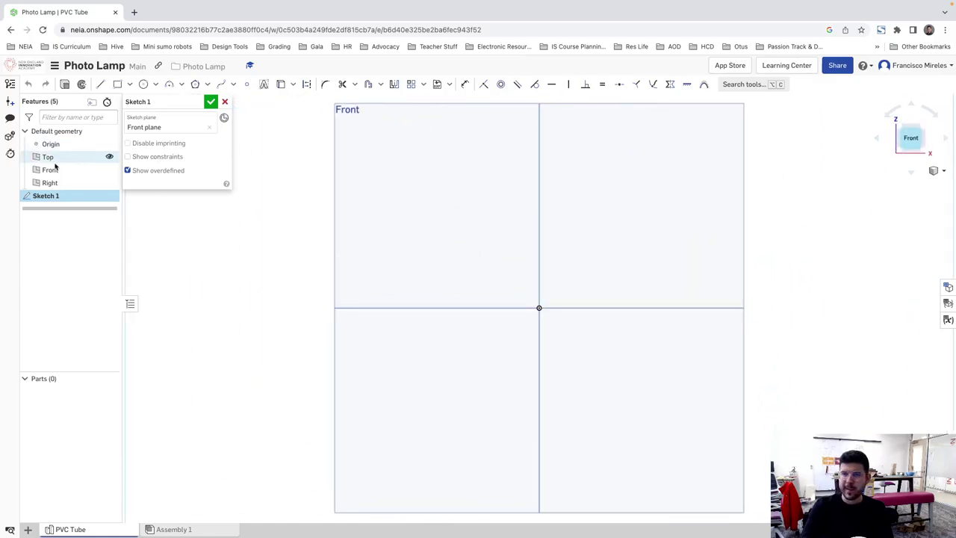
Step: Draw a circle centred on the origin and dimension its diameter to 114.22 mm
click(143, 84)
click(539, 308)
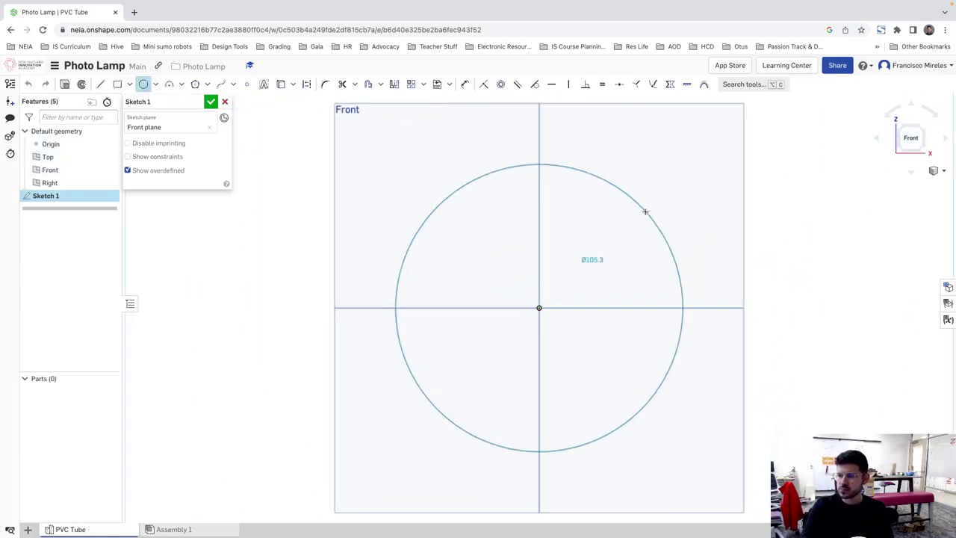
click(646, 209)
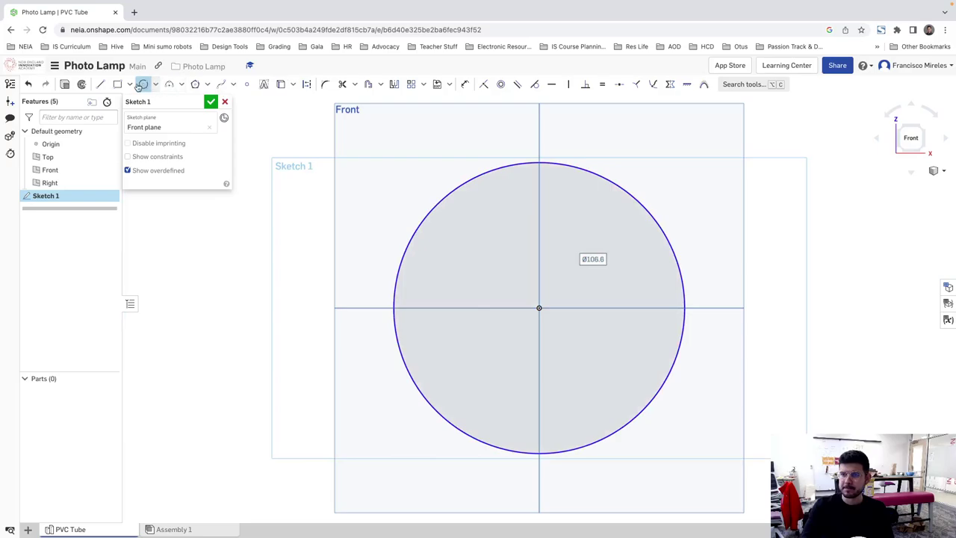
click(465, 84)
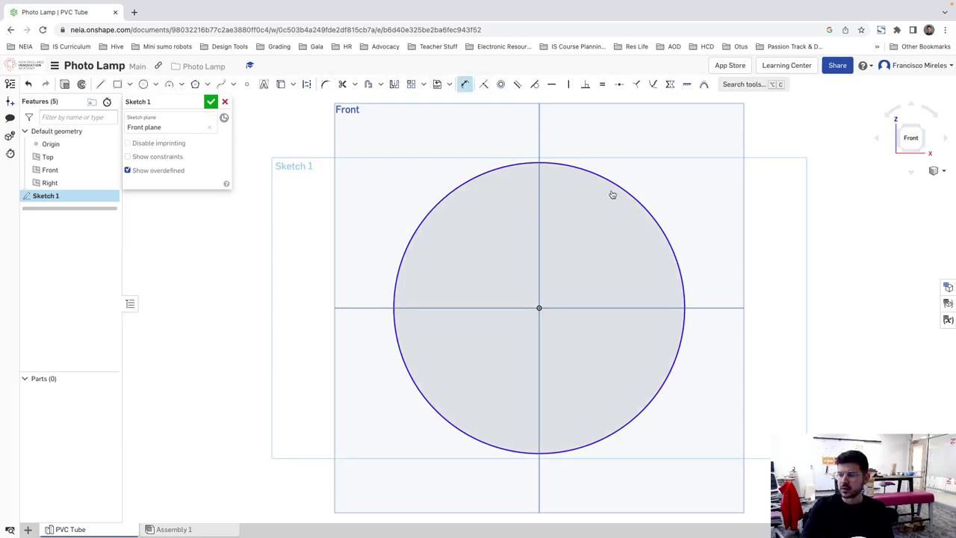
click(623, 184)
click(664, 181)
text(1)
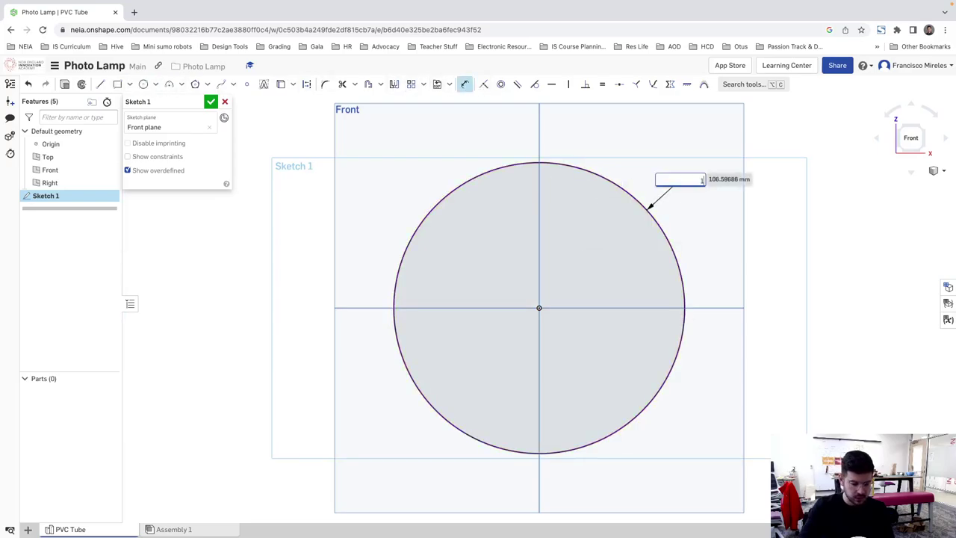
text(14.22)
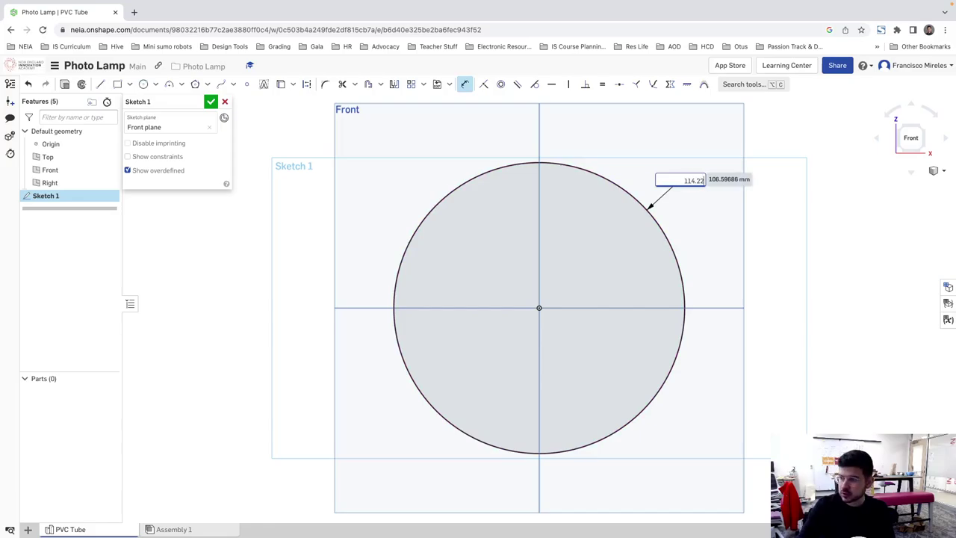
key(Return)
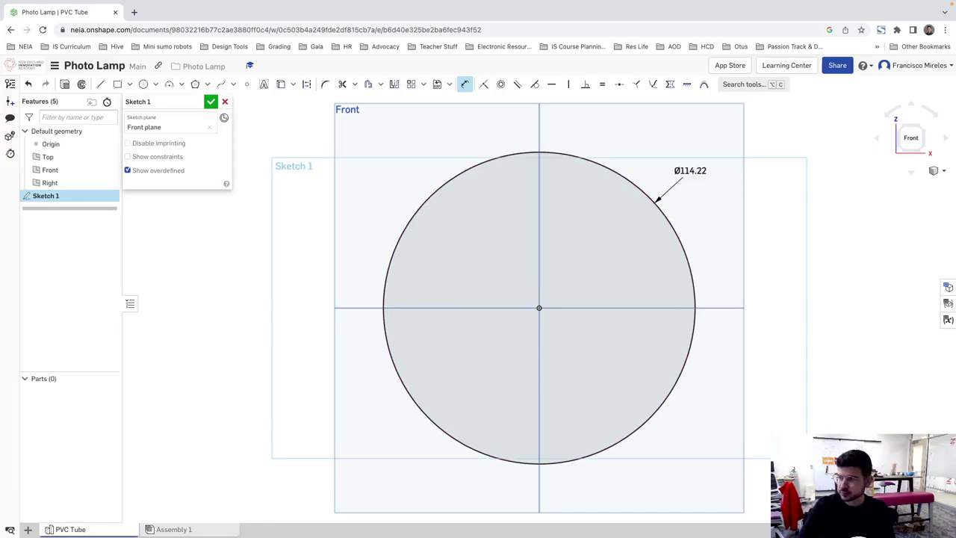
Step: Confirm workspace units are Millimeter with 0.12 display decimals
click(55, 66)
click(82, 147)
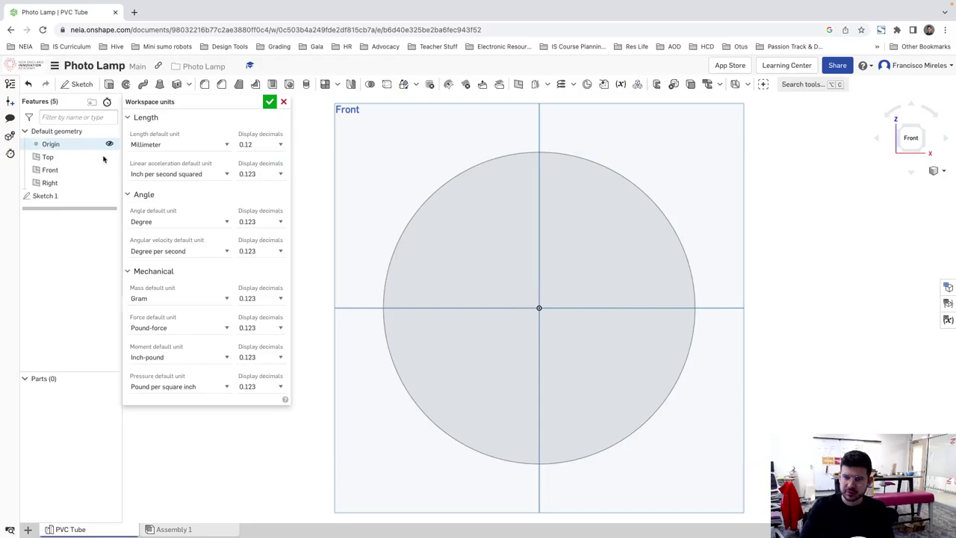
click(269, 101)
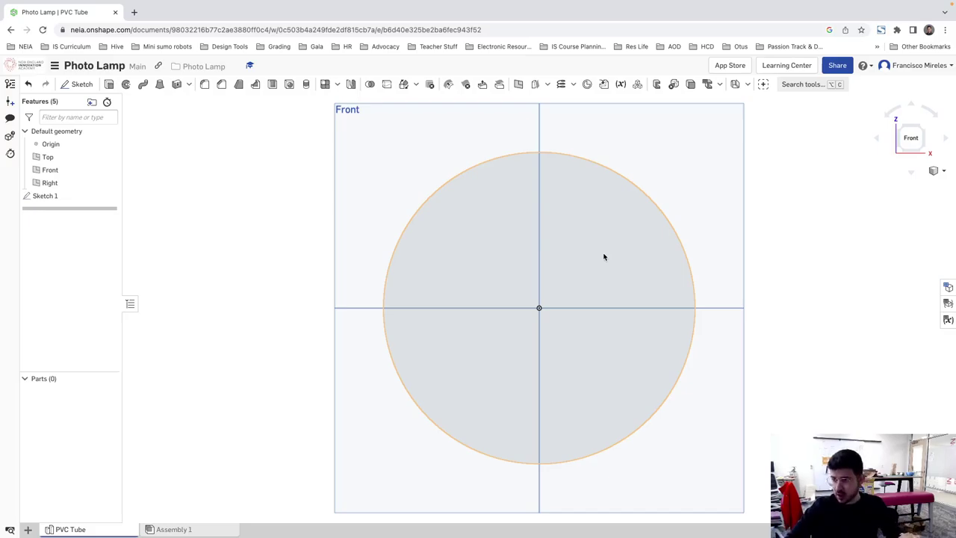
Step: Reopen Sketch 1 and draw a second circle centred on the origin
right_click(439, 198)
click(458, 200)
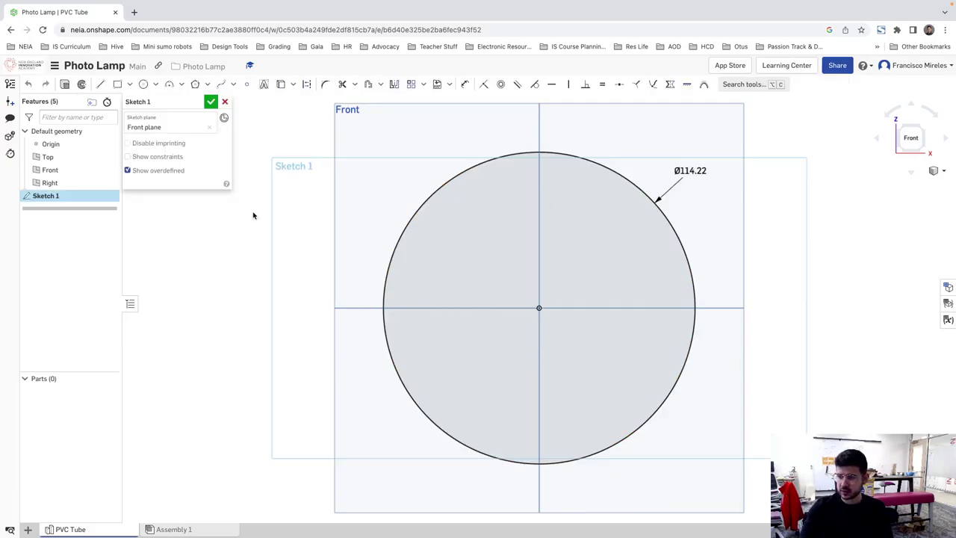
click(143, 83)
click(539, 307)
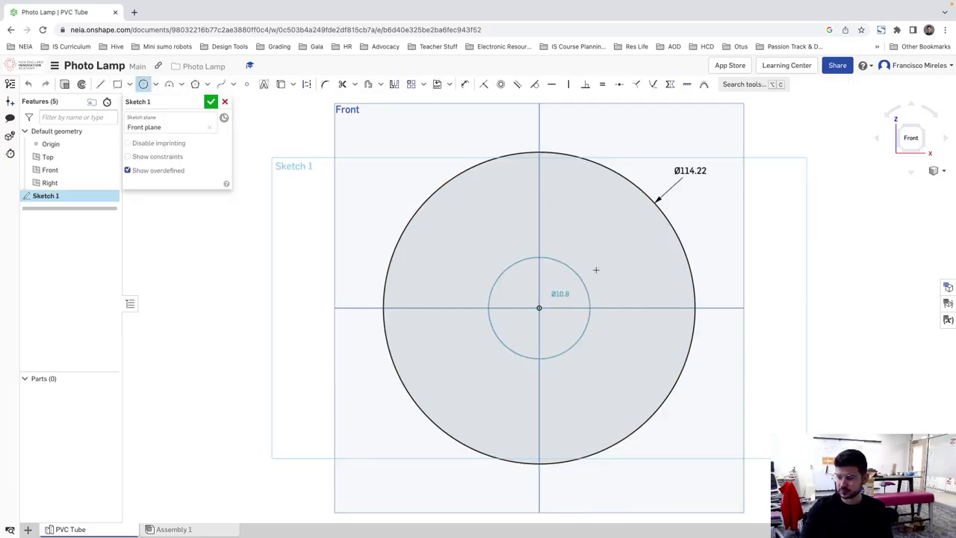
click(632, 251)
Step: Dimension the inner circle to 100.66 mm, finish the sketch and start an extrude
click(465, 83)
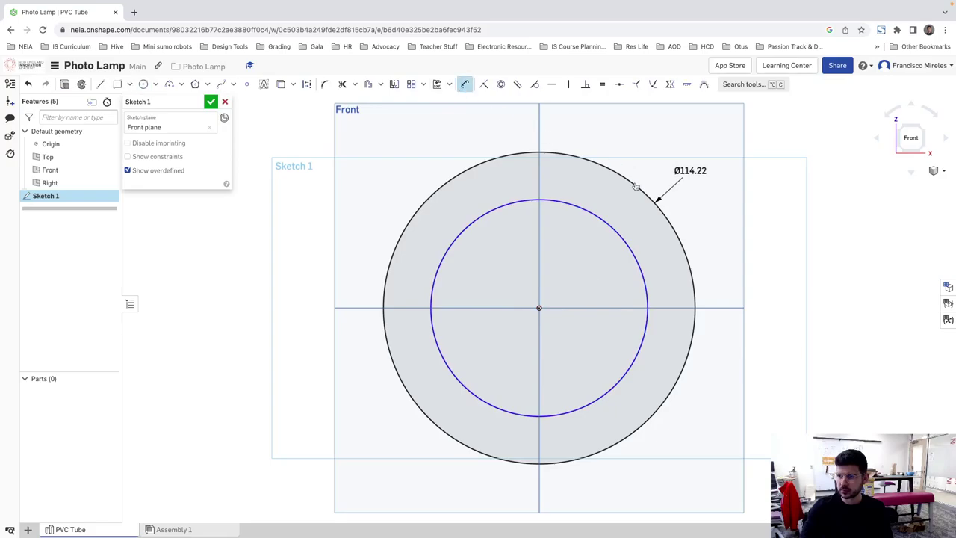
click(609, 217)
click(713, 203)
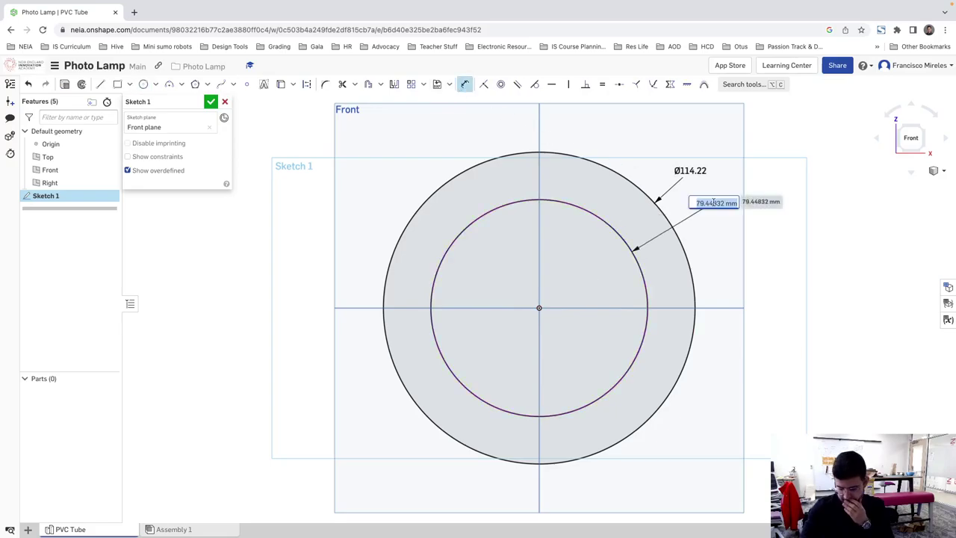
key(BackSpace)
text(100.6)
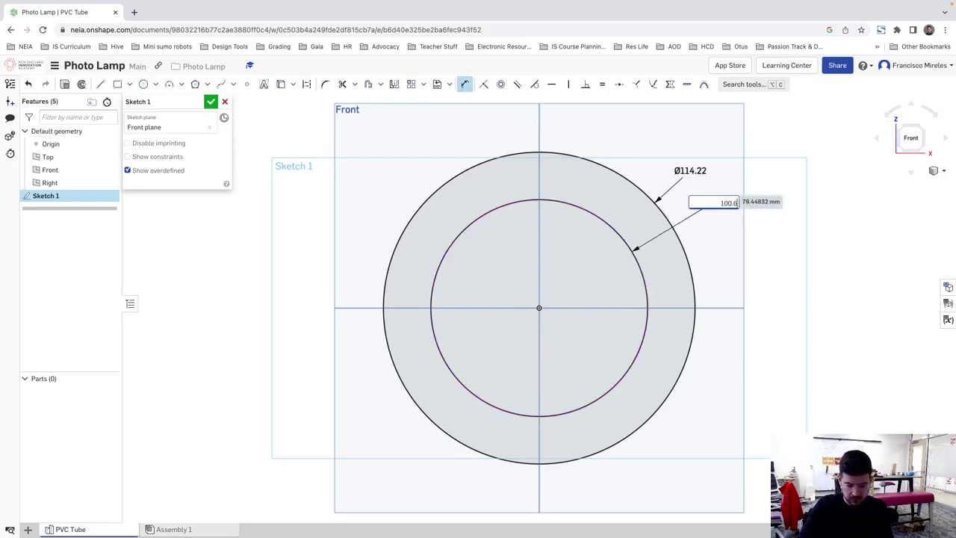
text(6)
key(Return)
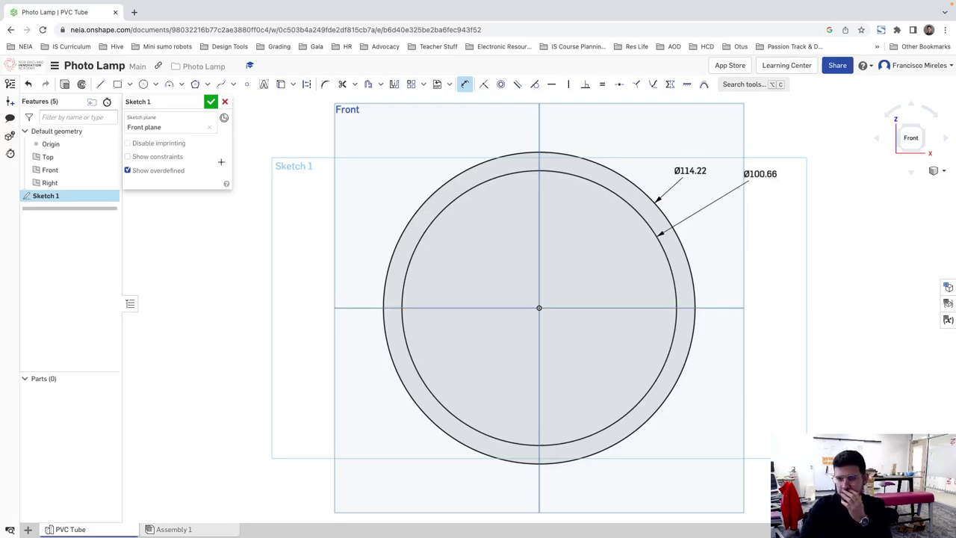
click(210, 102)
key(shift+e)
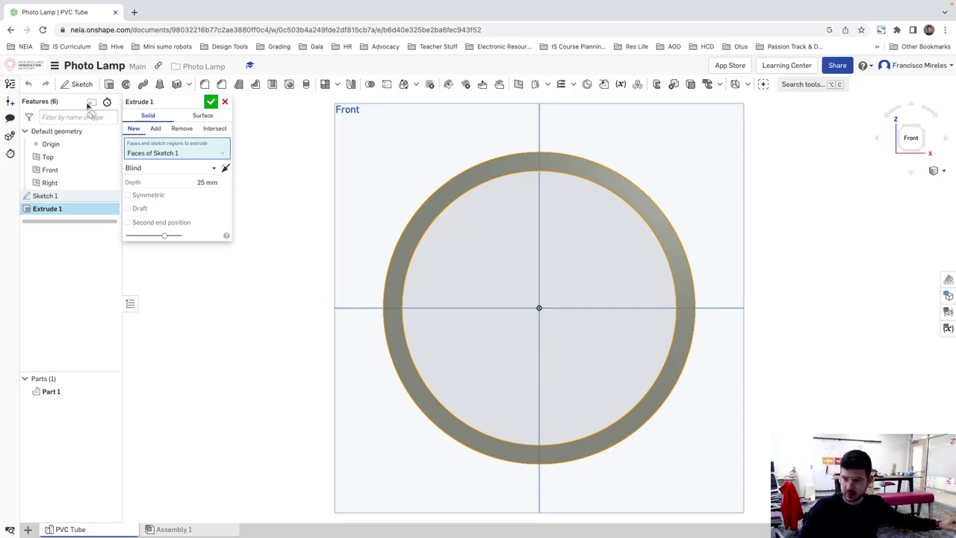
Step: Select the Extrude 1 depth field for editing
click(201, 181)
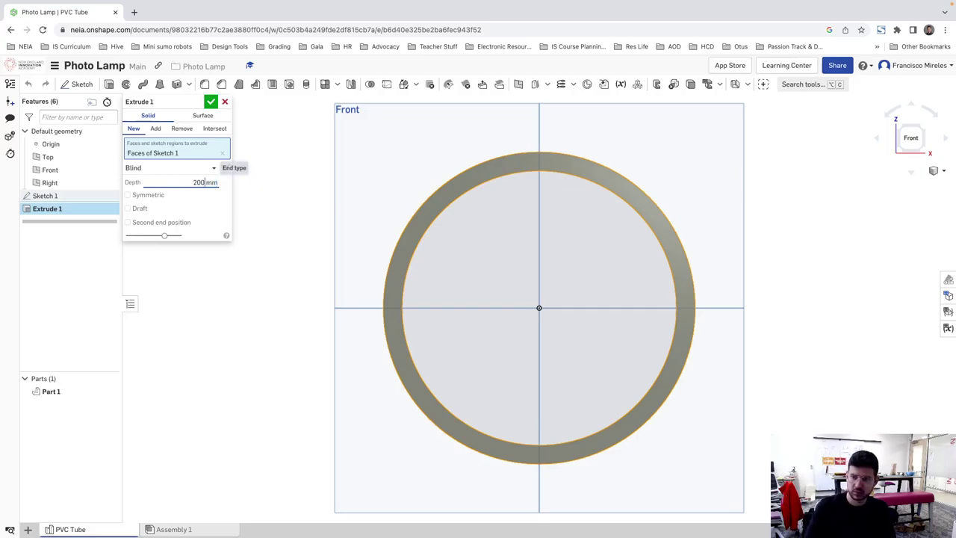
Step: Set the extrusion depth to 200 mm and confirm it to create the tube
text(200)
key(Return)
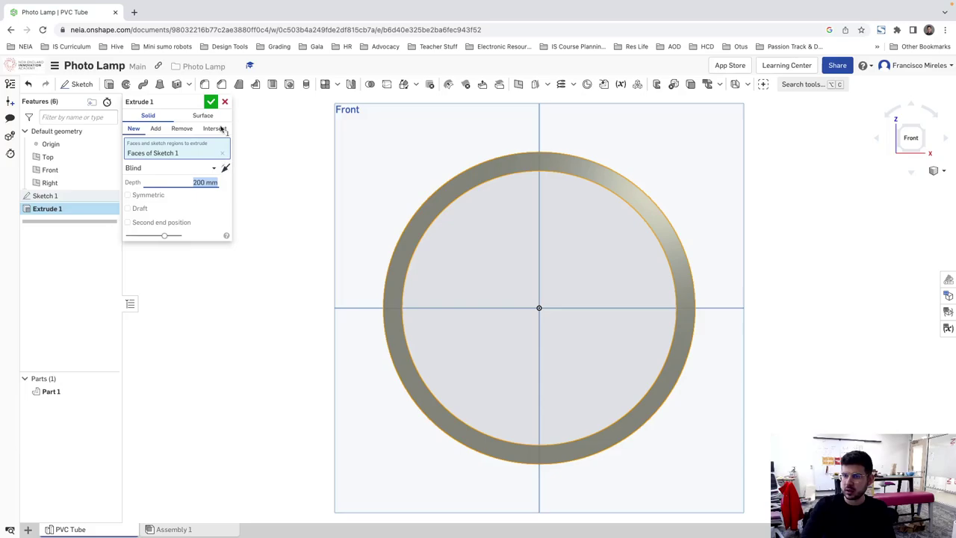
click(210, 102)
Step: Orbit, pan and zoom around the hollow tube, including a view from below
right_drag(516, 369, 535, 334)
scroll(530, 365, up, 5)
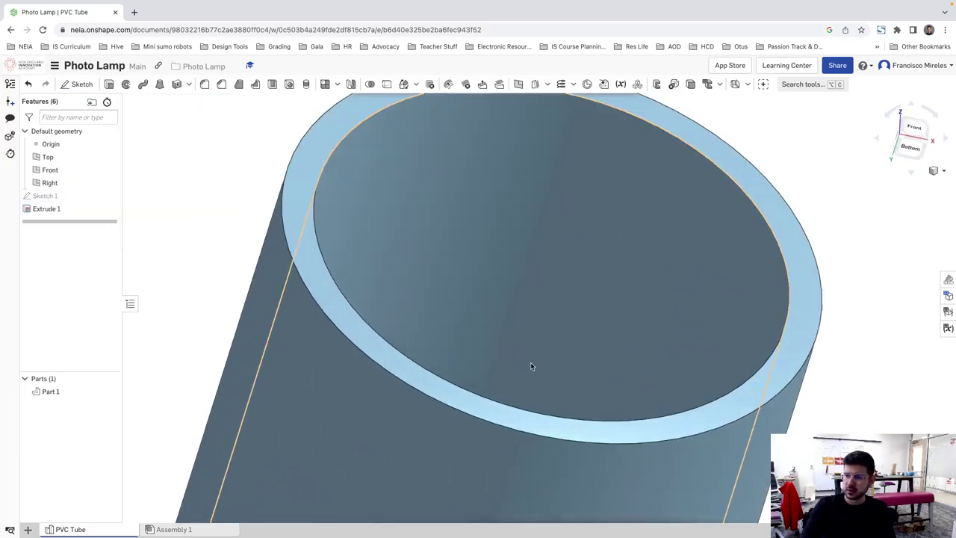
scroll(531, 366, down, 5)
right_drag(529, 381, 544, 420)
scroll(562, 394, up, 4)
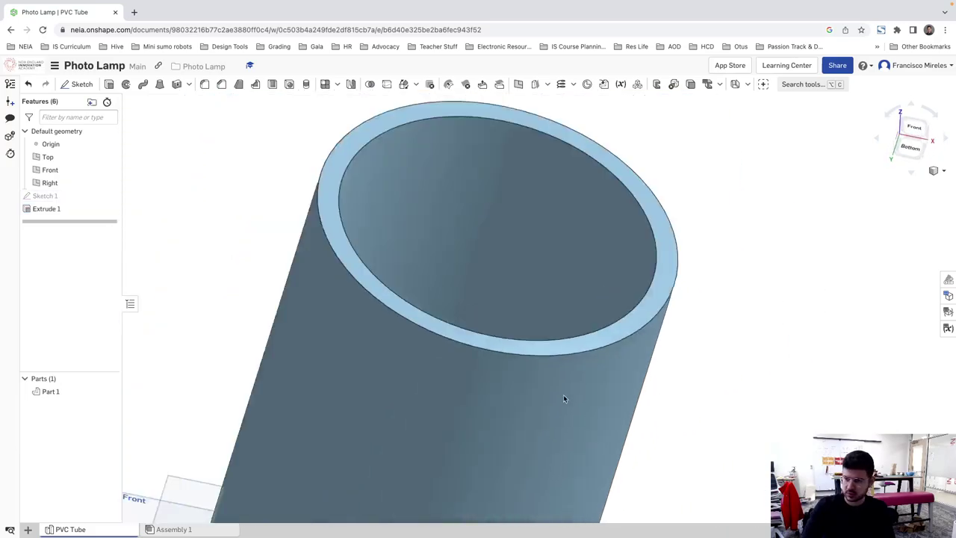
scroll(564, 399, down, 5)
scroll(601, 352, up, 5)
scroll(597, 418, down, 5)
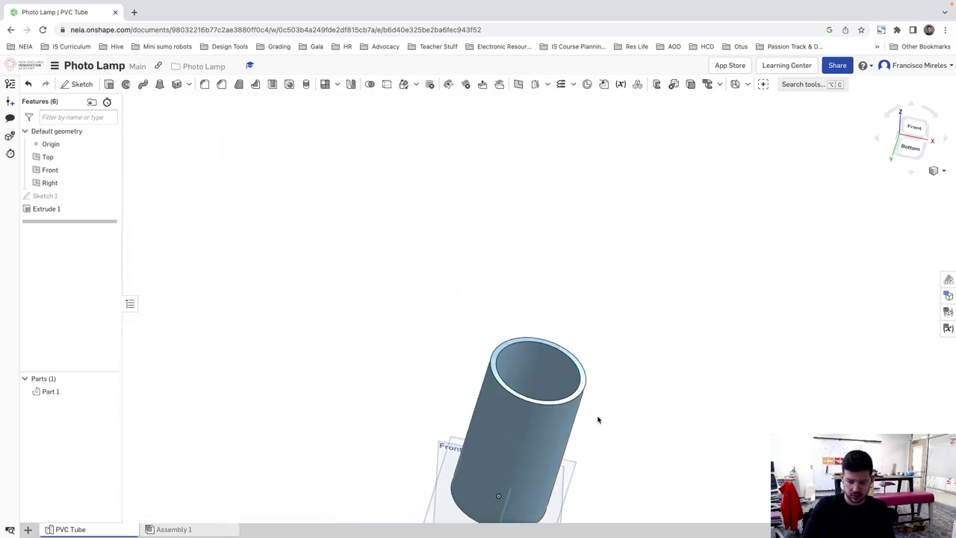
right_drag(597, 418, 589, 427)
scroll(601, 422, up, 2)
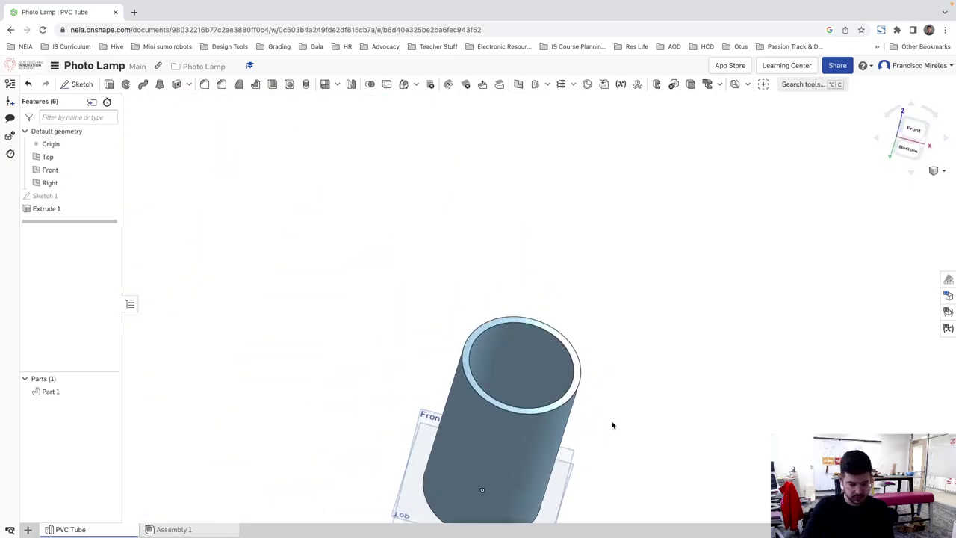
middle_drag(612, 434, 624, 363)
right_drag(624, 363, 404, 302)
middle_drag(403, 302, 531, 317)
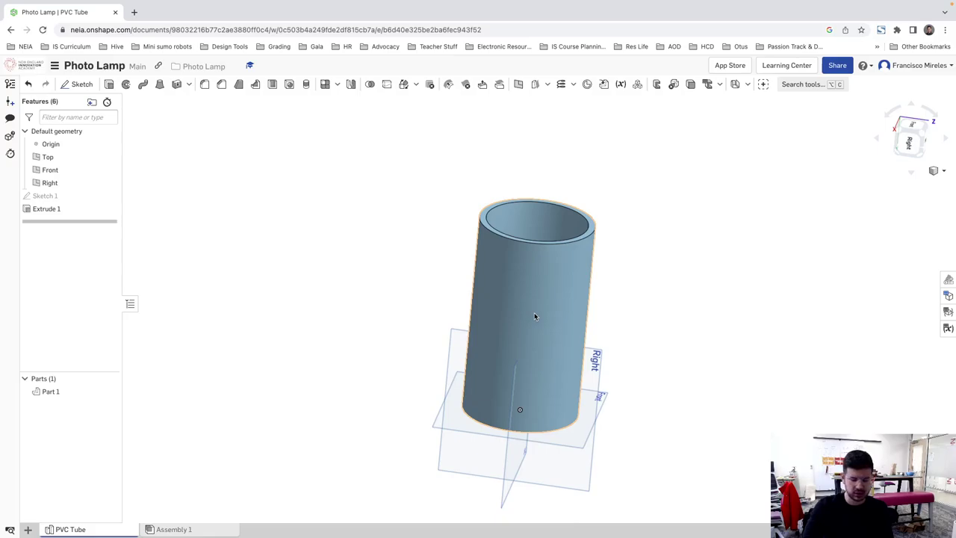
right_drag(533, 316, 310, 245)
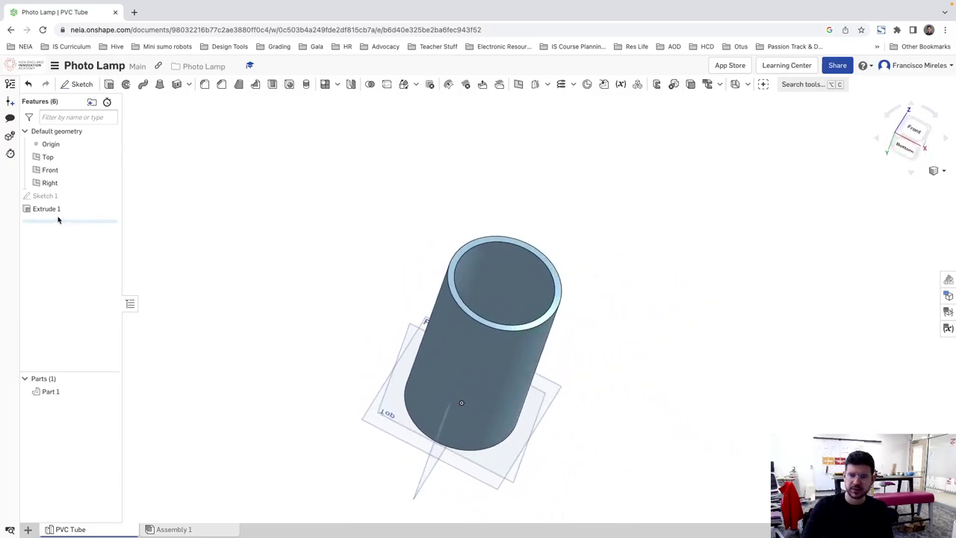
Step: Edit Extrude 1 to be symmetric about the Front plane, then orbit to check
right_click(60, 209)
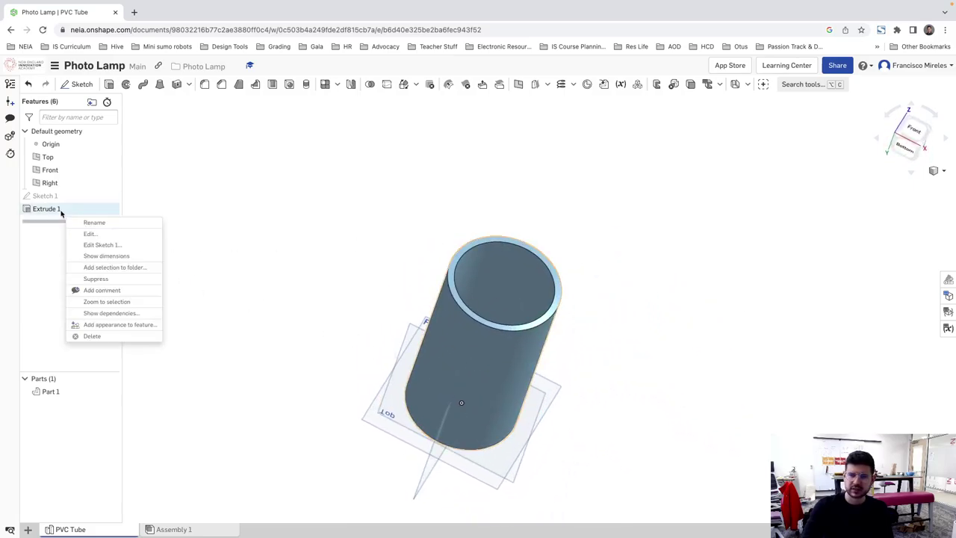
click(97, 235)
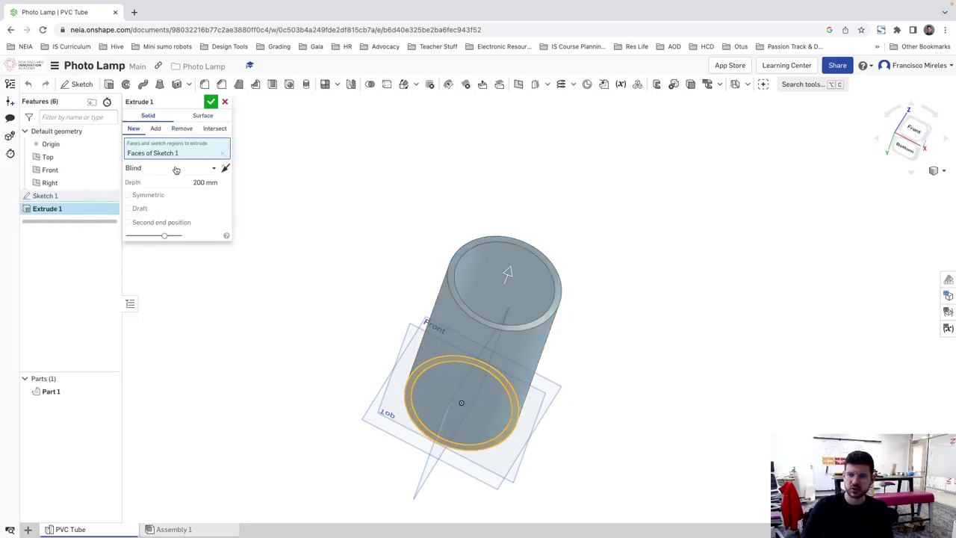
click(134, 196)
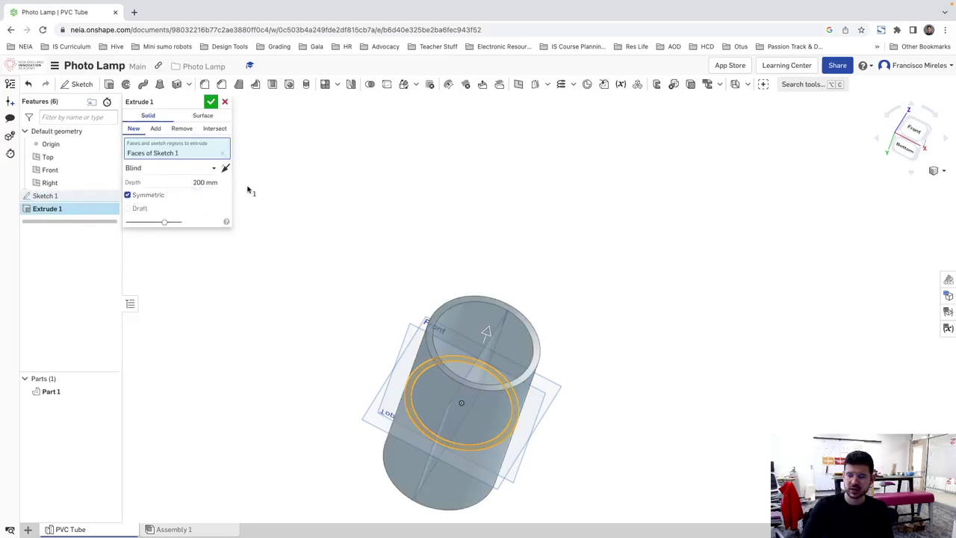
click(211, 101)
right_drag(620, 335, 639, 377)
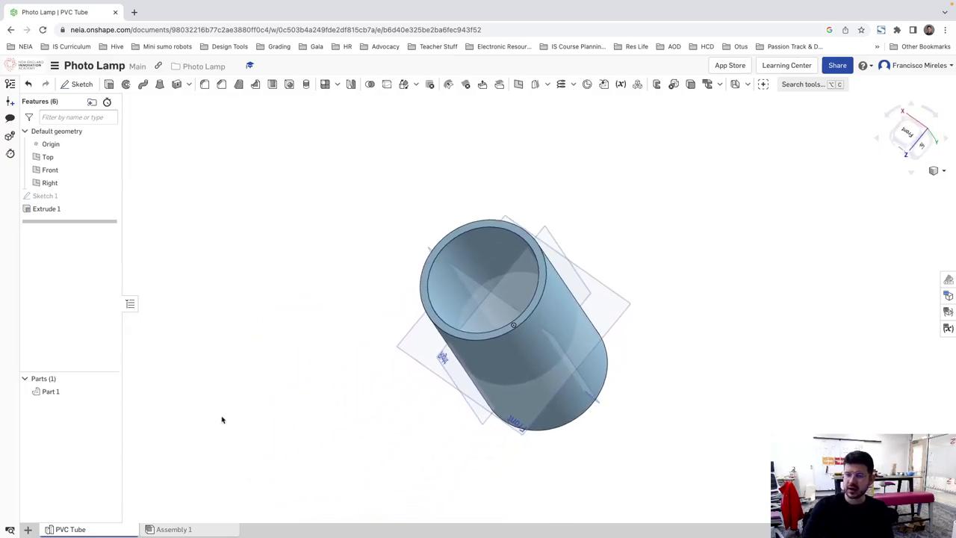
Step: Add a new empty Part Studio to the document
click(28, 529)
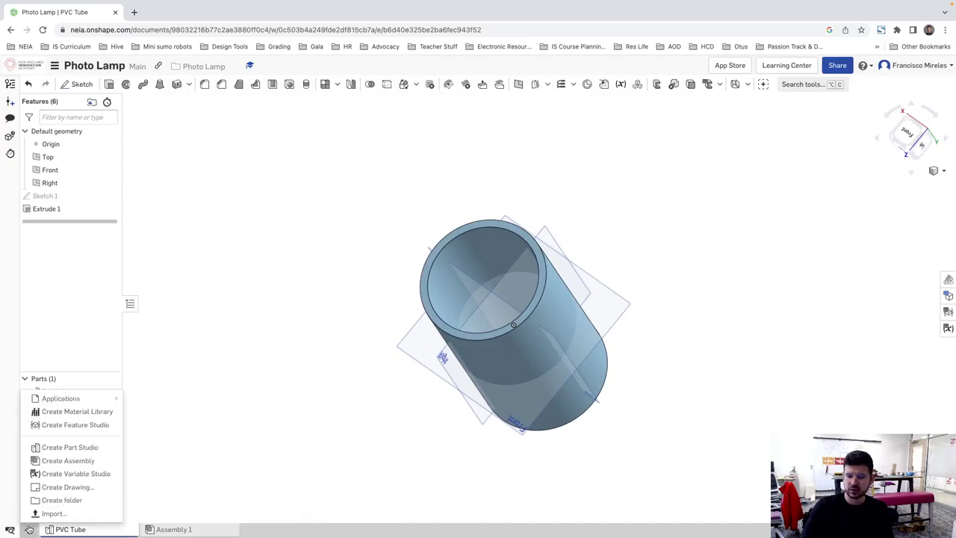
mouse_move(37, 398)
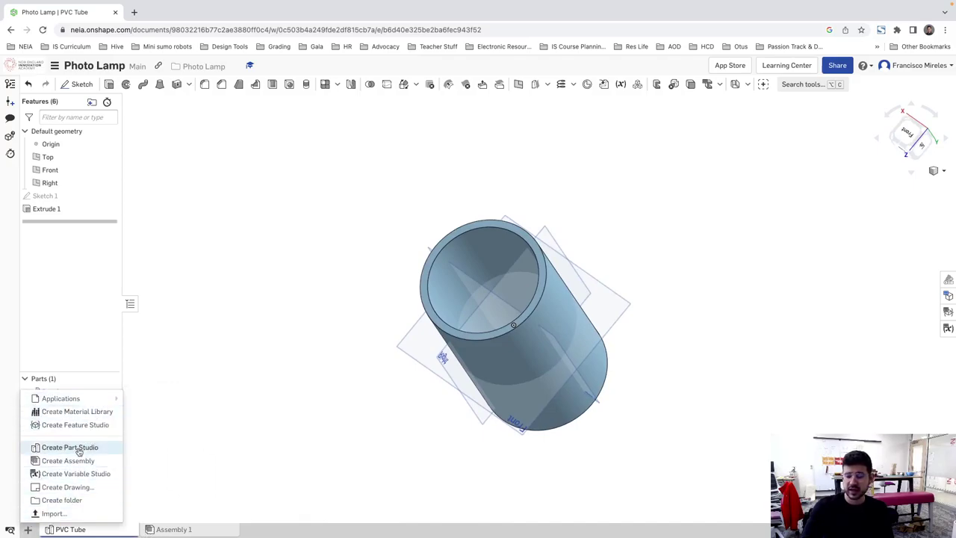
click(79, 448)
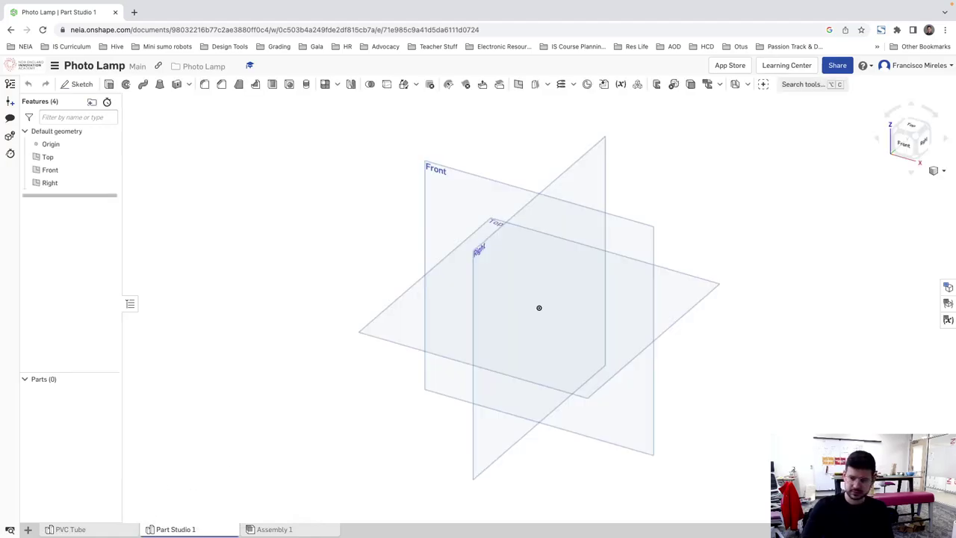
Step: In PVC Tube's Sketch 1, move the Ø114.22 label clear of Ø100.66, then return to Part Studio 1
click(112, 531)
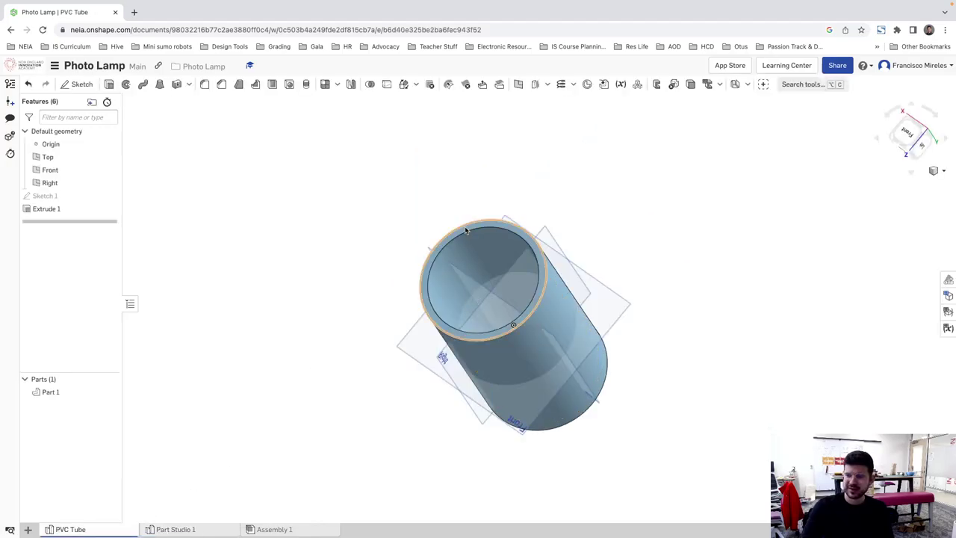
right_click(70, 197)
click(91, 220)
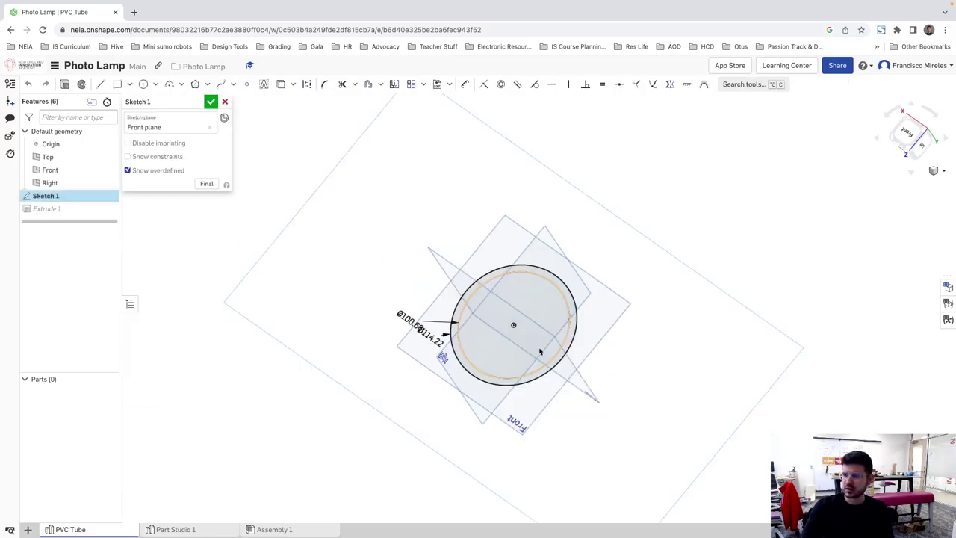
drag(422, 339, 423, 361)
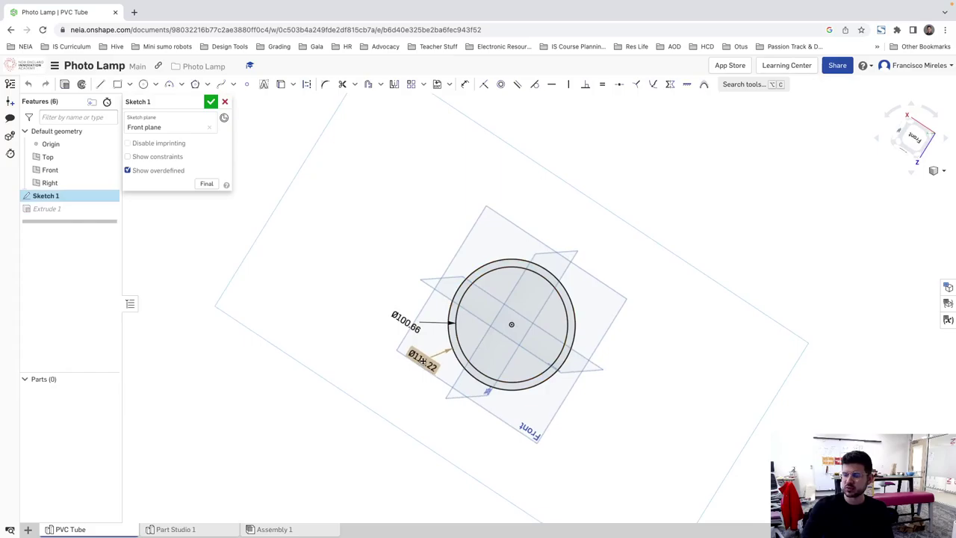
click(210, 101)
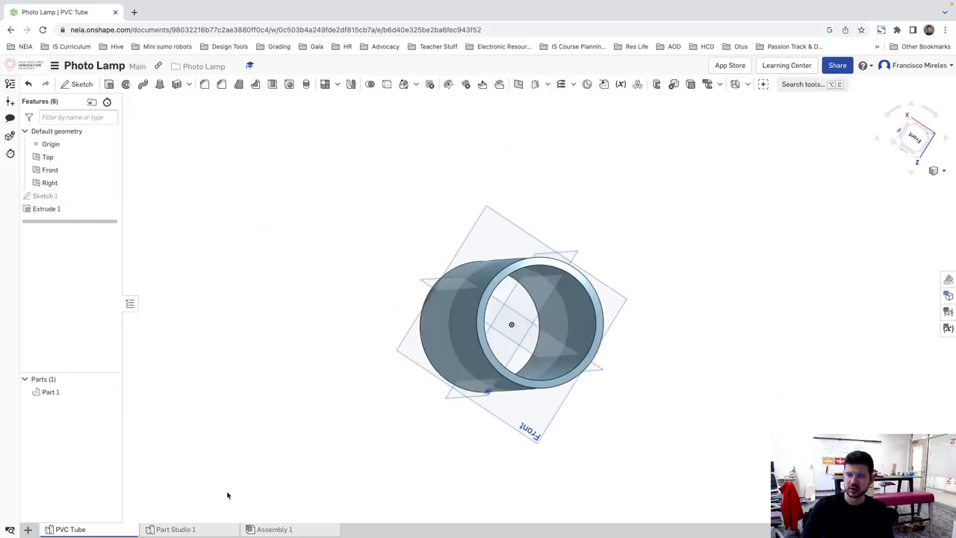
click(186, 530)
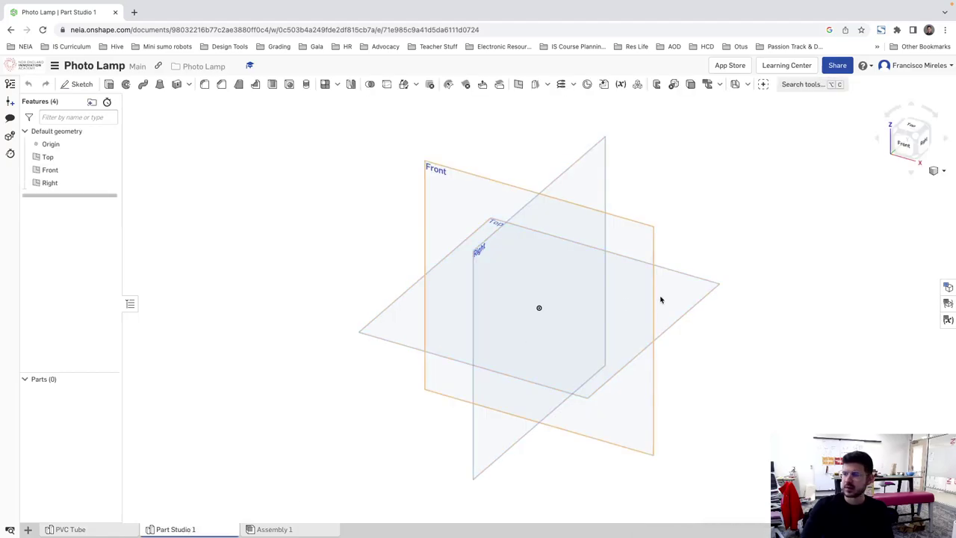
click(443, 179)
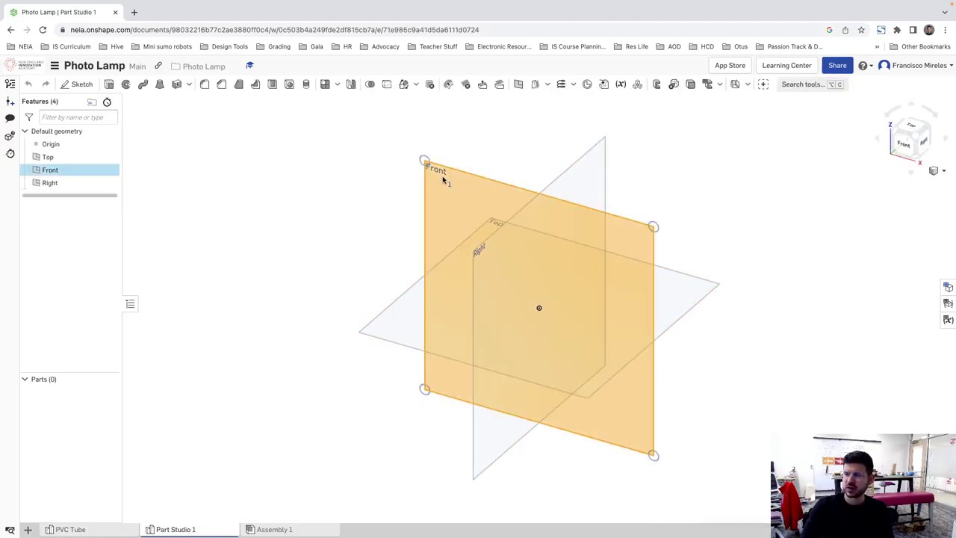
Step: Start a sketch on the Front plane and draw a circle centred on the origin
click(901, 143)
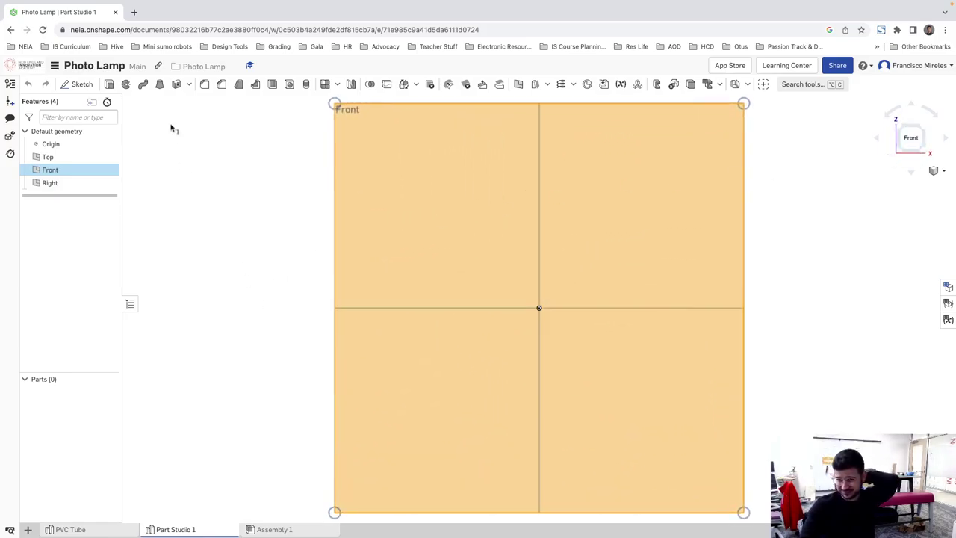
click(78, 84)
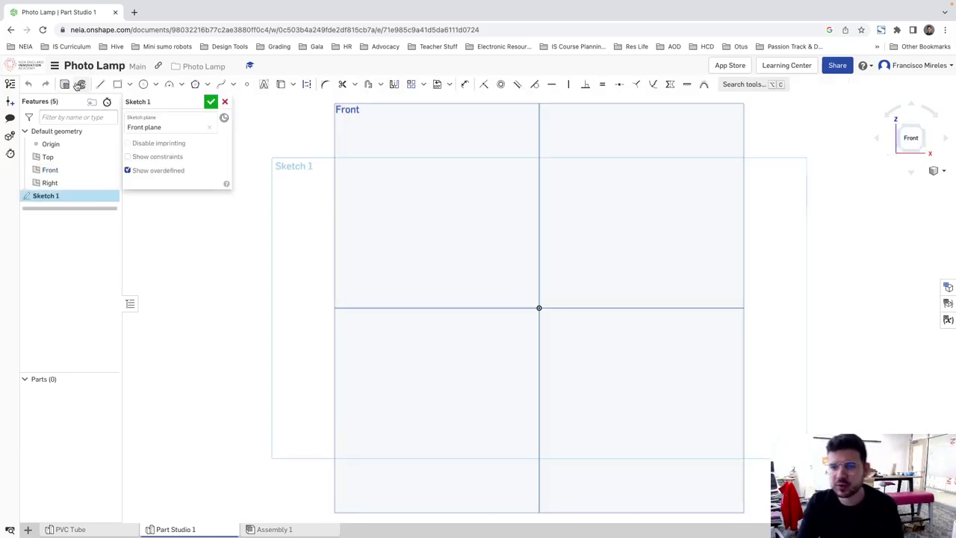
click(143, 84)
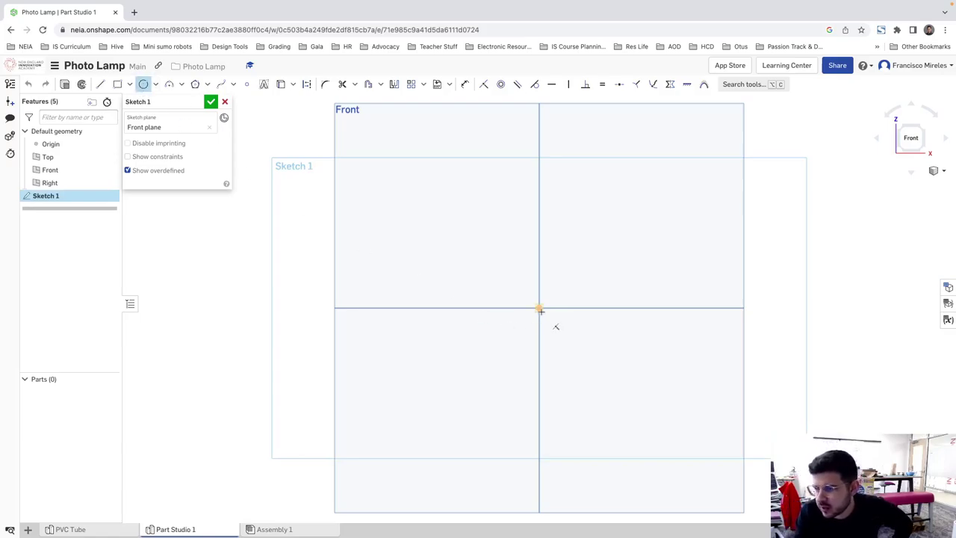
click(539, 309)
click(694, 239)
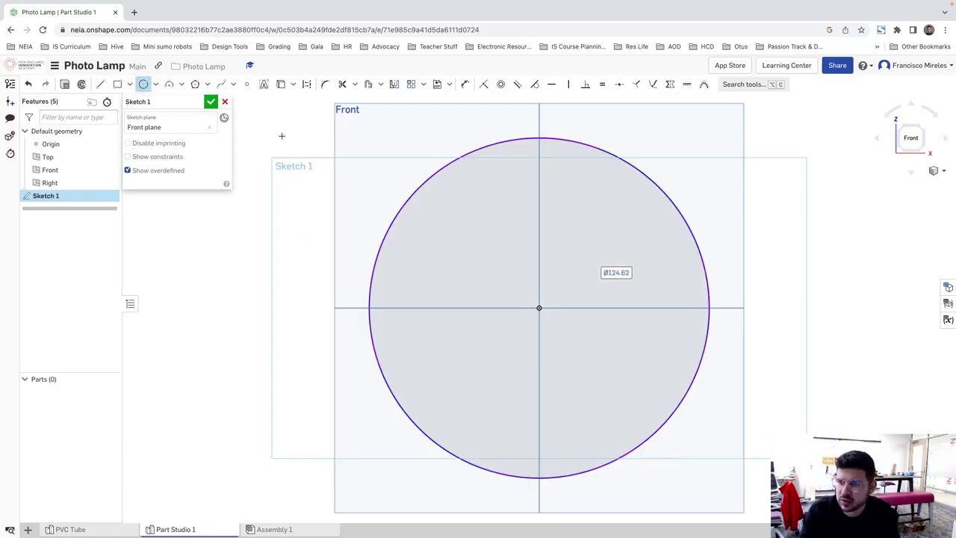
Step: Dimension the circle to Ø114.22 and convert it to construction geometry
click(464, 84)
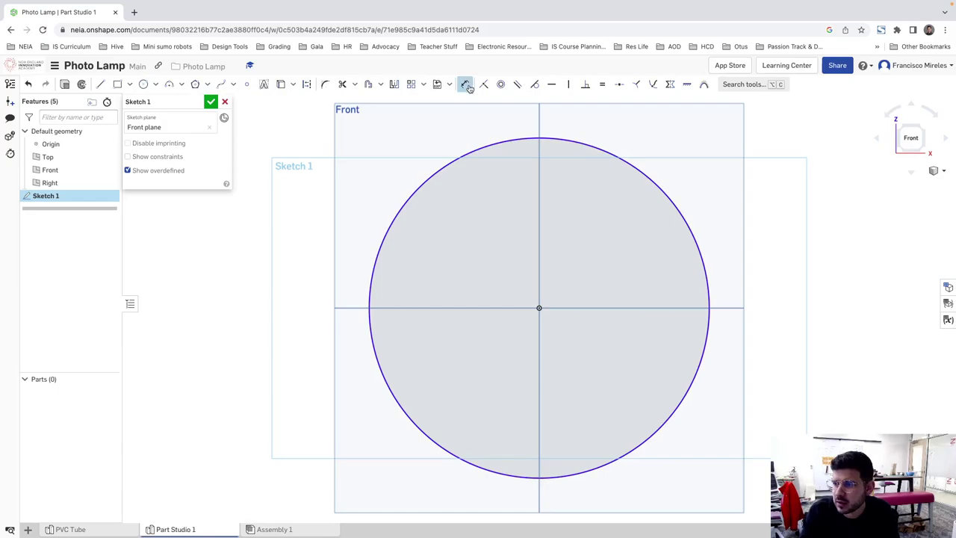
click(609, 151)
click(674, 153)
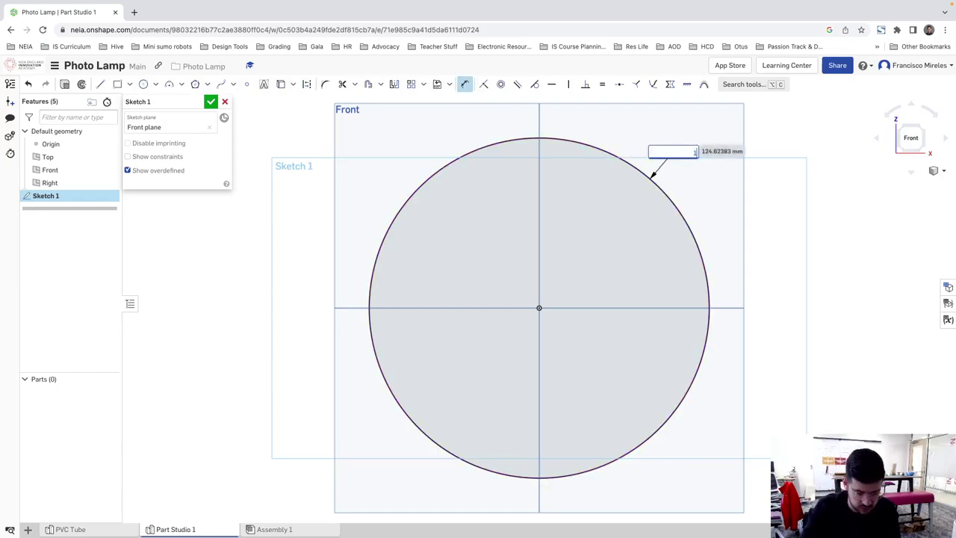
text(114.22)
key(Return)
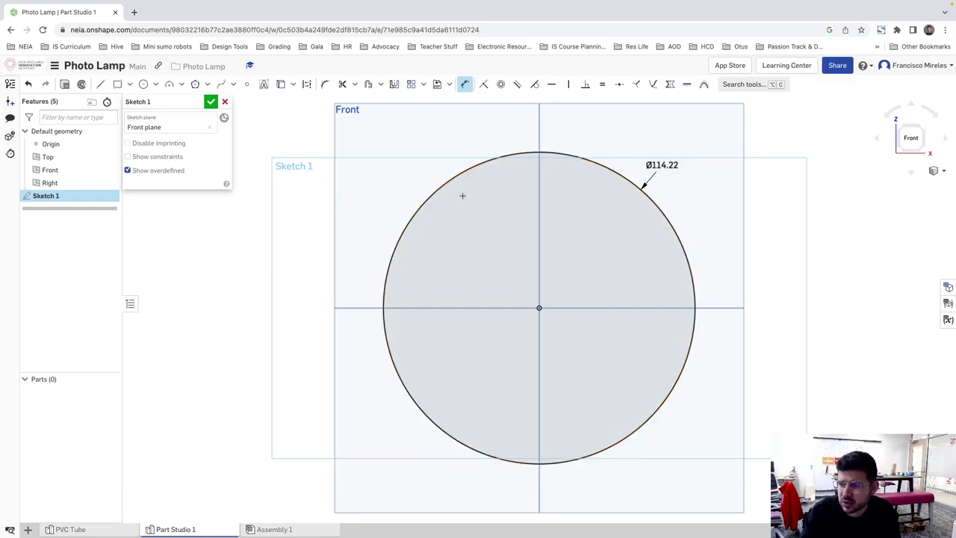
key(Escape)
click(306, 83)
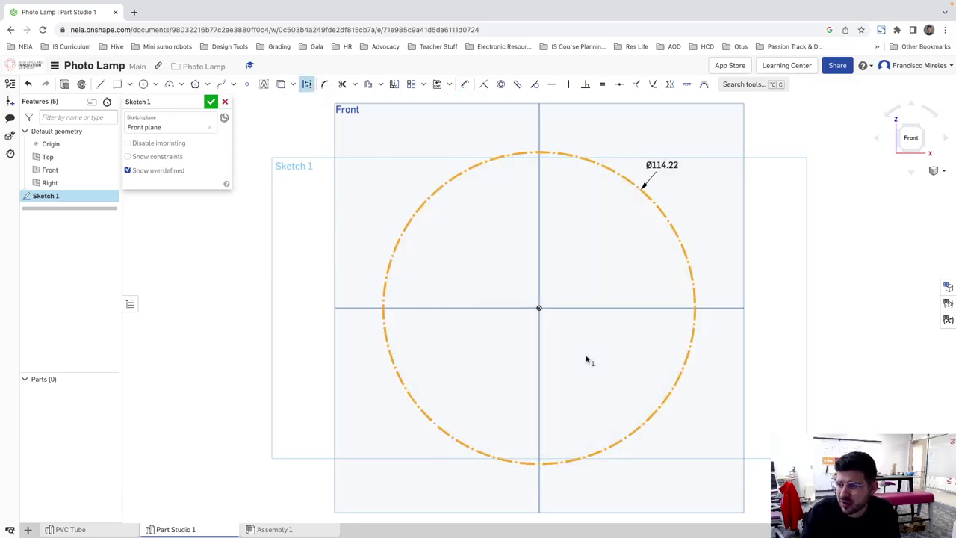
click(771, 262)
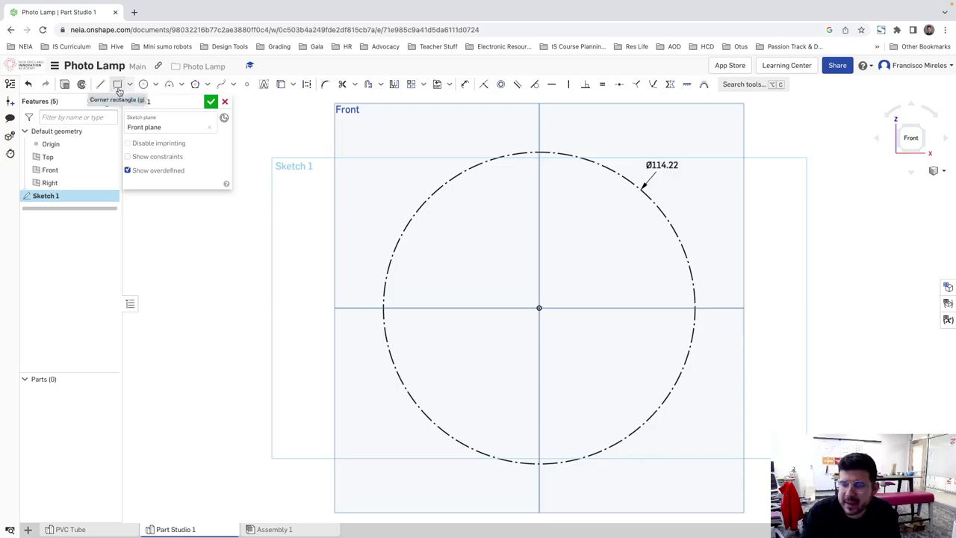
Step: Draw an outer circle at the origin, dimensioned 5 mm outside the Ø114.22 construction circle
click(143, 83)
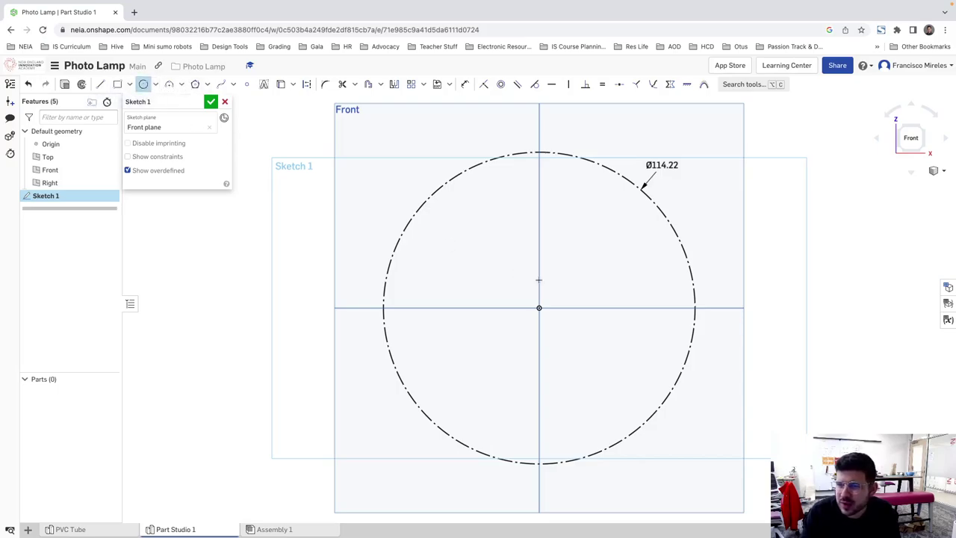
click(538, 307)
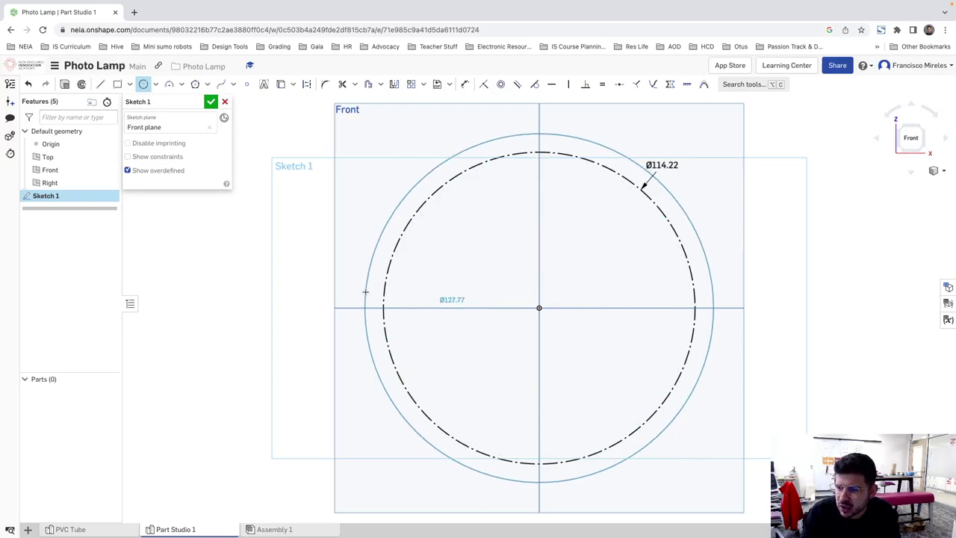
click(365, 291)
key(d)
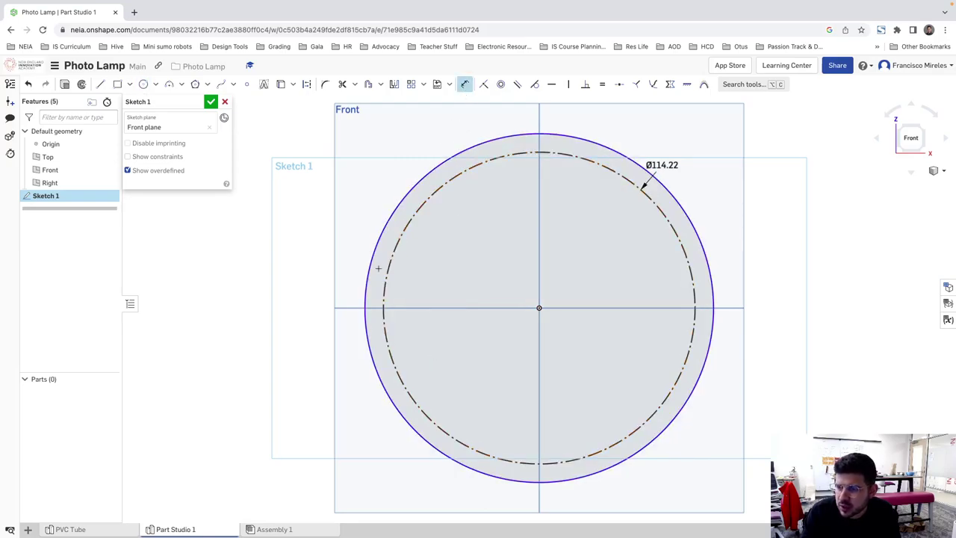
click(369, 282)
click(383, 270)
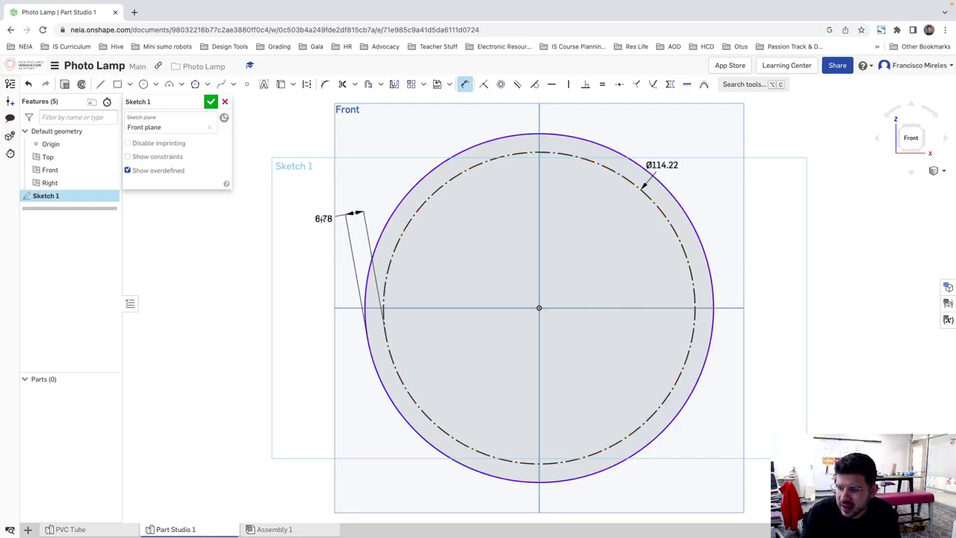
click(323, 223)
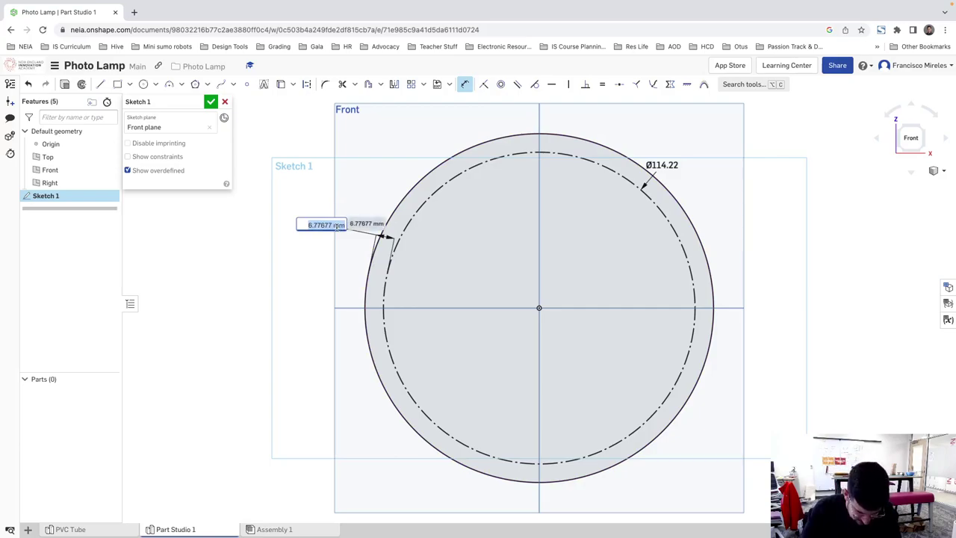
text(5)
key(Return)
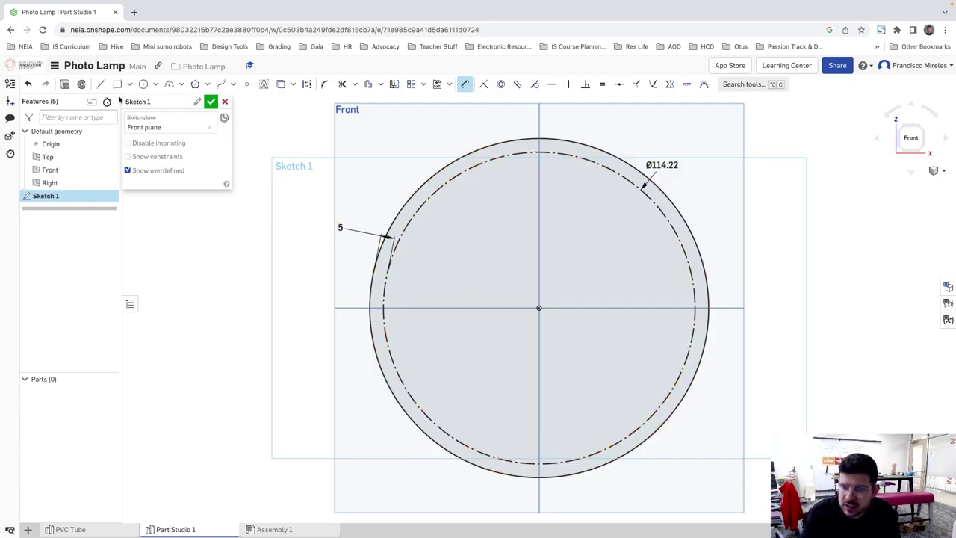
click(101, 84)
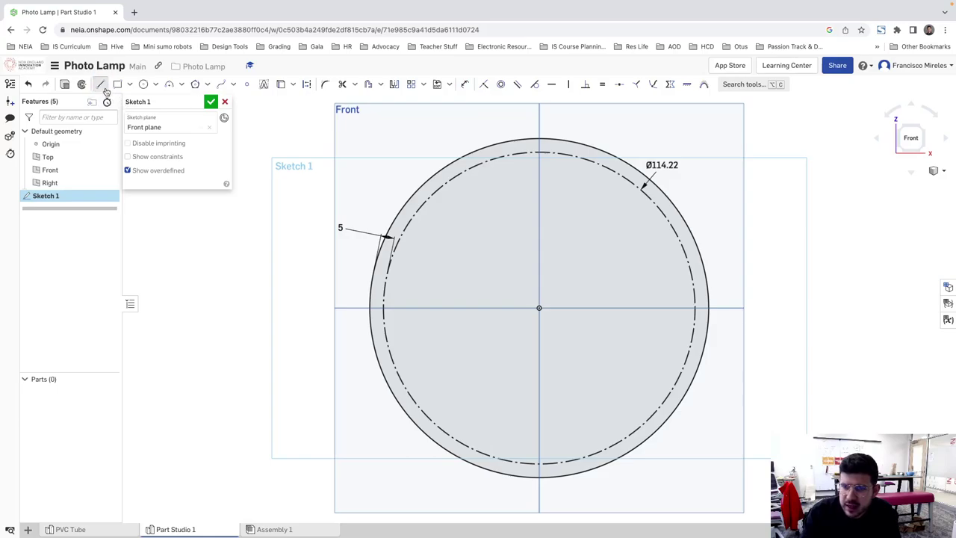
Step: Draw a line up from the origin, then left past the outer circle
click(539, 307)
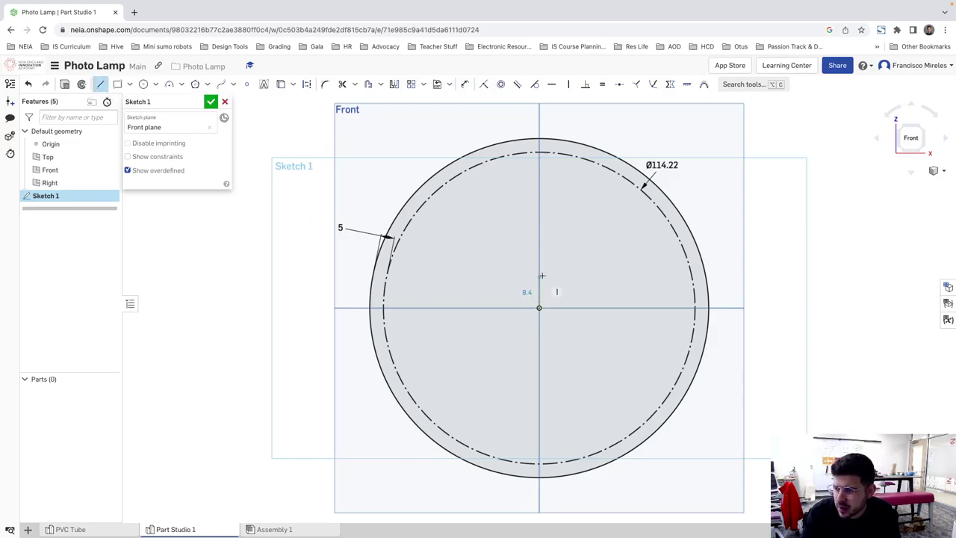
click(542, 266)
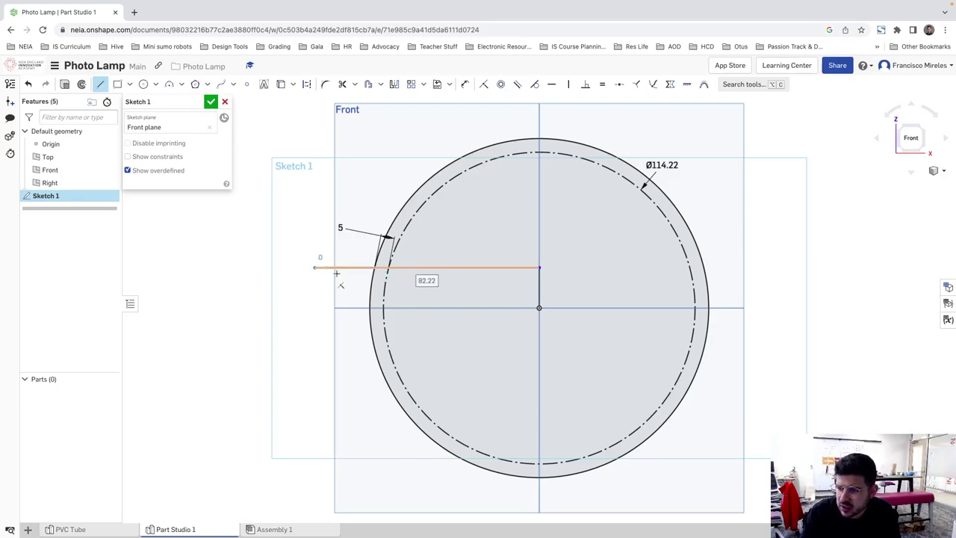
click(314, 267)
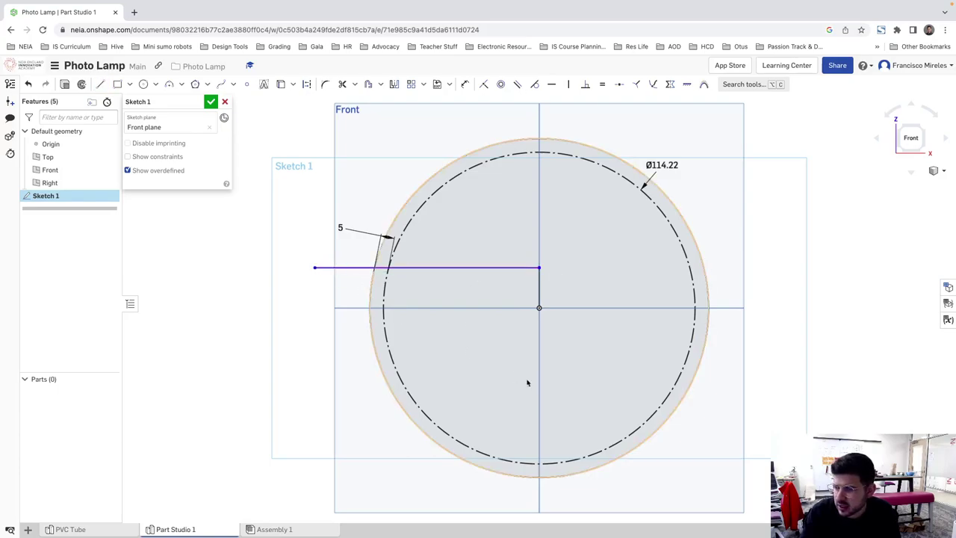
Step: Dimension the vertical segment to 14 mm
click(465, 84)
click(539, 295)
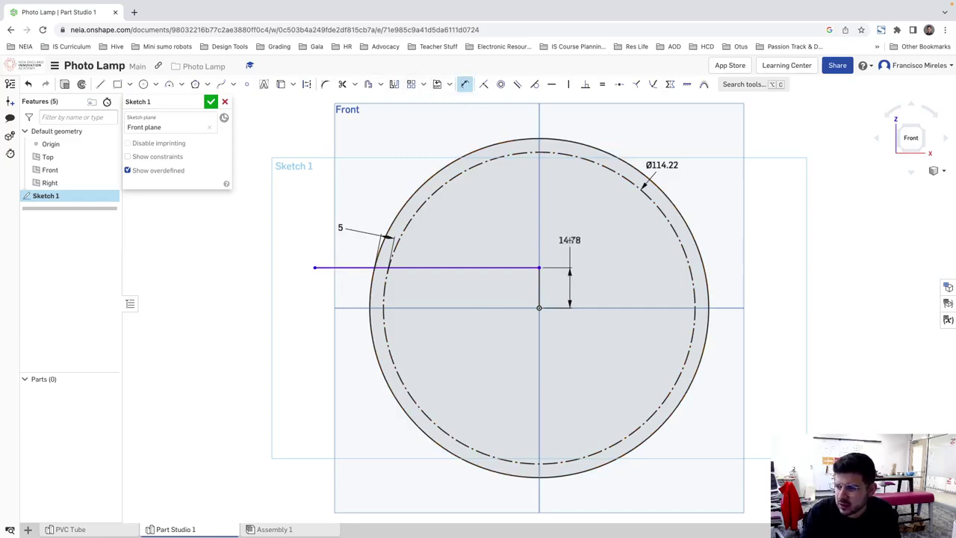
click(570, 240)
text(100)
key(Return)
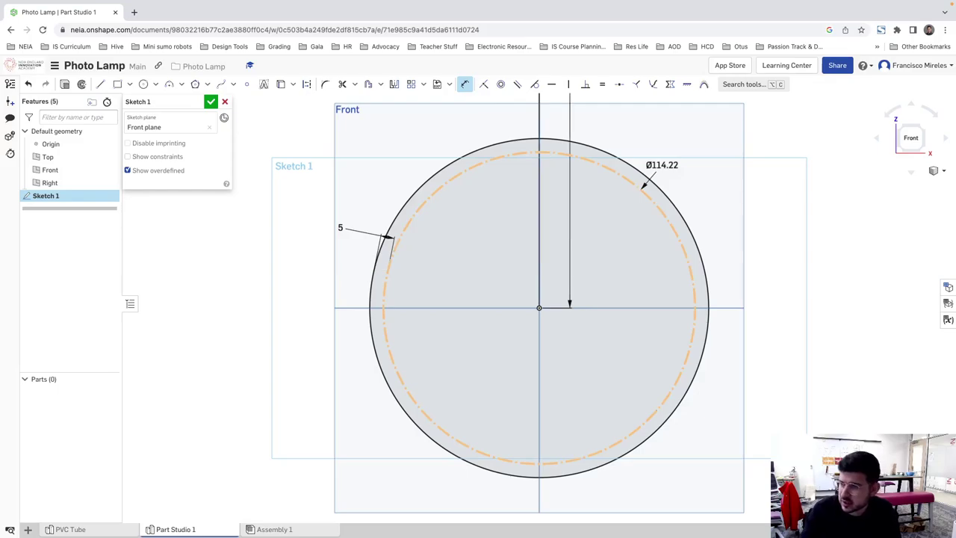
key(ctrl+z)
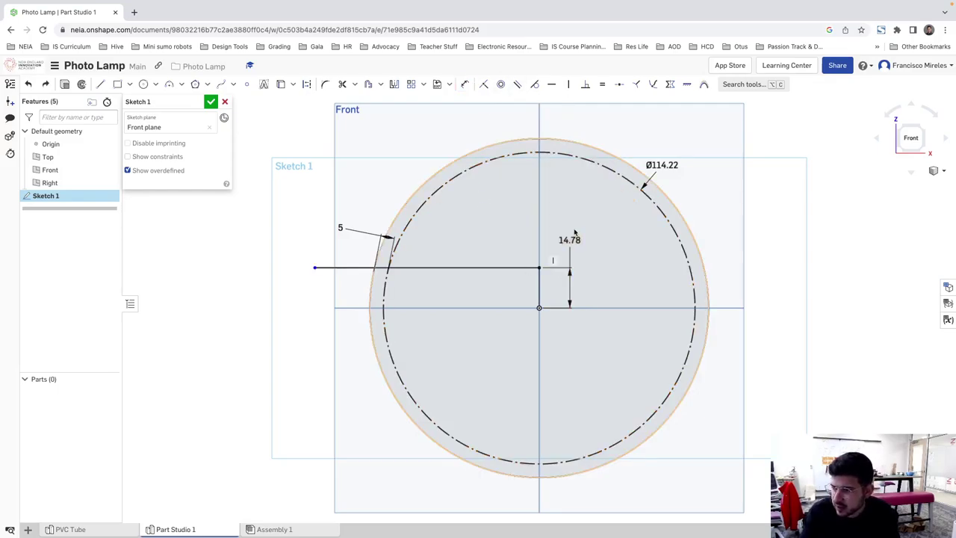
double_click(569, 239)
text(14)
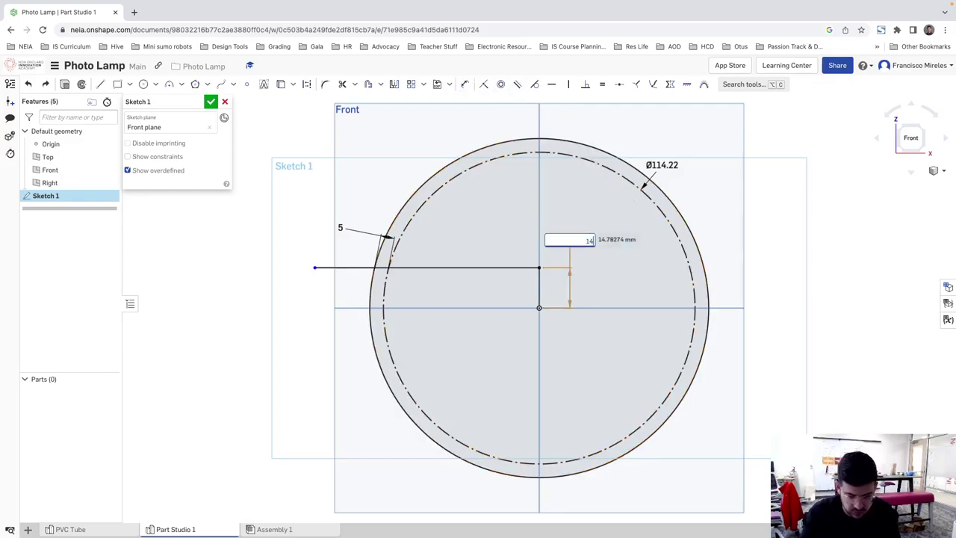
key(Return)
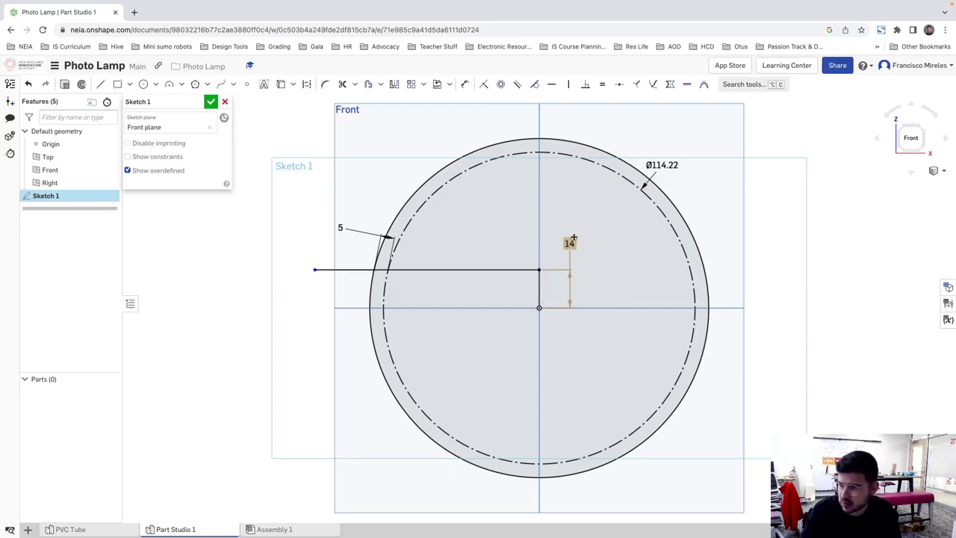
Step: Trim the horizontal line back to the outer circle
key(m)
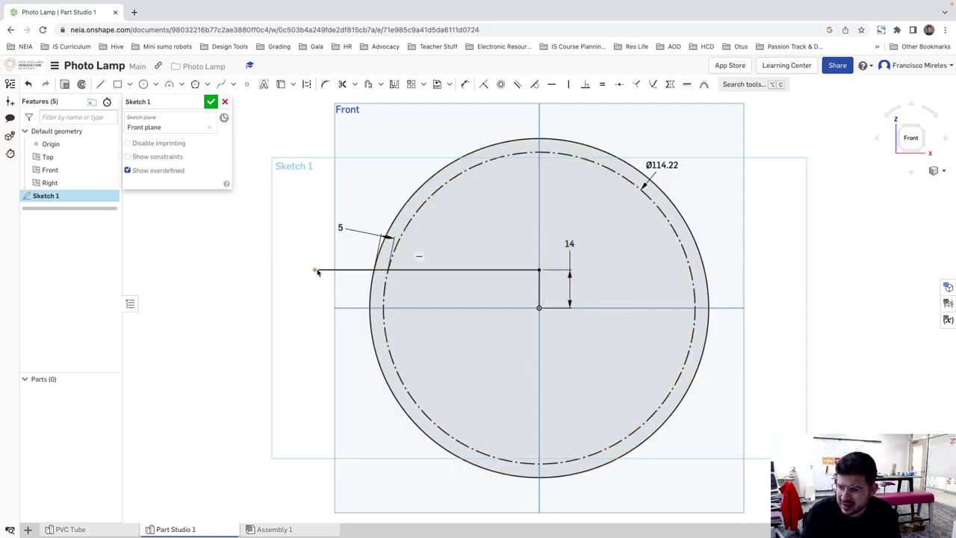
click(321, 270)
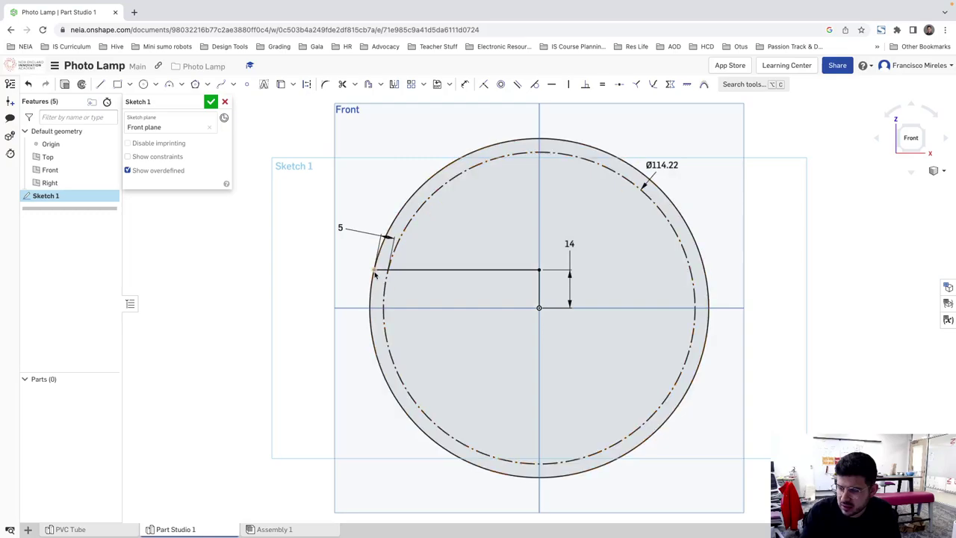
click(364, 270)
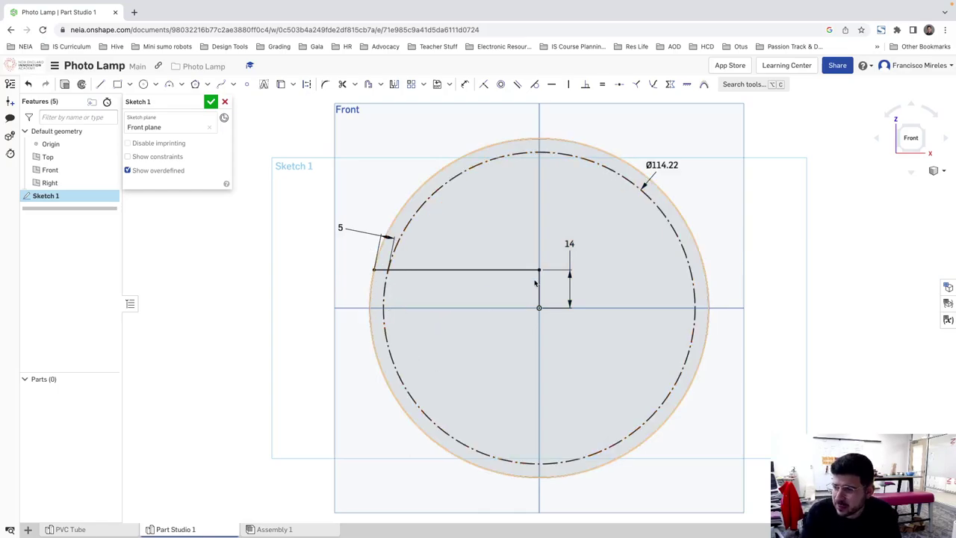
Step: Draw a horizontal line from the origin to the circle's left edge and make it construction
click(100, 84)
click(538, 307)
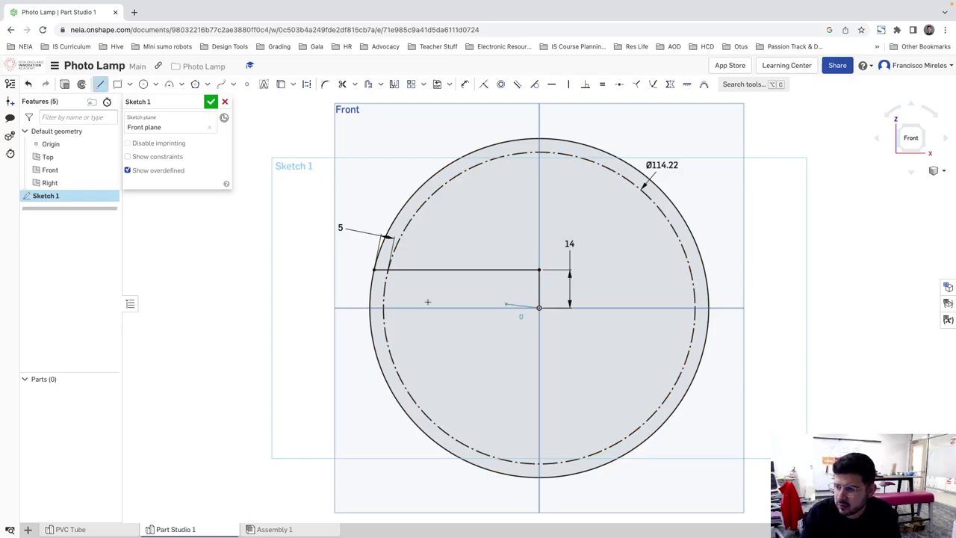
click(373, 310)
key(Escape)
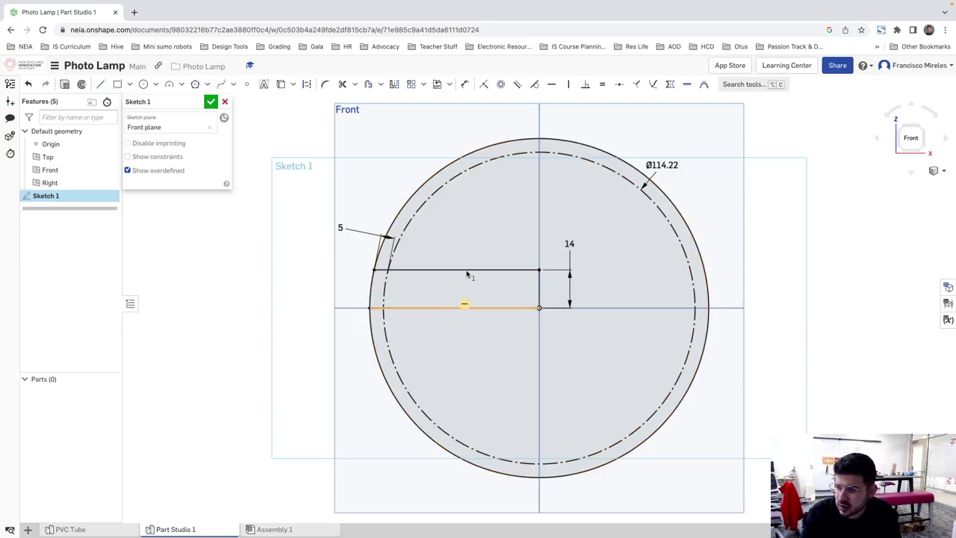
key(q)
click(231, 300)
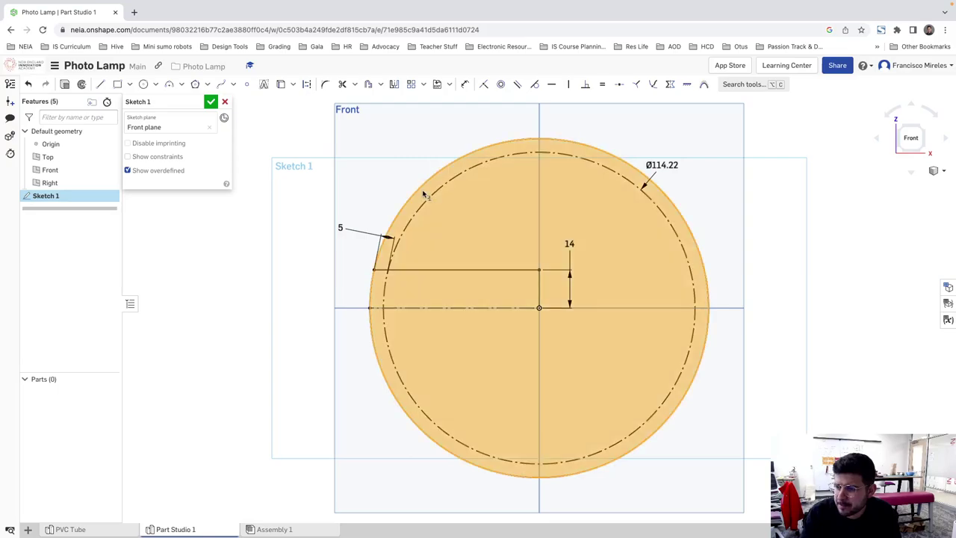
Step: Make the outer circle, the 14 mm vertical line and the upper horizontal line construction geometry
click(404, 217)
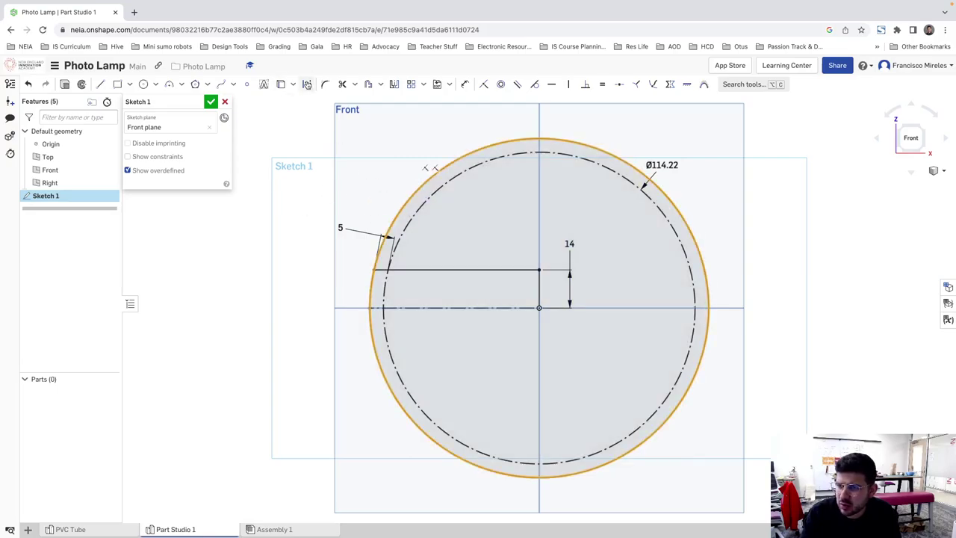
key(q)
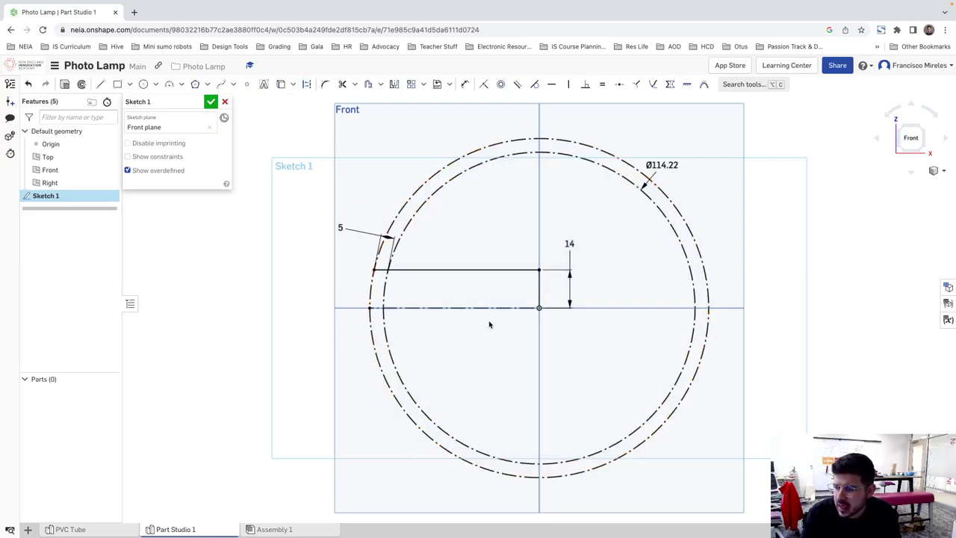
click(539, 295)
click(477, 270)
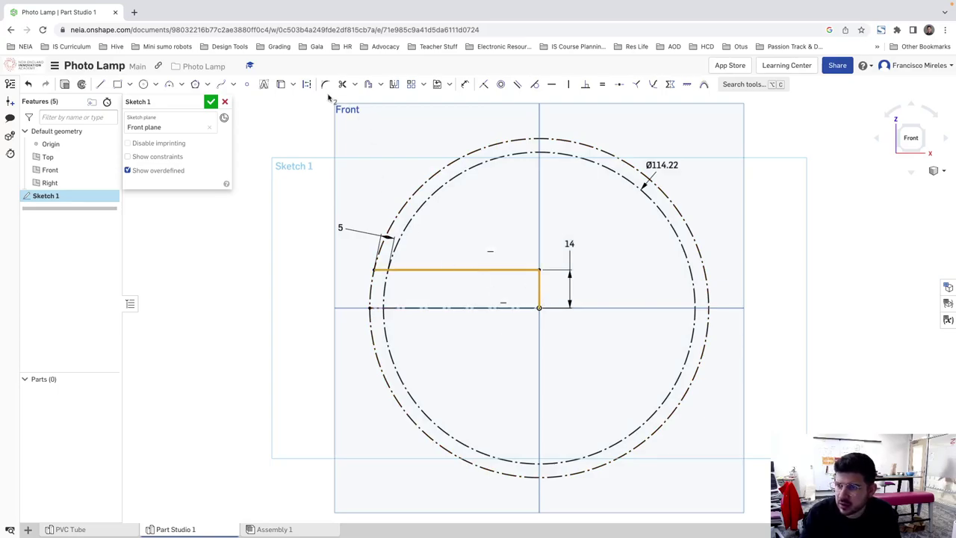
click(306, 84)
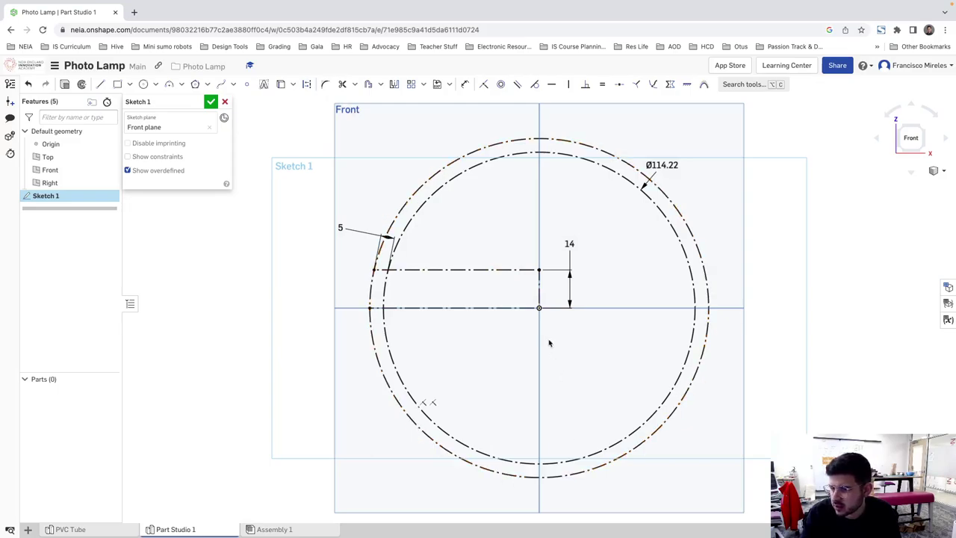
click(499, 271)
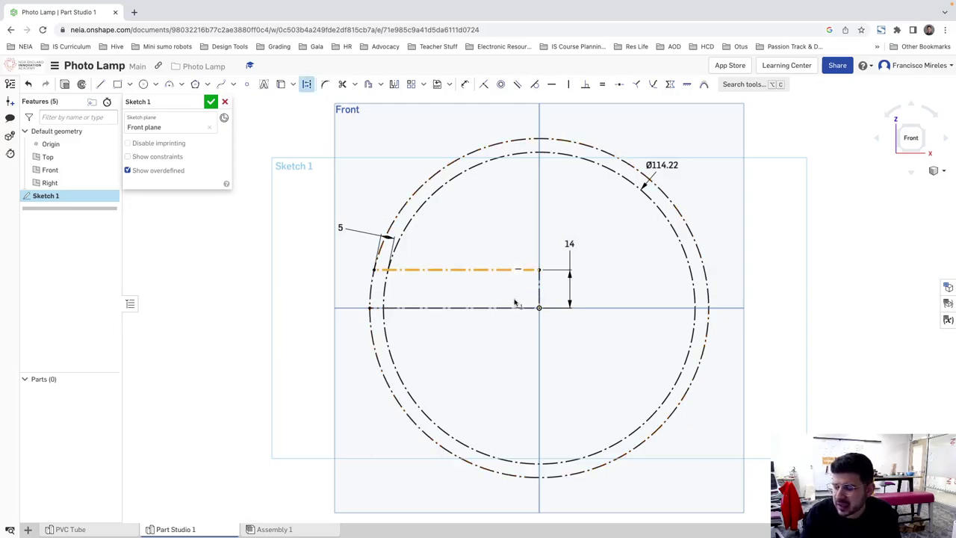
click(539, 306)
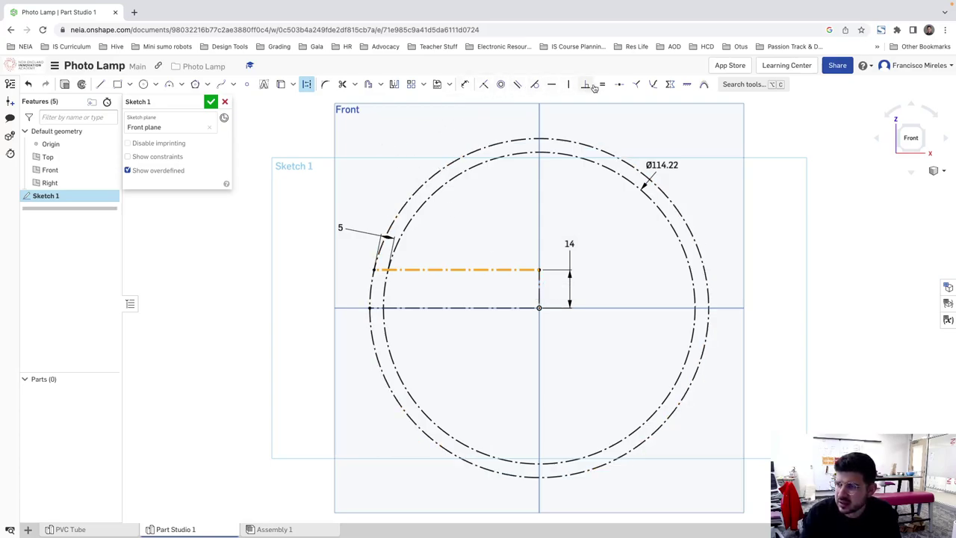
Step: Mirror the upper 14 mm line about the horizontal axis, creating a matching line below
click(394, 83)
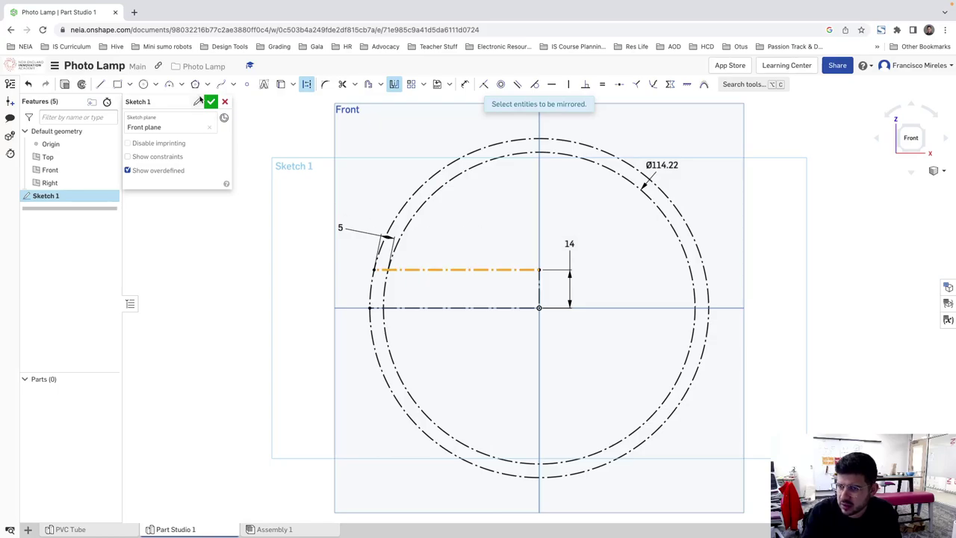
triple_click(531, 105)
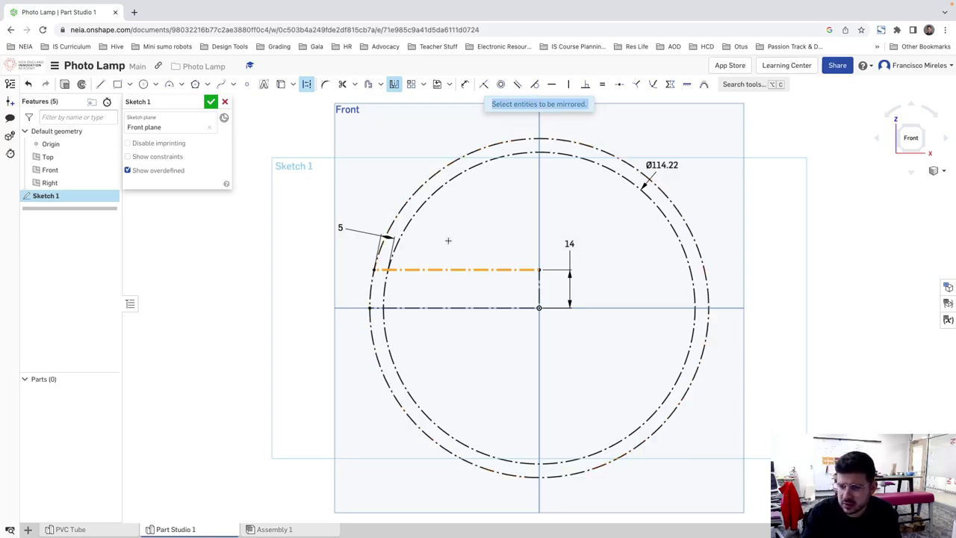
key(Escape)
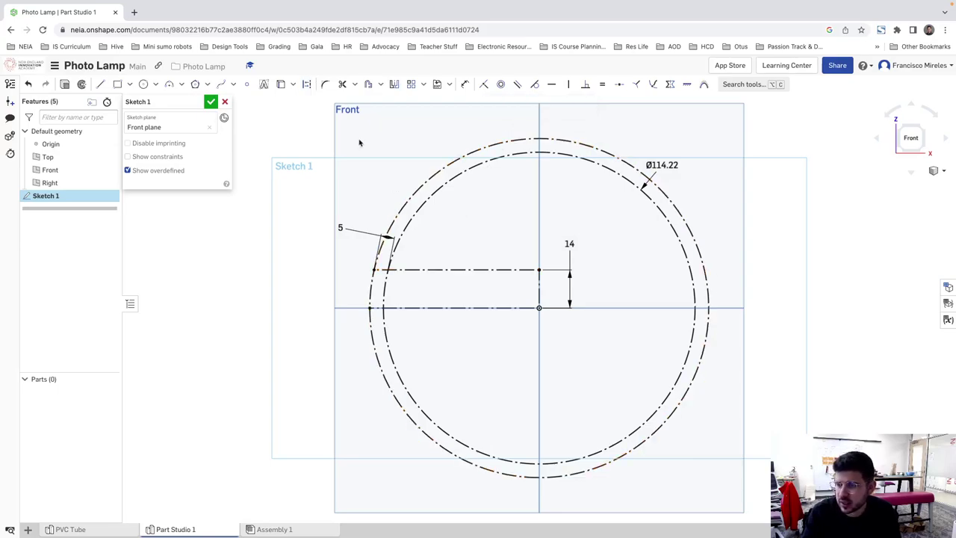
click(394, 85)
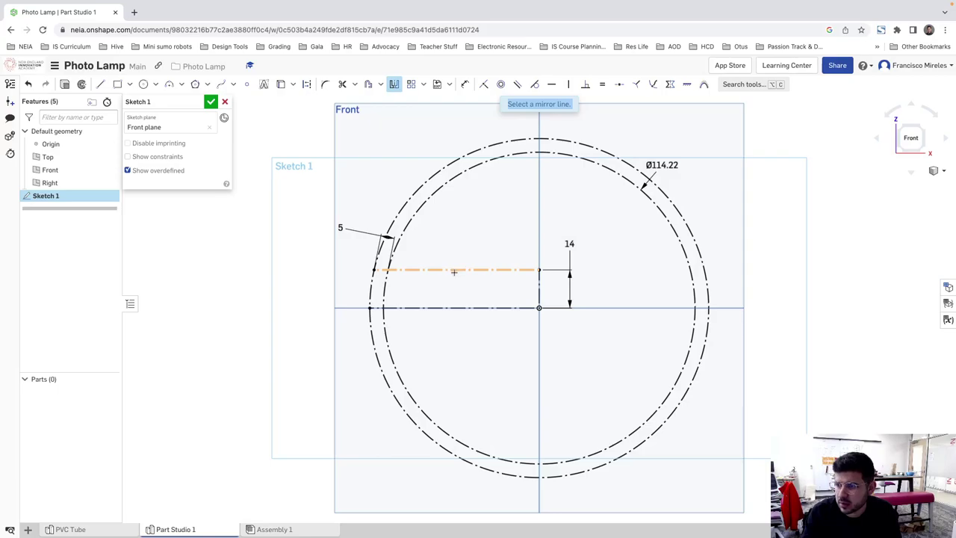
click(457, 307)
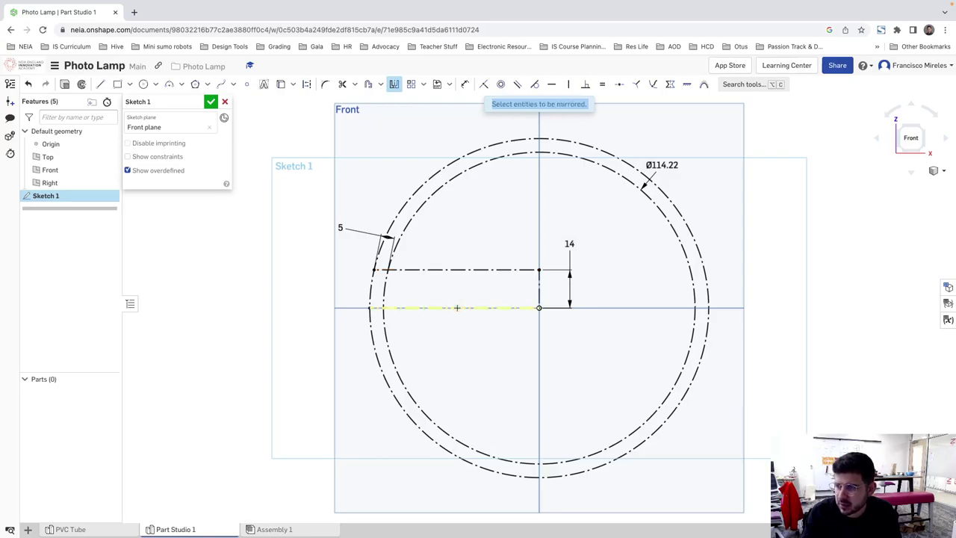
click(452, 270)
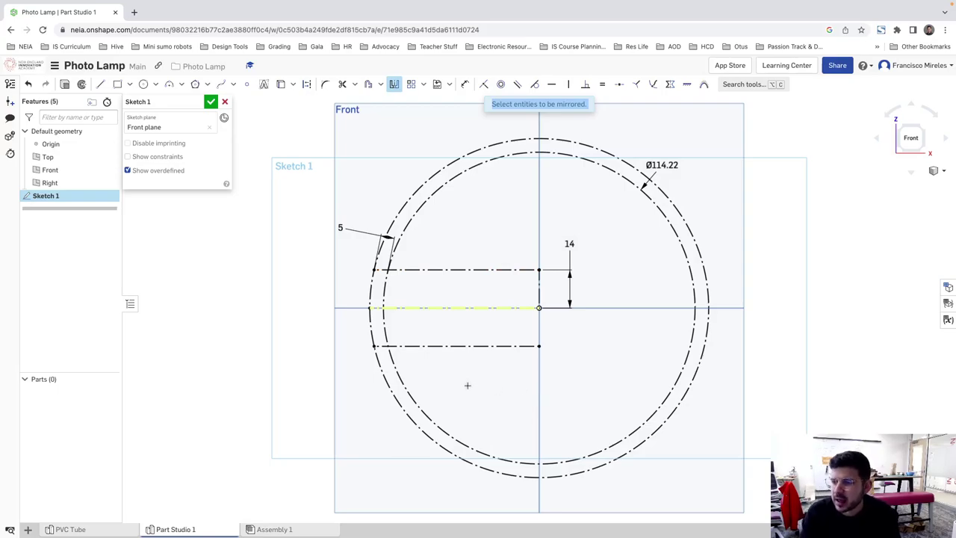
key(Escape)
scroll(377, 332, up, 3)
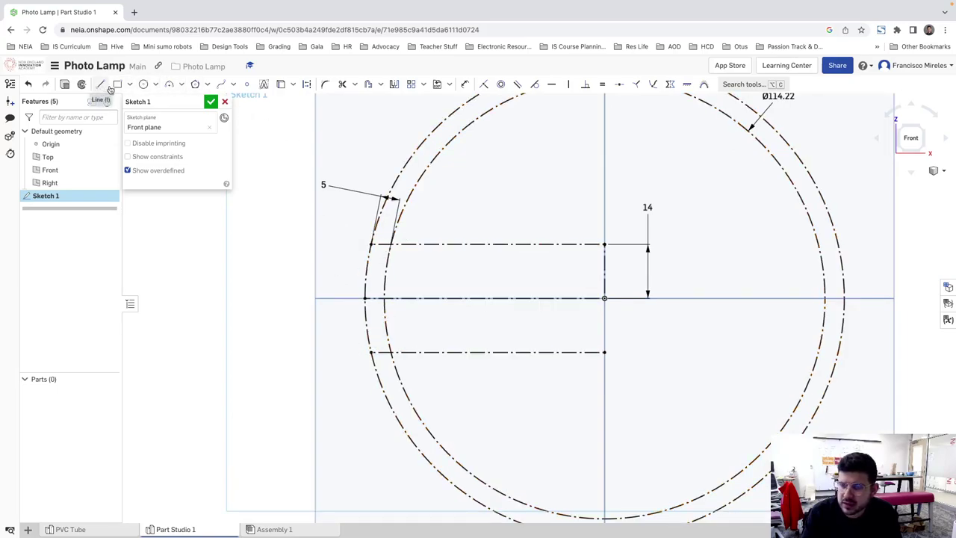
Step: Draw a centre-point arc at the origin along the inner circle, joining both lines' left ends
click(171, 84)
click(180, 85)
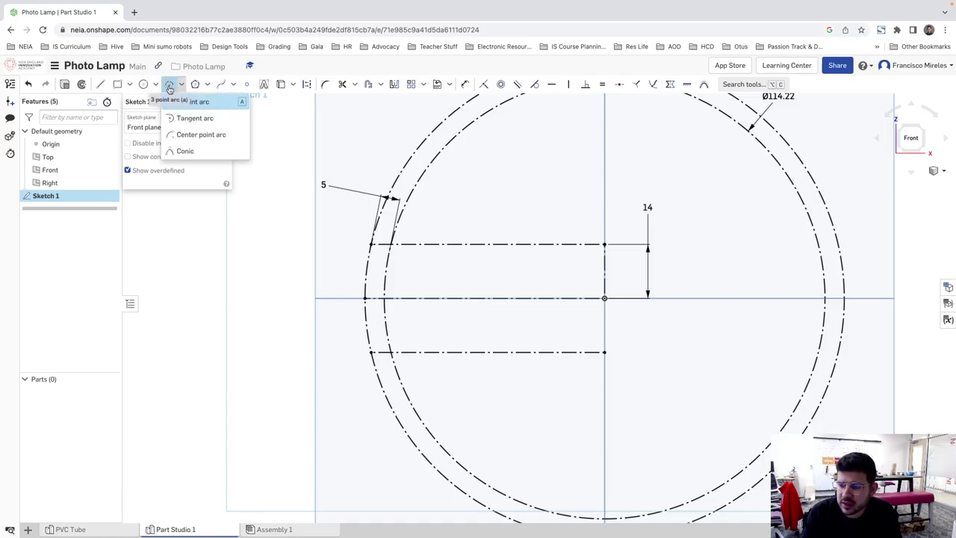
click(213, 142)
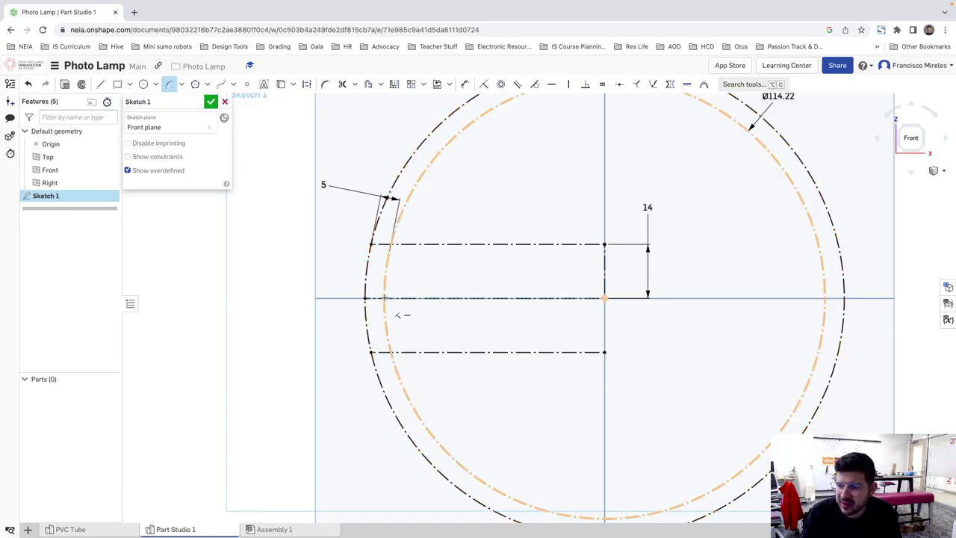
click(391, 352)
key(Escape)
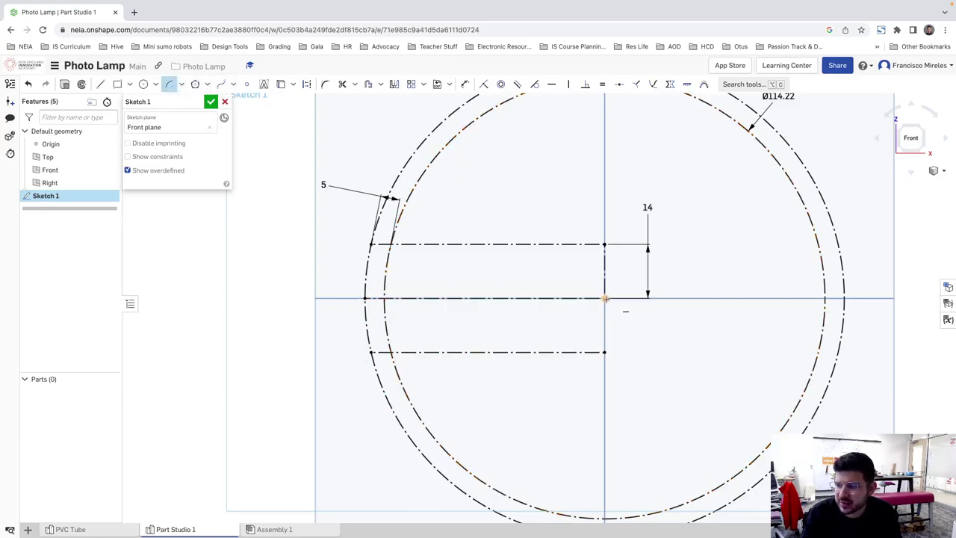
click(604, 298)
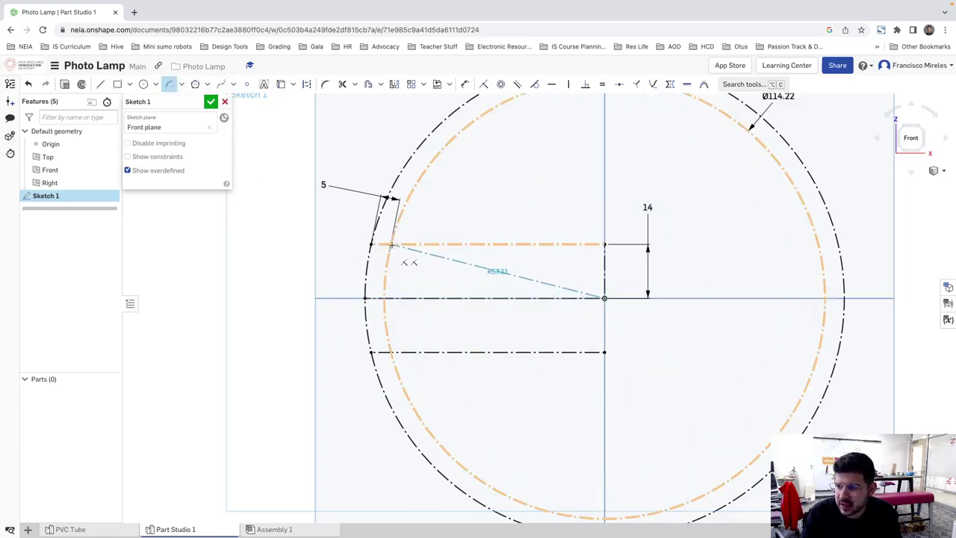
click(391, 244)
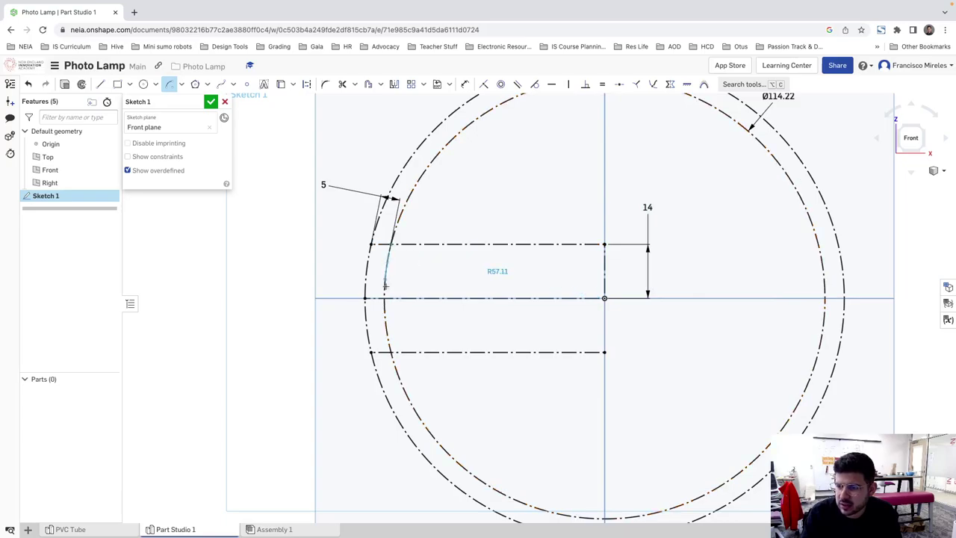
click(390, 352)
key(Escape)
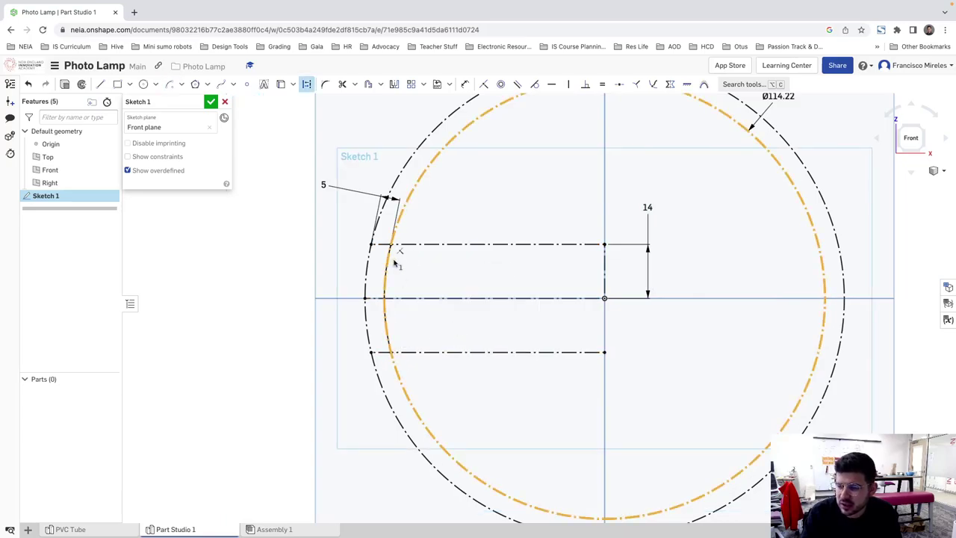
Step: Draw a second origin-centred arc along the outer circle, from above to below the axis
click(170, 84)
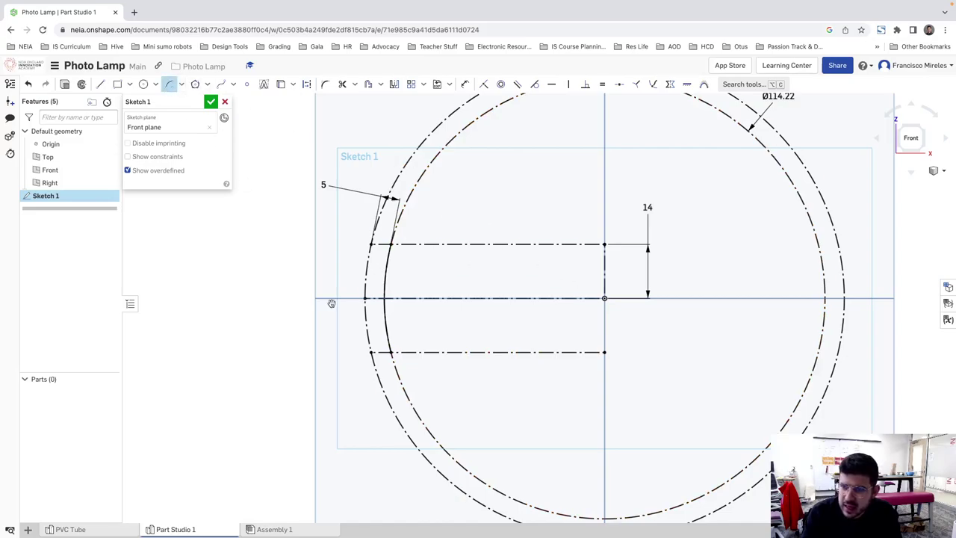
click(604, 299)
click(371, 244)
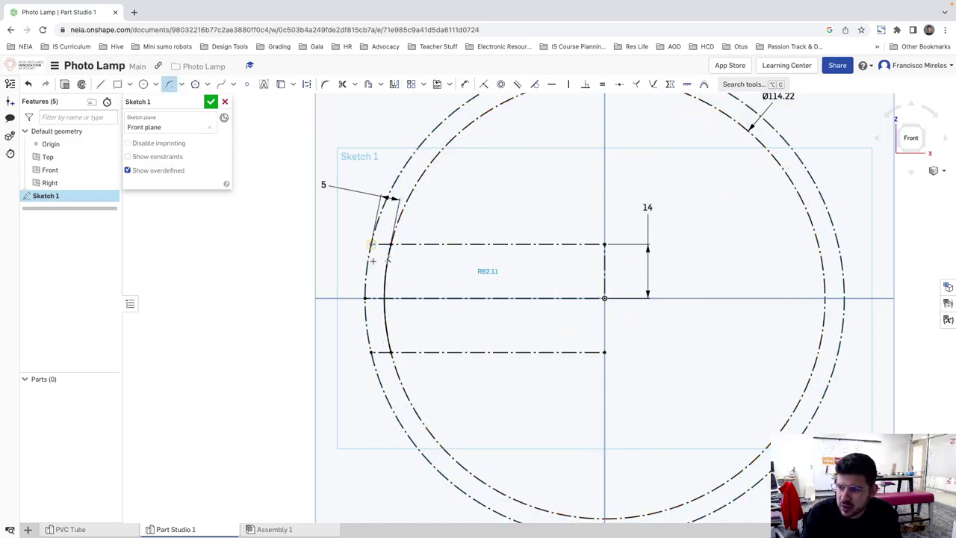
click(371, 352)
key(Escape)
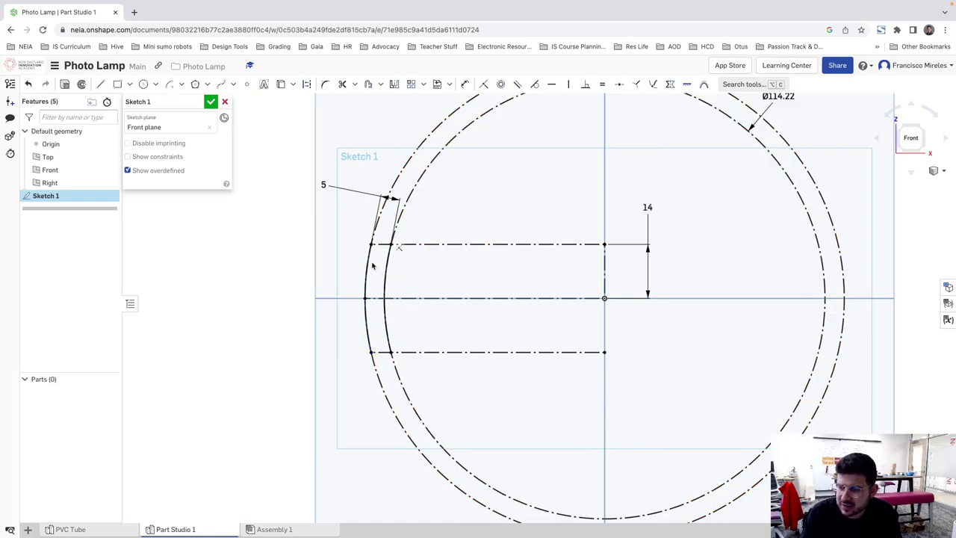
drag(339, 241, 441, 359)
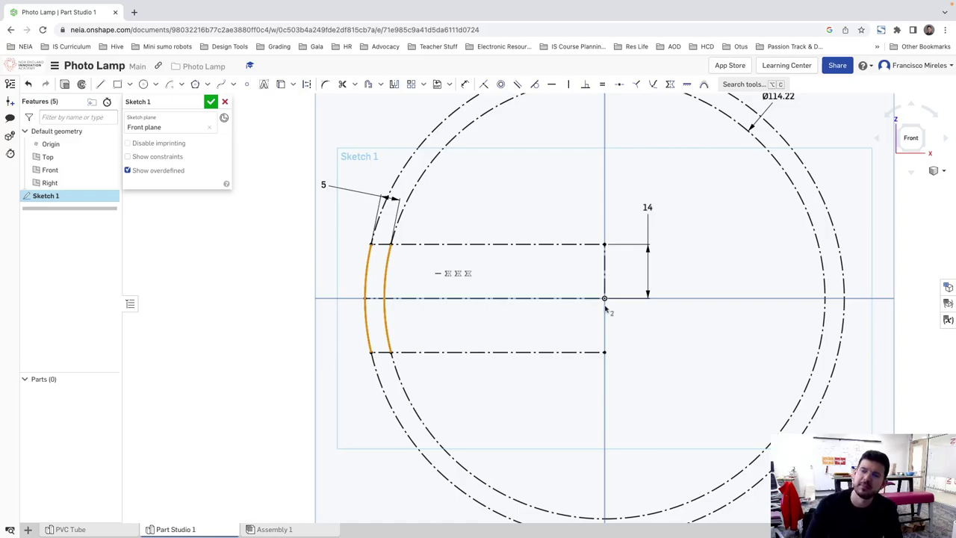
Step: Join the outer and inner arc ends with short 5.14 mm lines at top and bottom
click(100, 84)
click(371, 244)
click(391, 245)
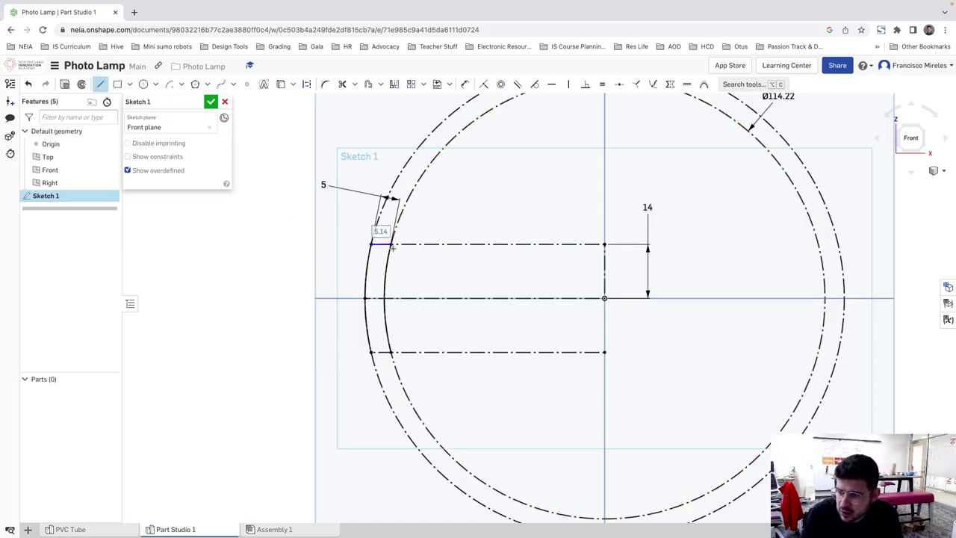
click(371, 351)
click(391, 352)
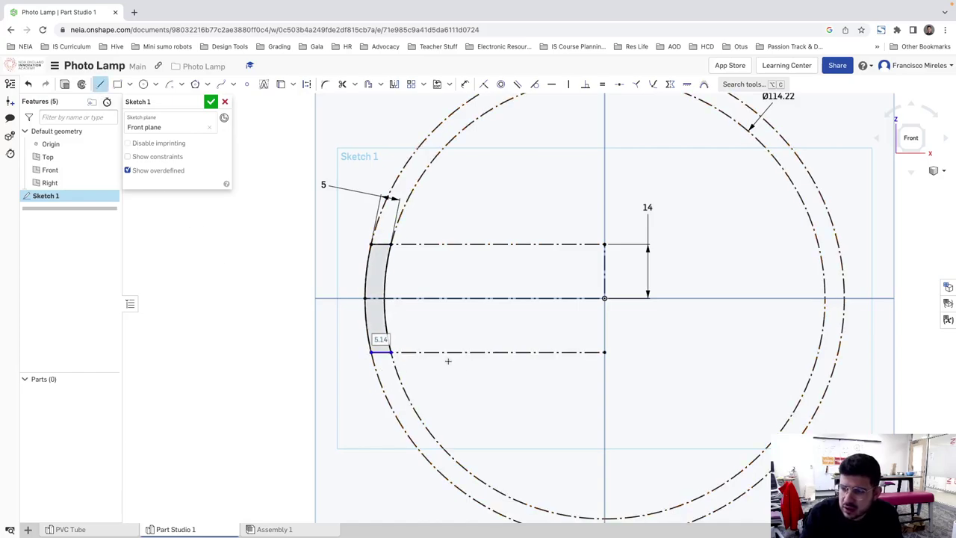
key(Escape)
scroll(472, 362, up, 1)
scroll(475, 366, down, 4)
right_drag(475, 366, 441, 360)
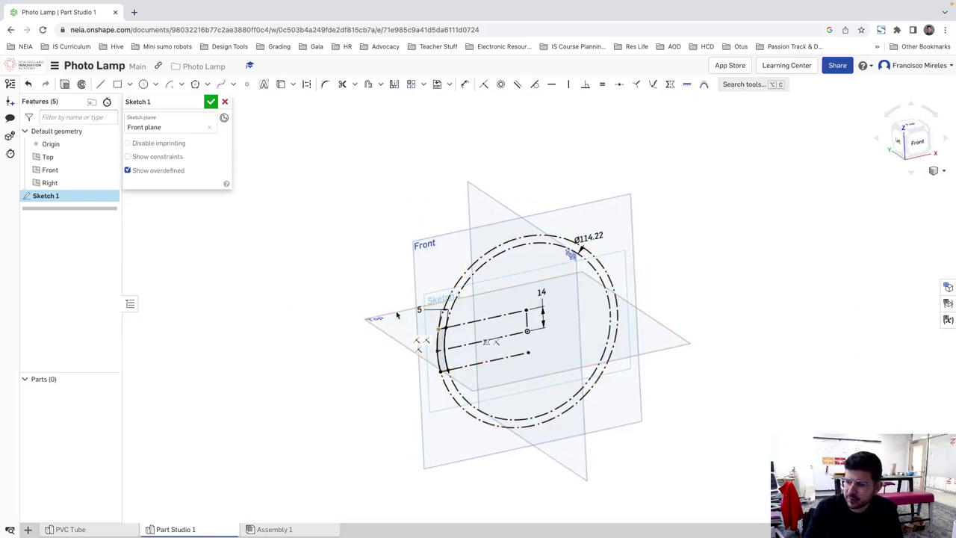
Step: Close the sketch and extrude the curved strip 30 mm to the opposite side as Part 1
click(211, 100)
key(shift+e)
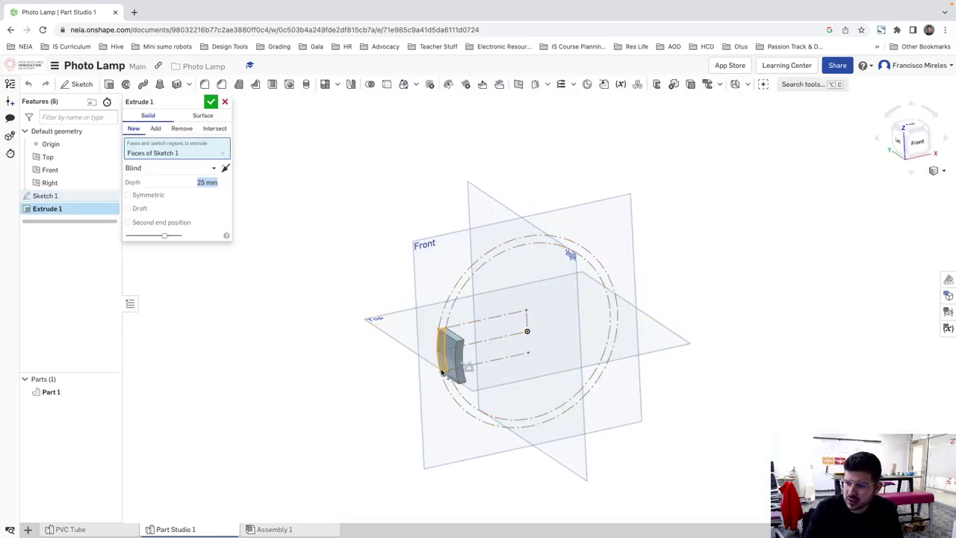
drag(469, 369, 433, 352)
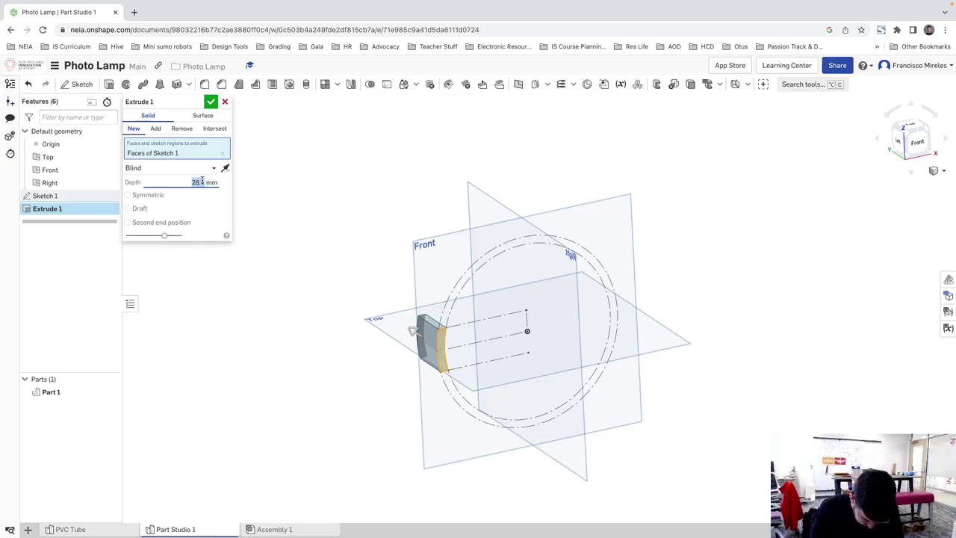
text(30)
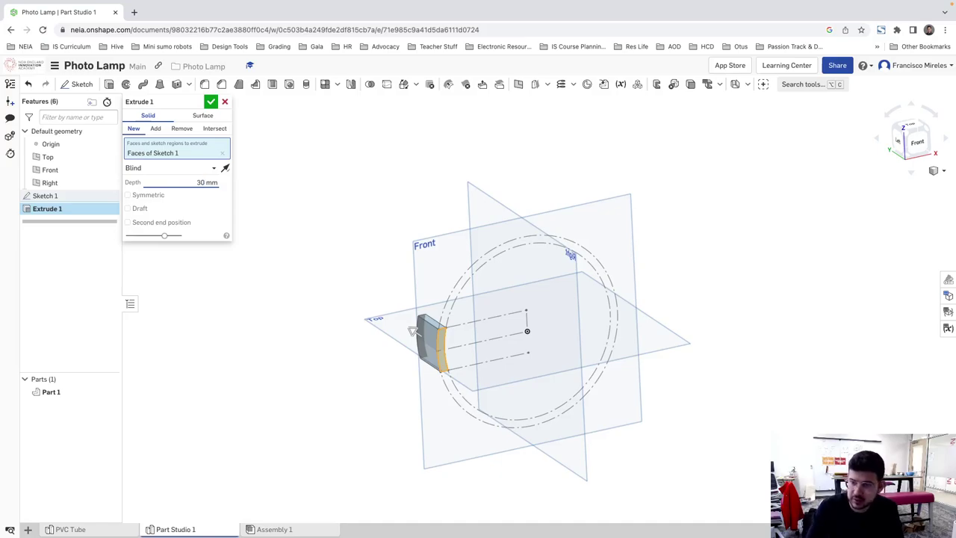
key(Return)
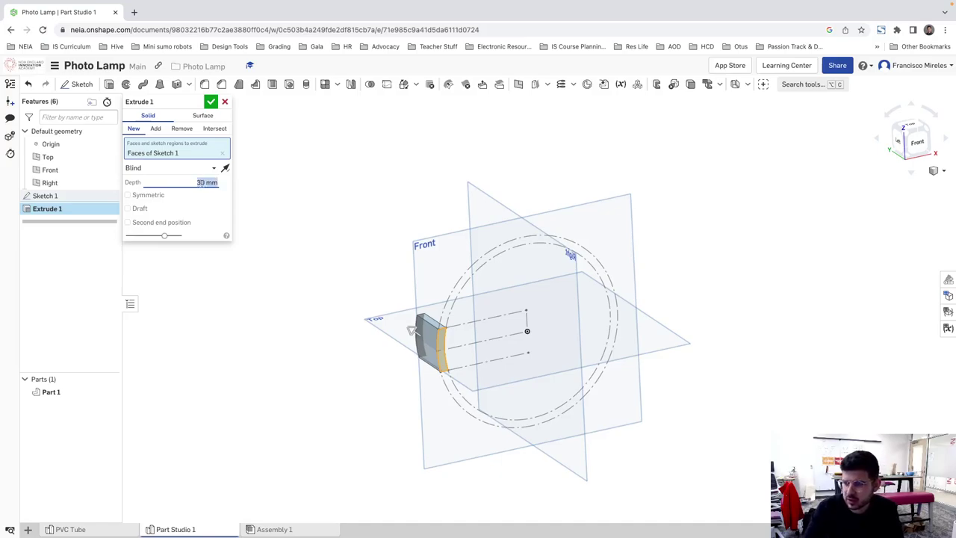
click(211, 102)
right_drag(354, 247, 443, 380)
scroll(429, 345, up, 5)
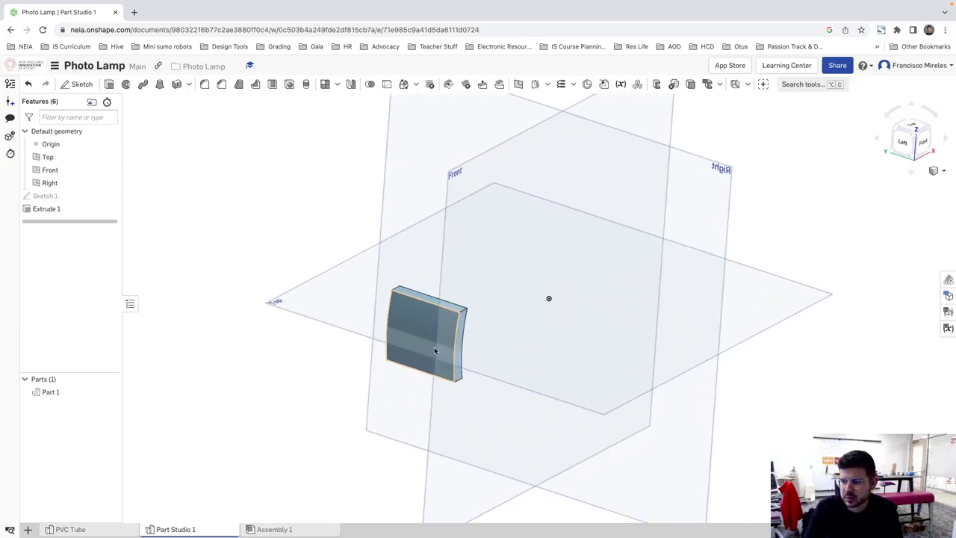
key(shift+1)
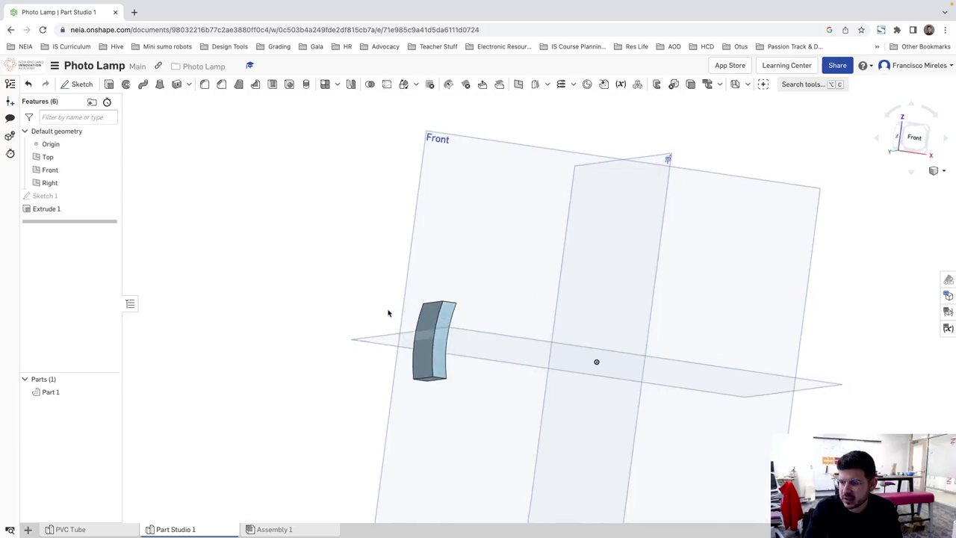
right_drag(377, 314, 430, 339)
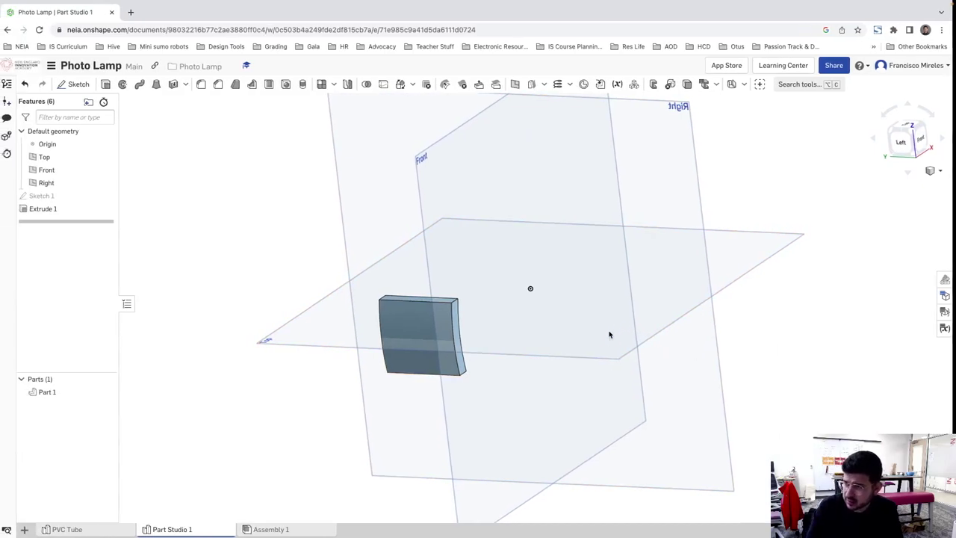
key(super+Tab)
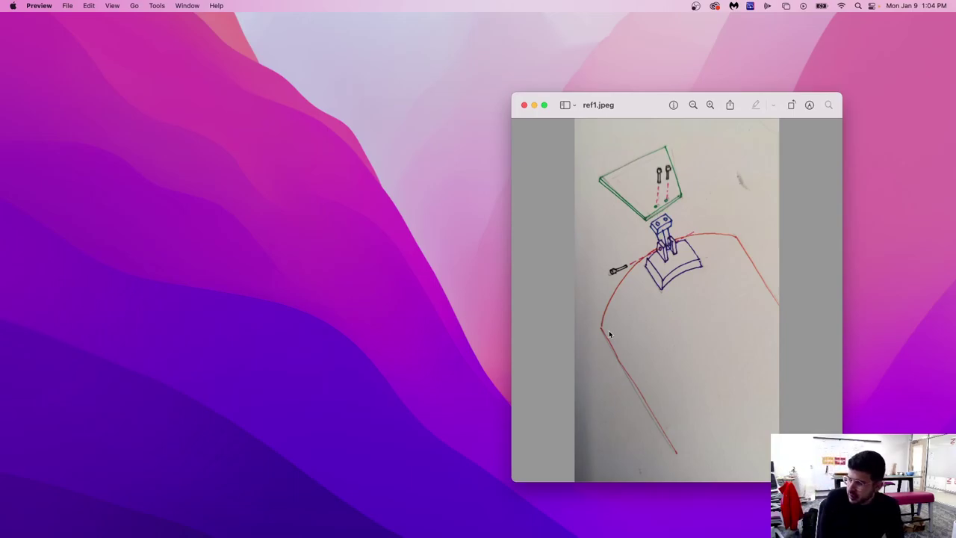
key(ctrl+Right)
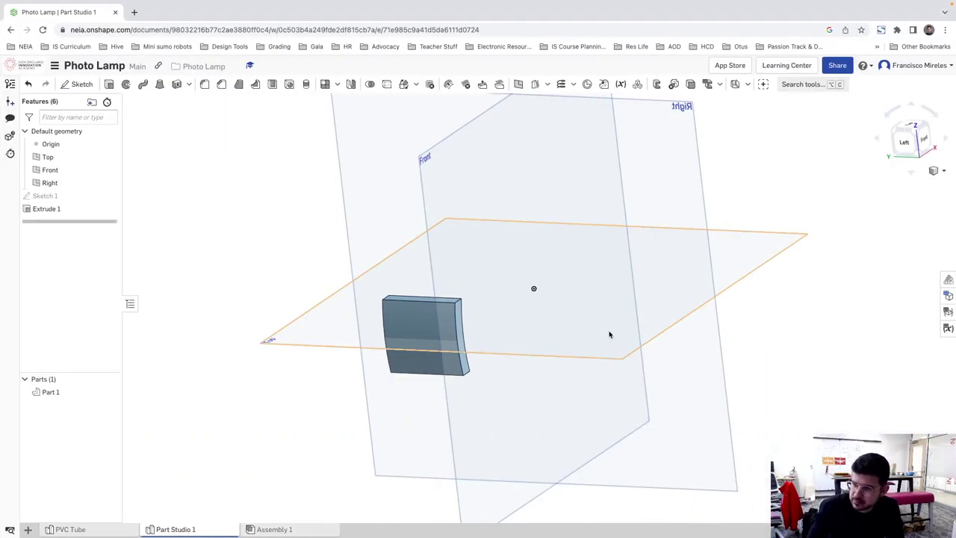
Step: Start Sketch 2 on the part's side face, viewed from the Front
right_click(458, 334)
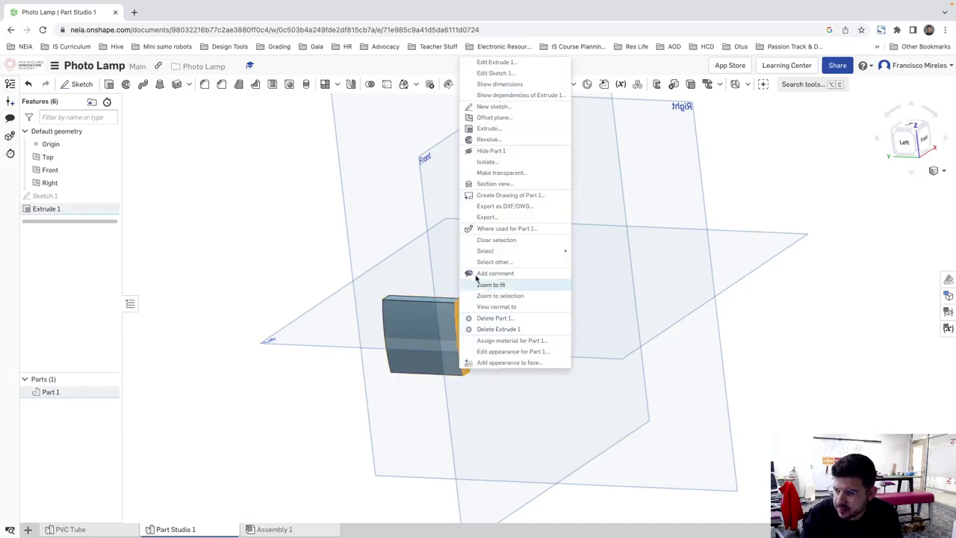
click(494, 108)
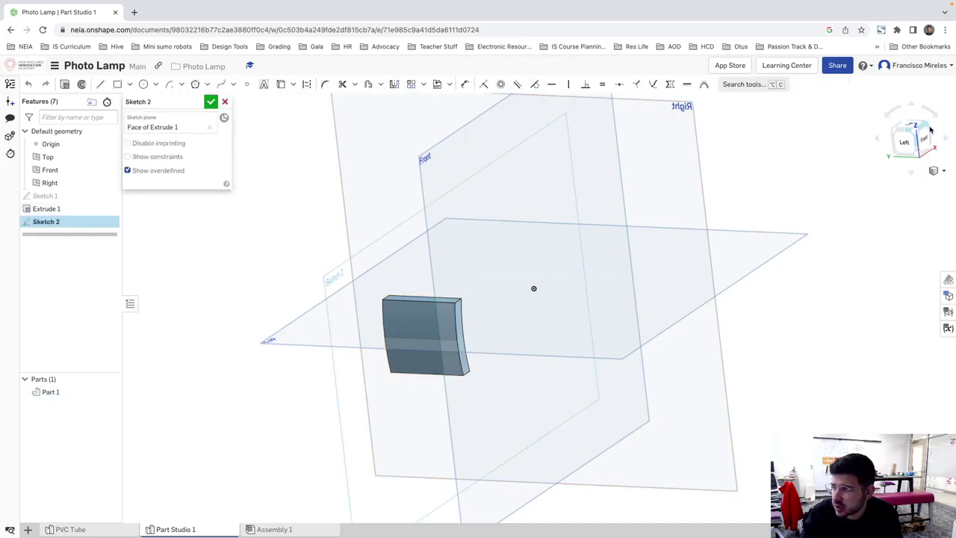
click(924, 141)
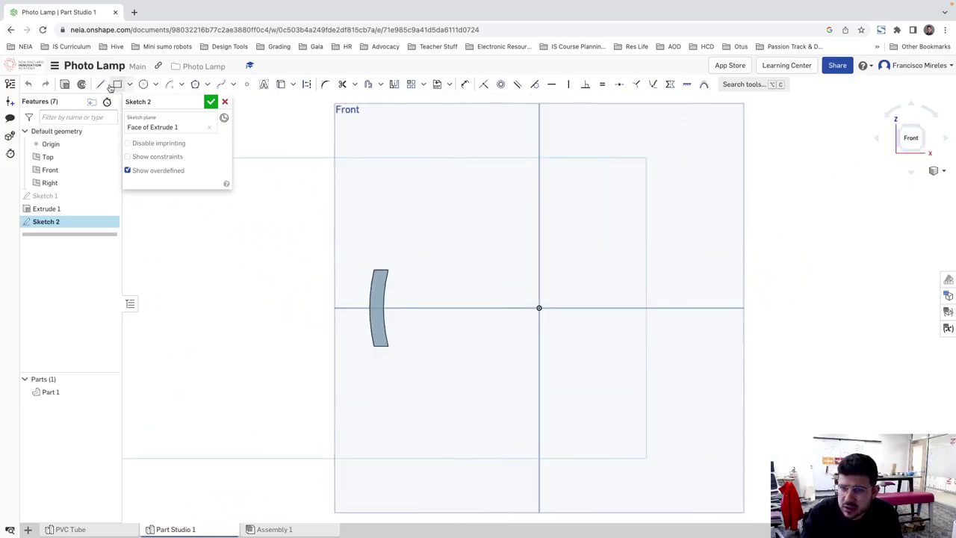
scroll(391, 314, up, 2)
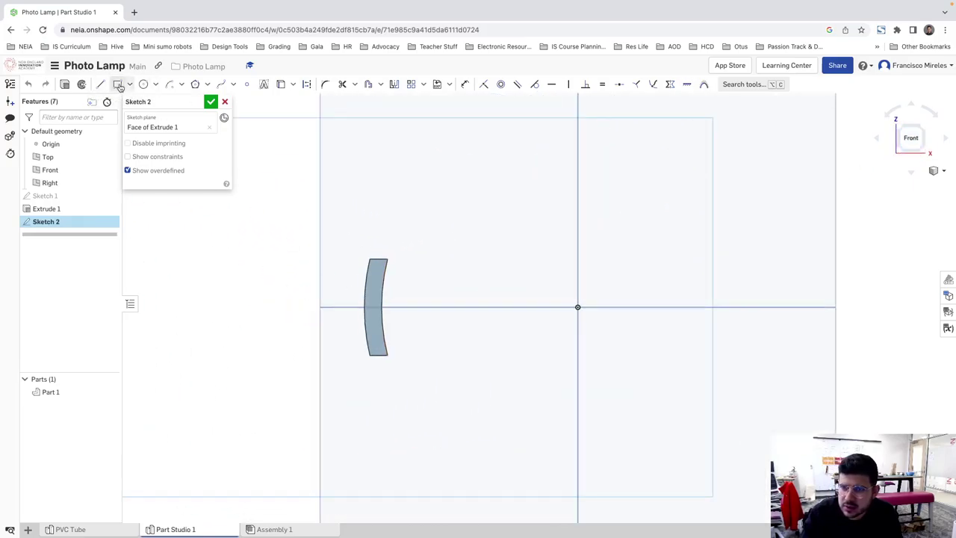
Step: Draw a construction line from the sketch origin to the lens edge
click(100, 83)
click(579, 306)
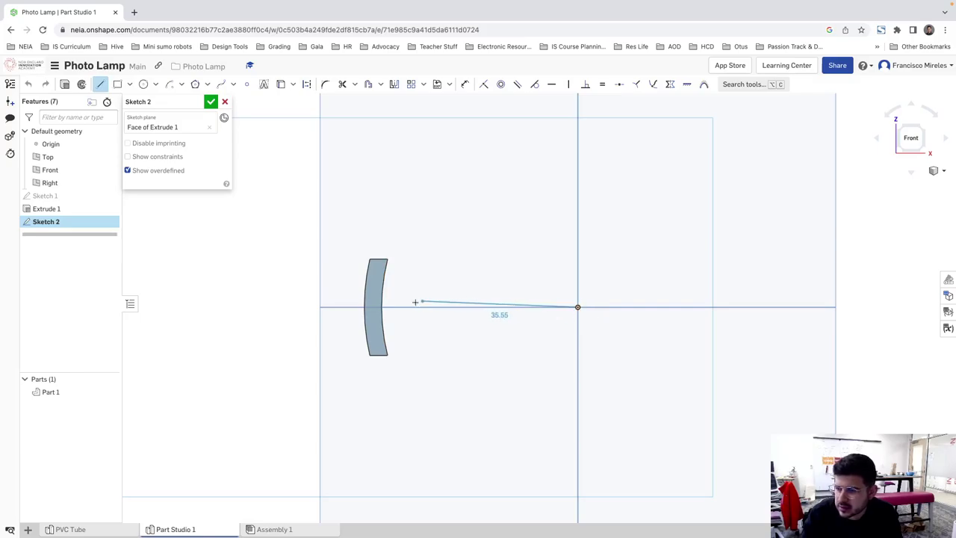
click(361, 307)
key(Escape)
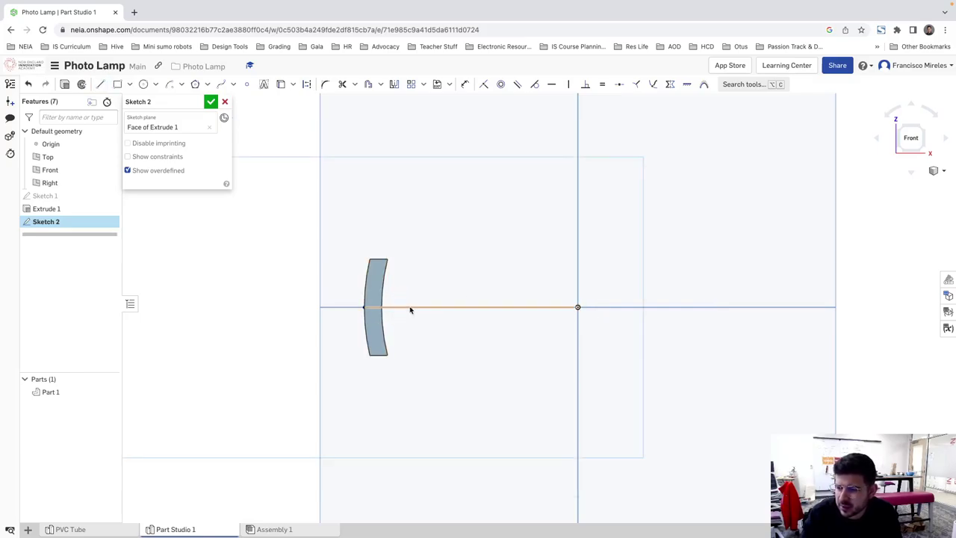
click(306, 83)
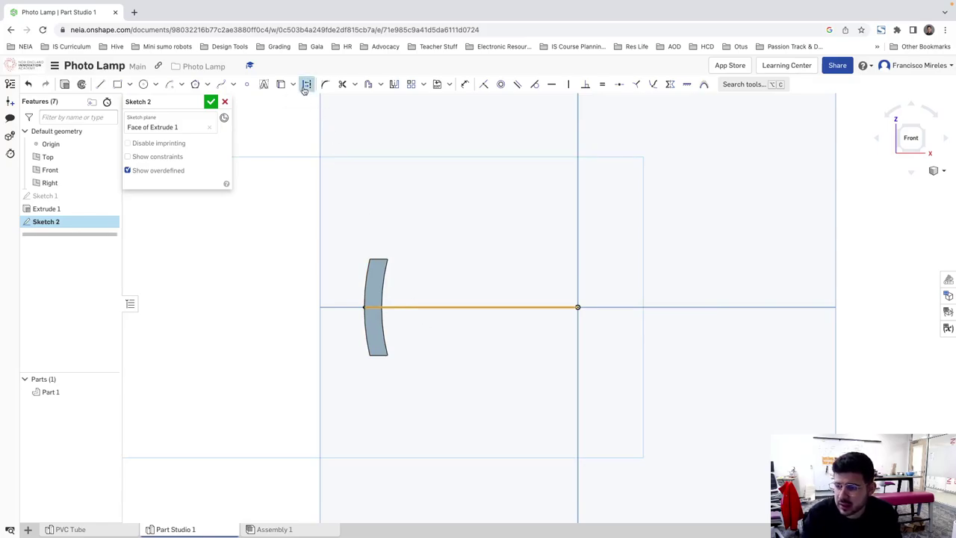
click(411, 275)
scroll(363, 287, down, 1)
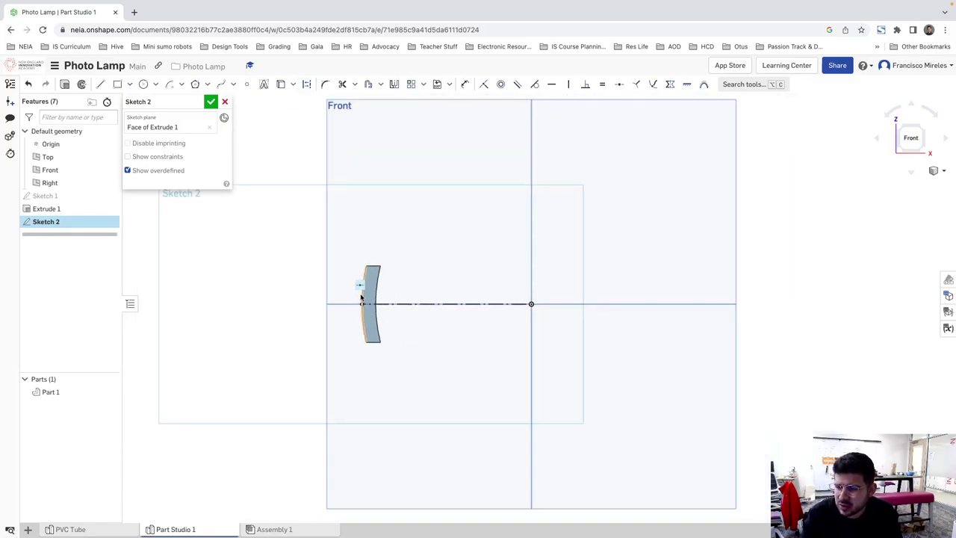
scroll(360, 296, up, 3)
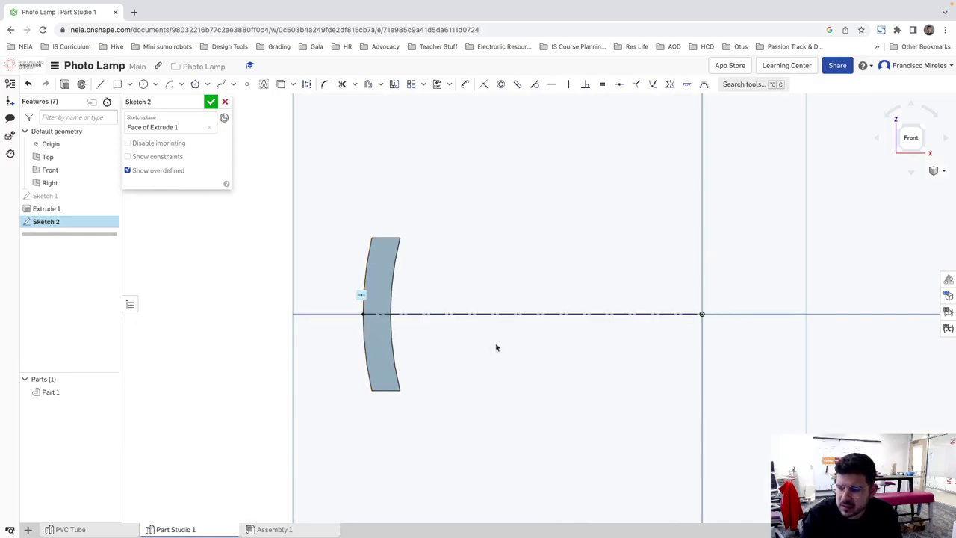
click(117, 84)
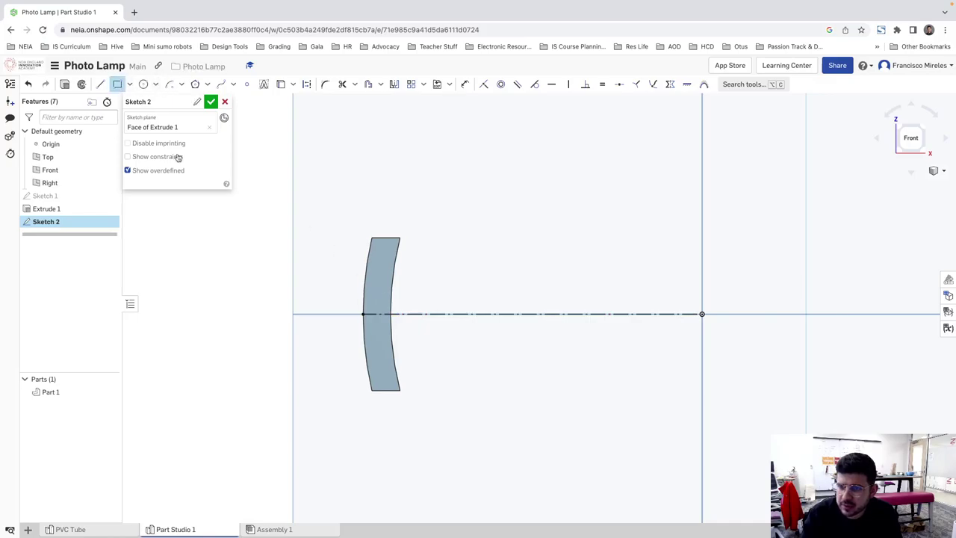
click(314, 299)
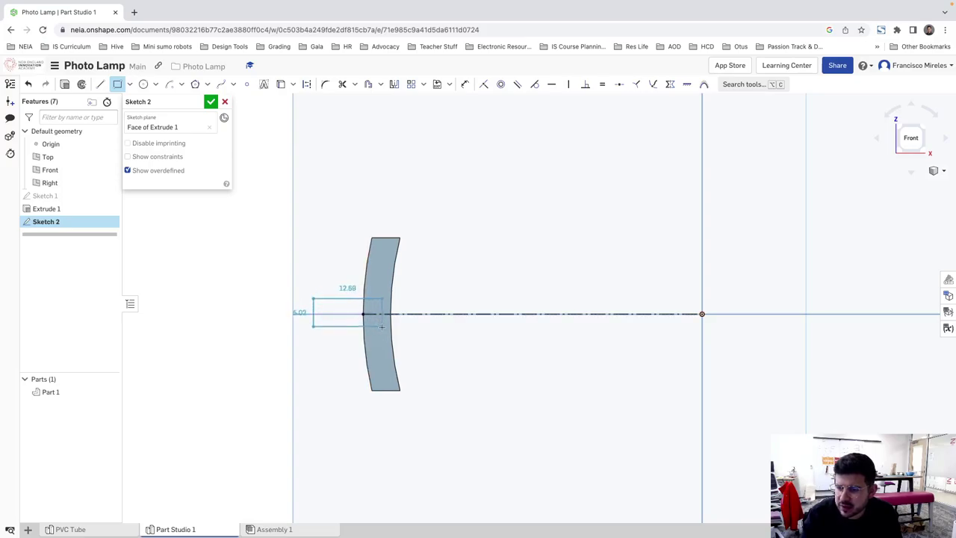
click(381, 329)
key(Escape)
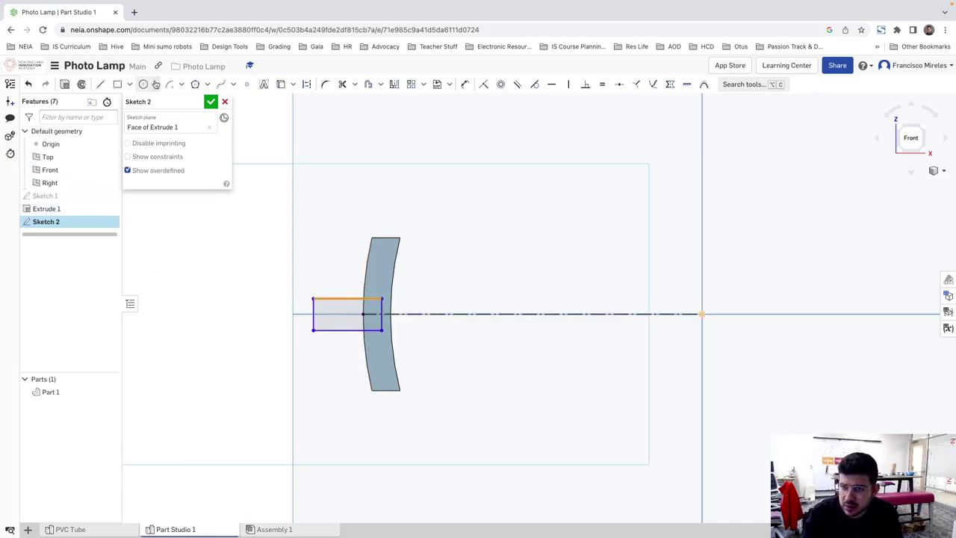
click(100, 84)
click(314, 298)
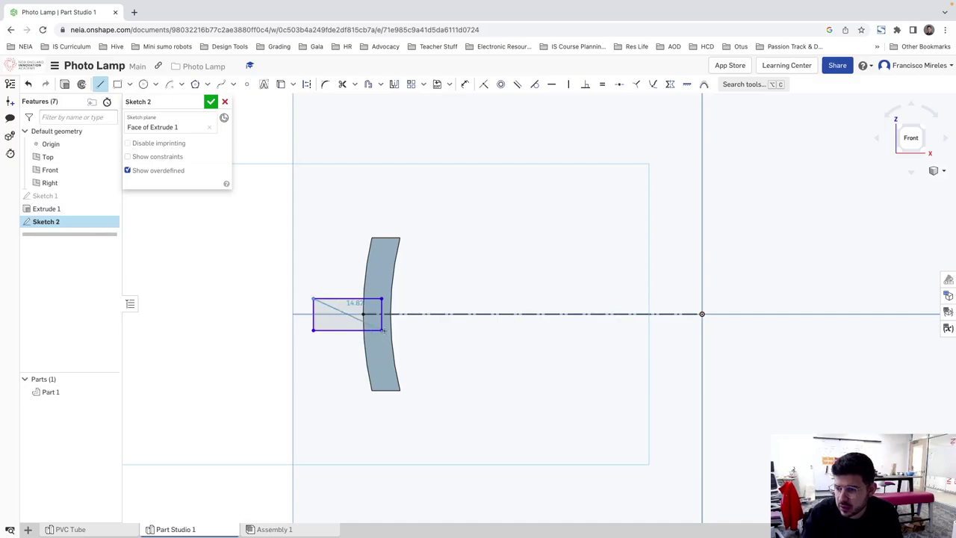
click(382, 329)
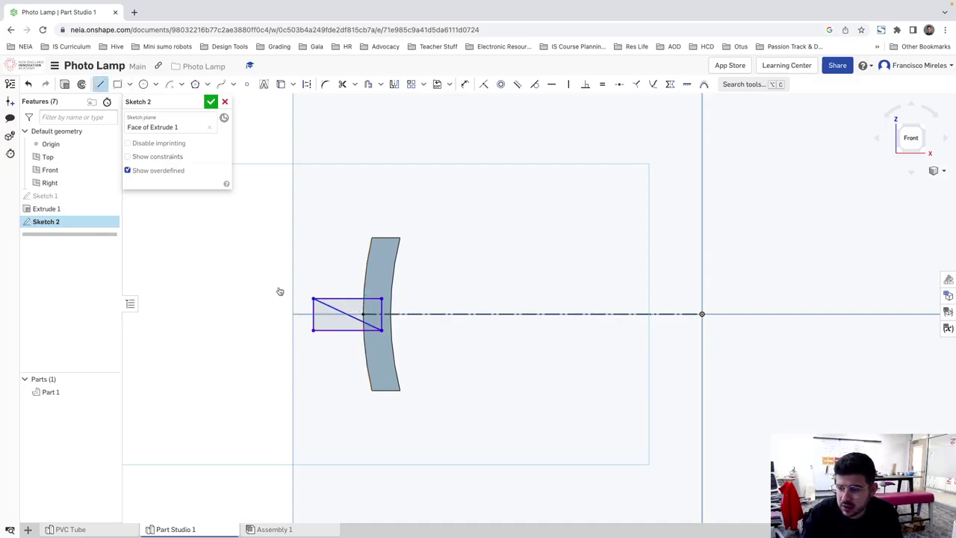
key(Escape)
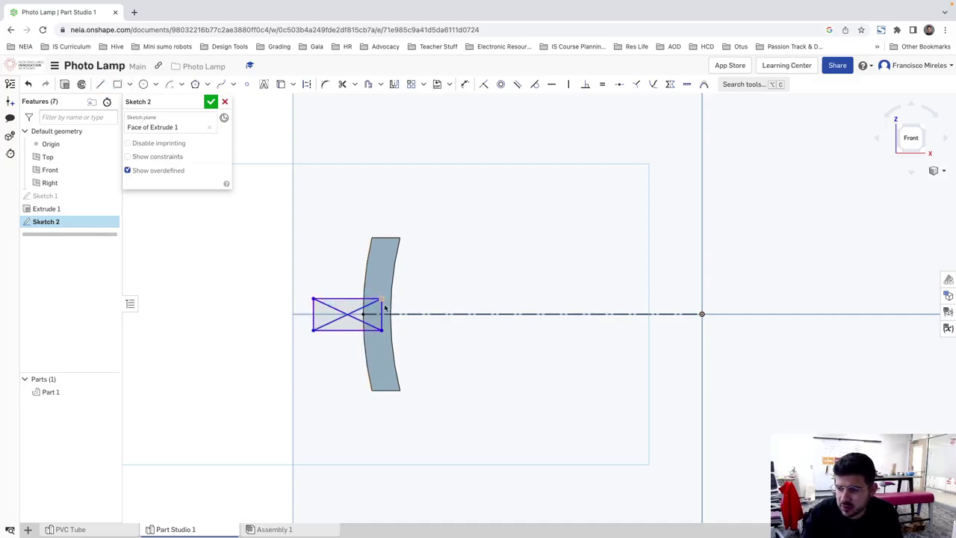
scroll(349, 321, up, 4)
key(l)
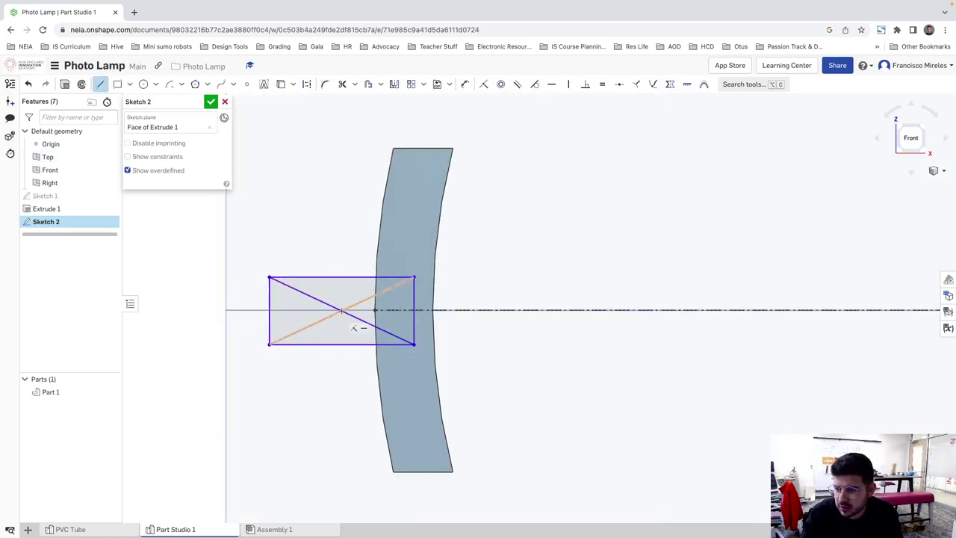
key(Escape)
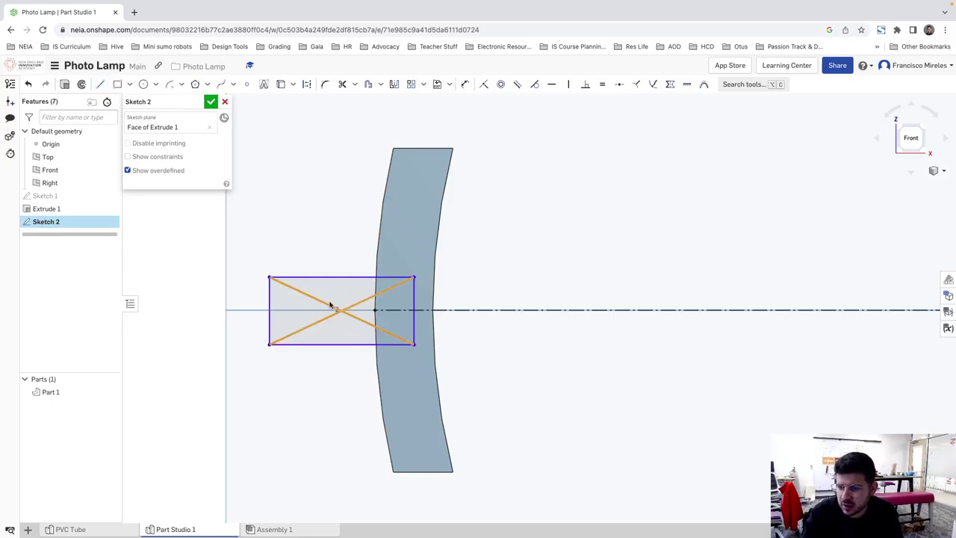
key(Delete)
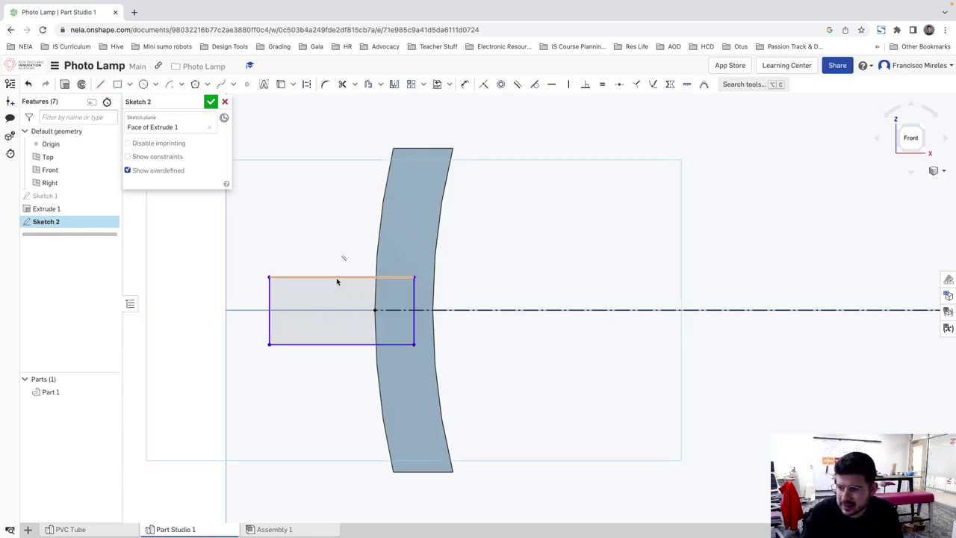
drag(319, 283, 314, 276)
mouse_move(335, 346)
mouse_down()
mouse_move(335, 312)
mouse_move(333, 354)
mouse_move(329, 346)
mouse_up()
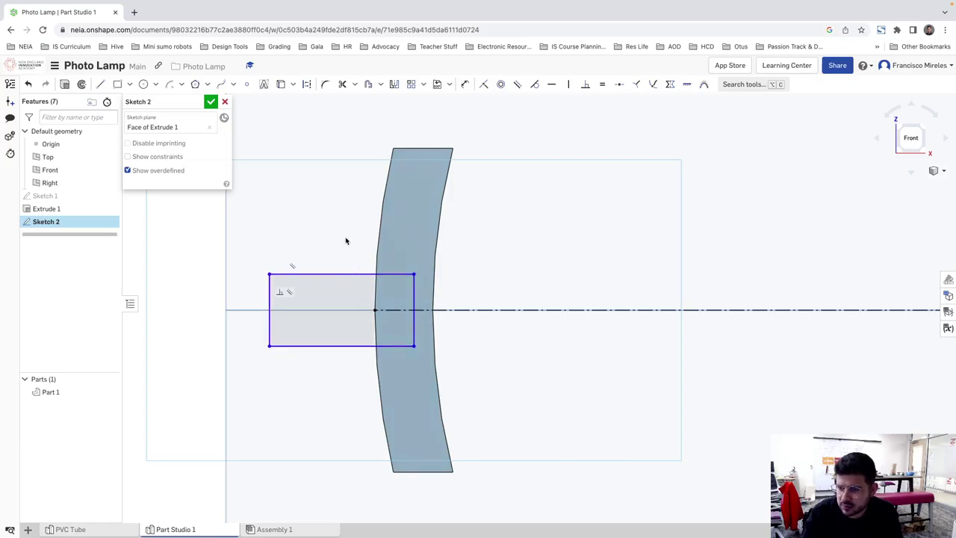
click(117, 84)
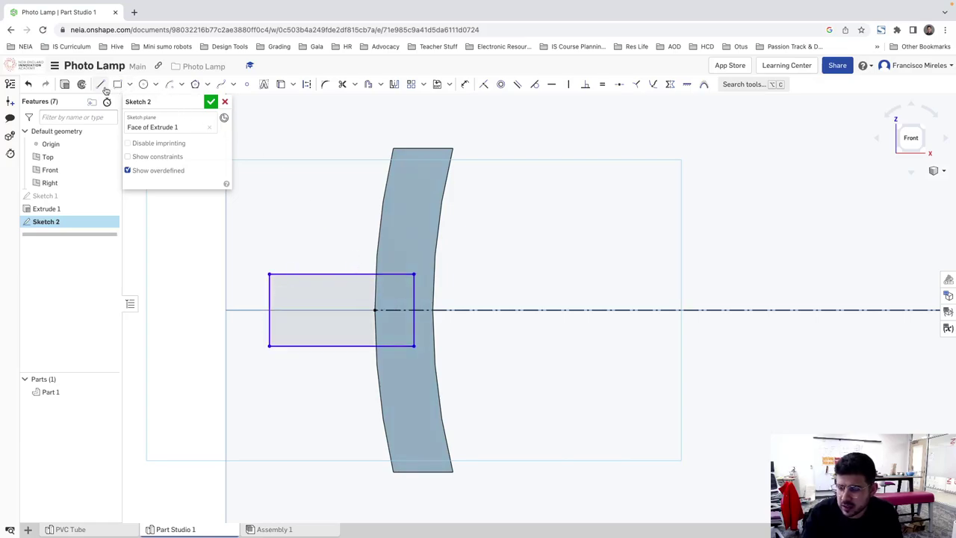
click(235, 257)
key(Escape)
key(ctrl+a)
key(Delete)
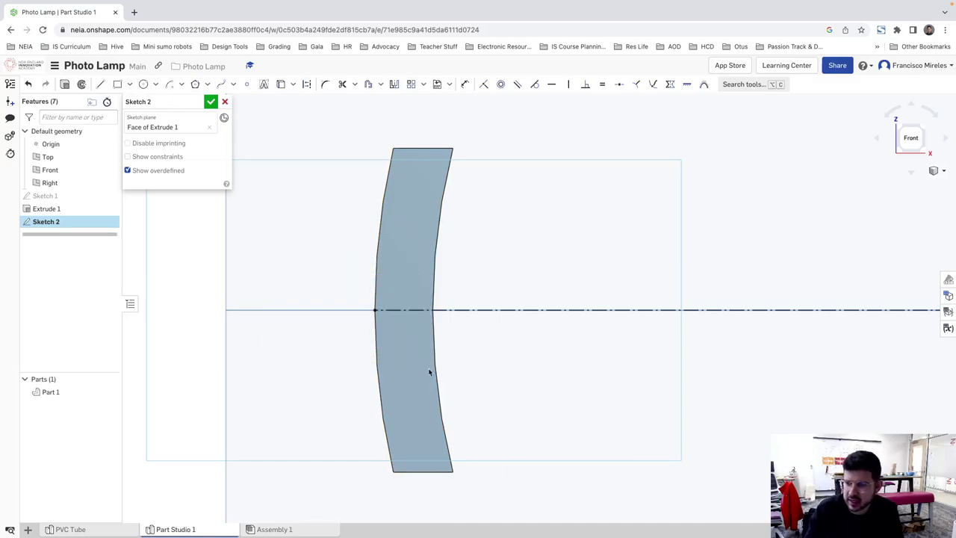
click(129, 84)
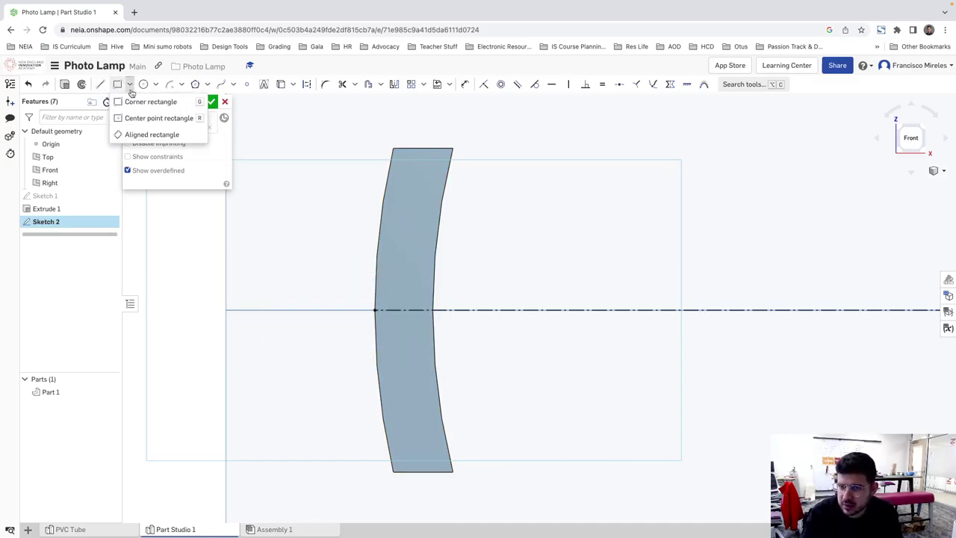
click(135, 121)
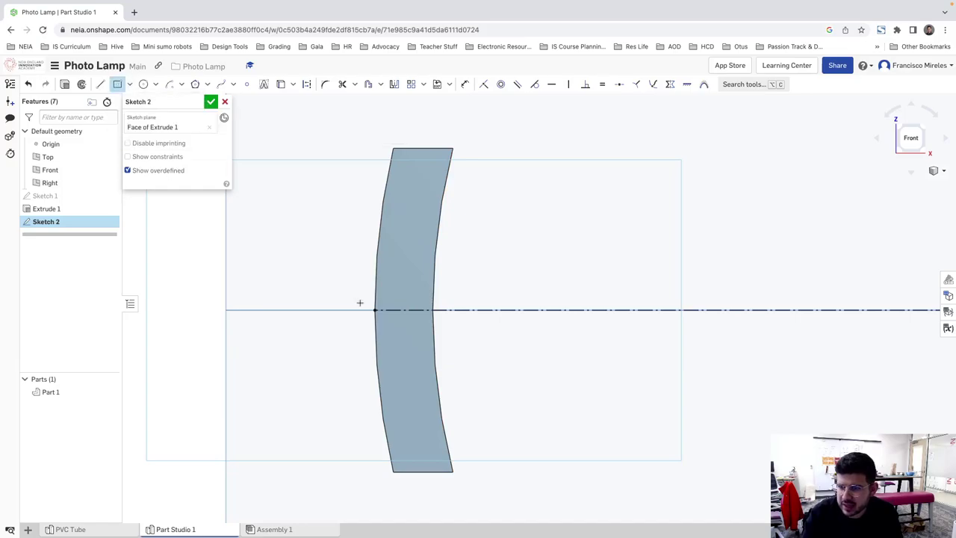
click(374, 309)
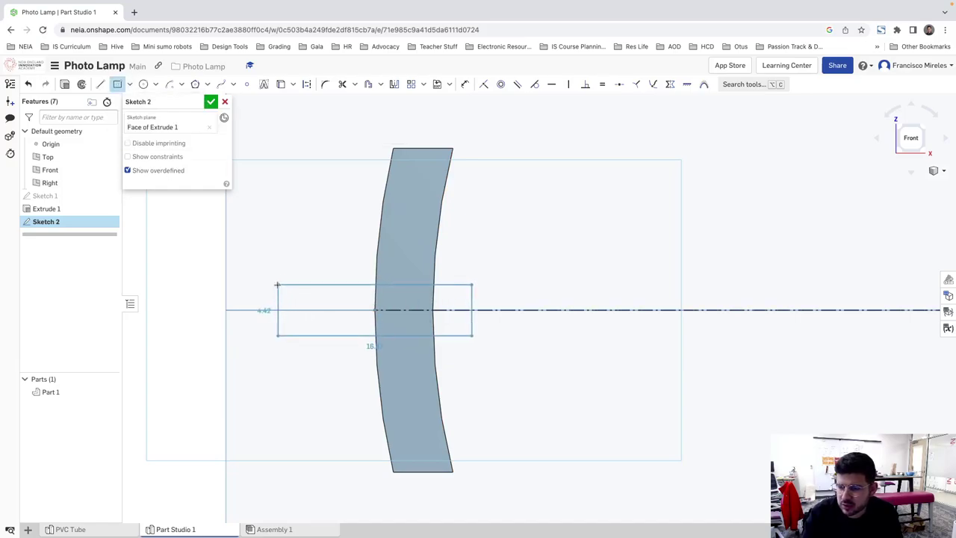
key(Escape)
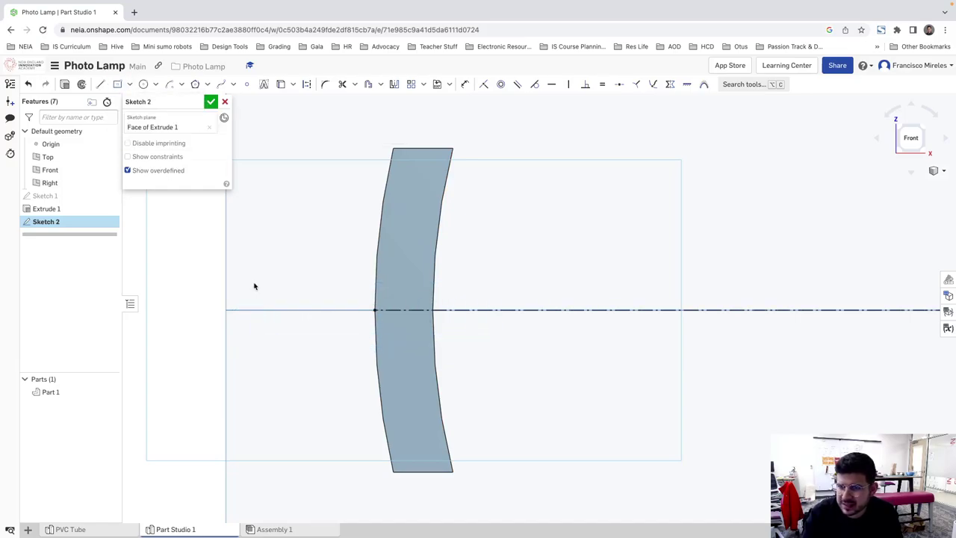
click(130, 86)
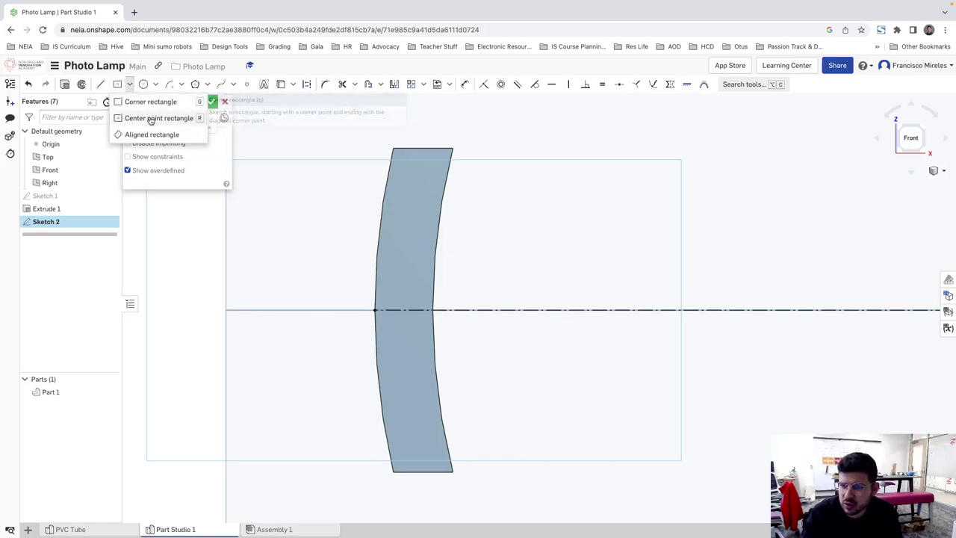
Step: Draw a narrow three-line outline above the axis into the block and make it construction geometry
click(103, 86)
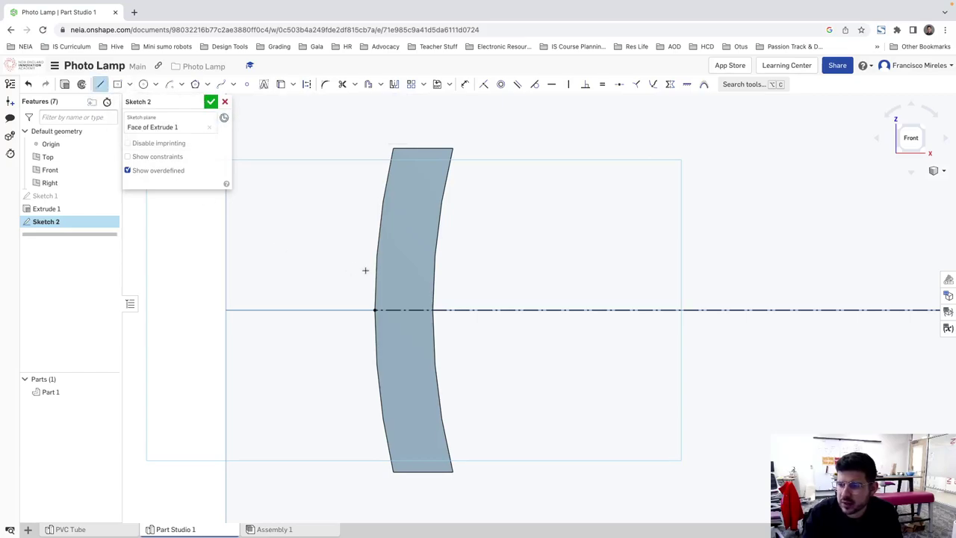
click(375, 309)
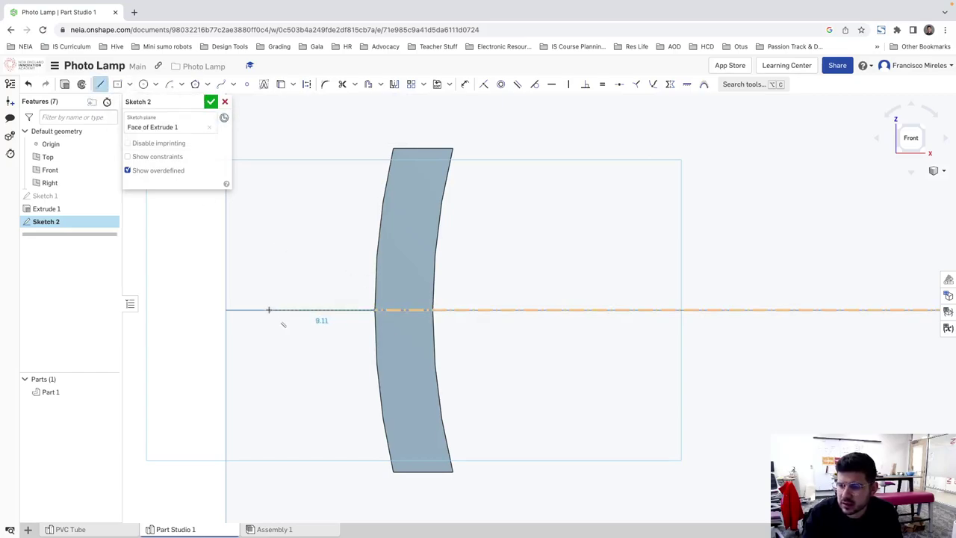
click(268, 309)
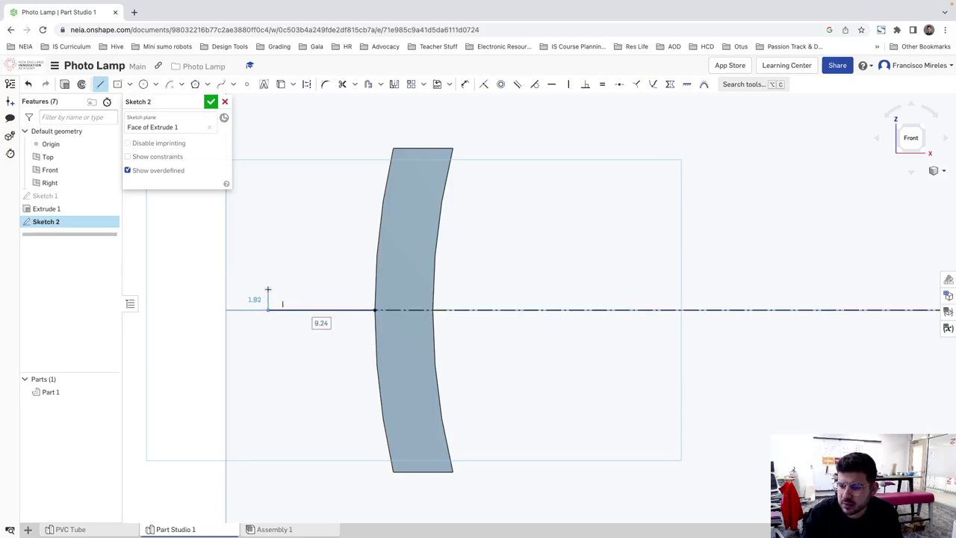
click(268, 288)
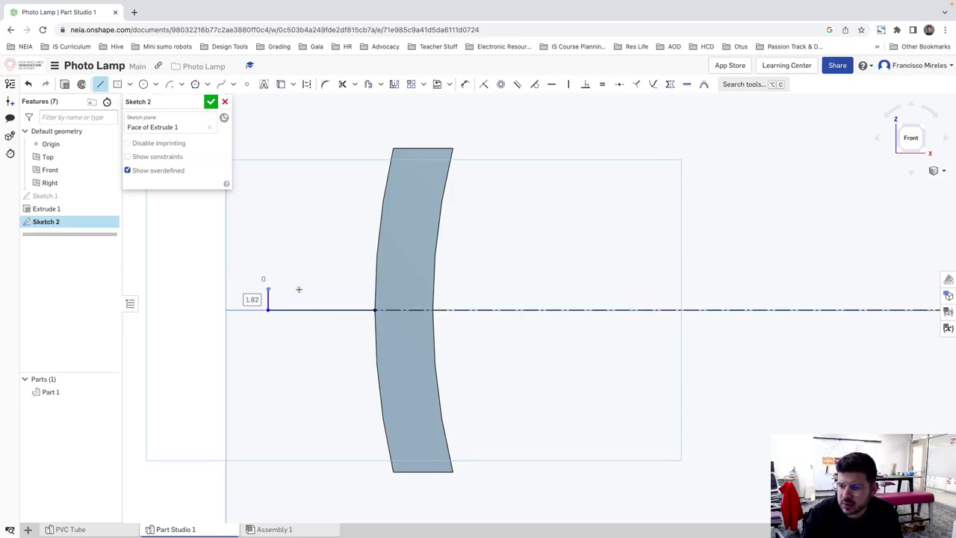
click(388, 289)
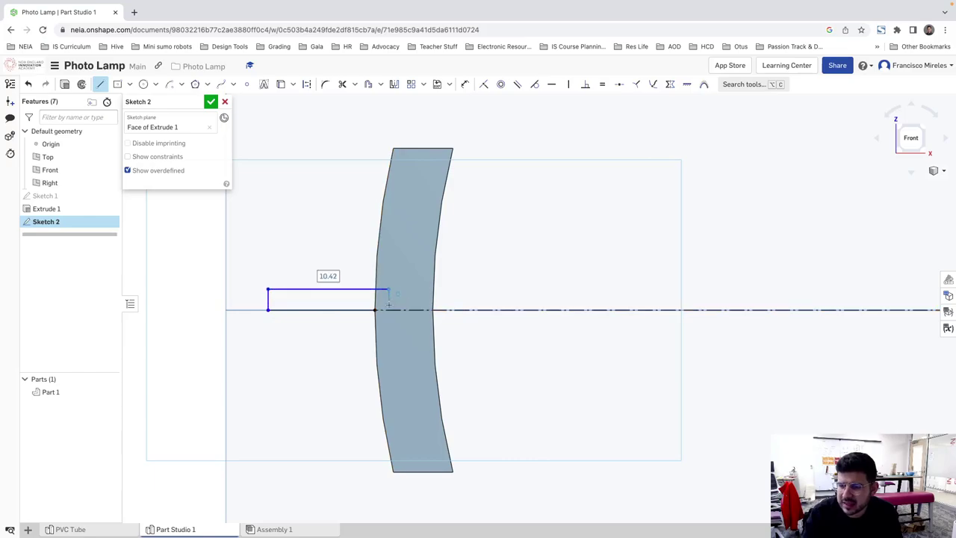
click(388, 309)
key(Escape)
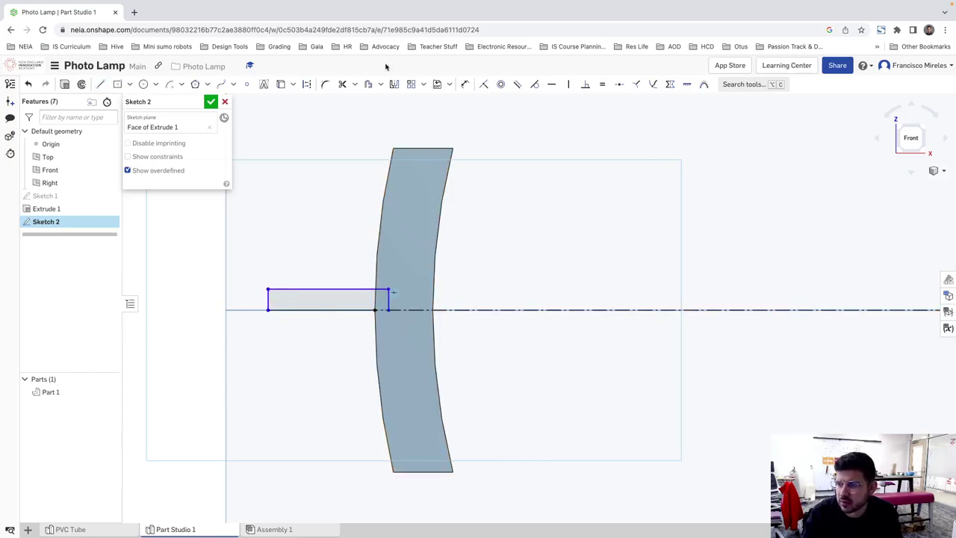
drag(236, 274, 407, 345)
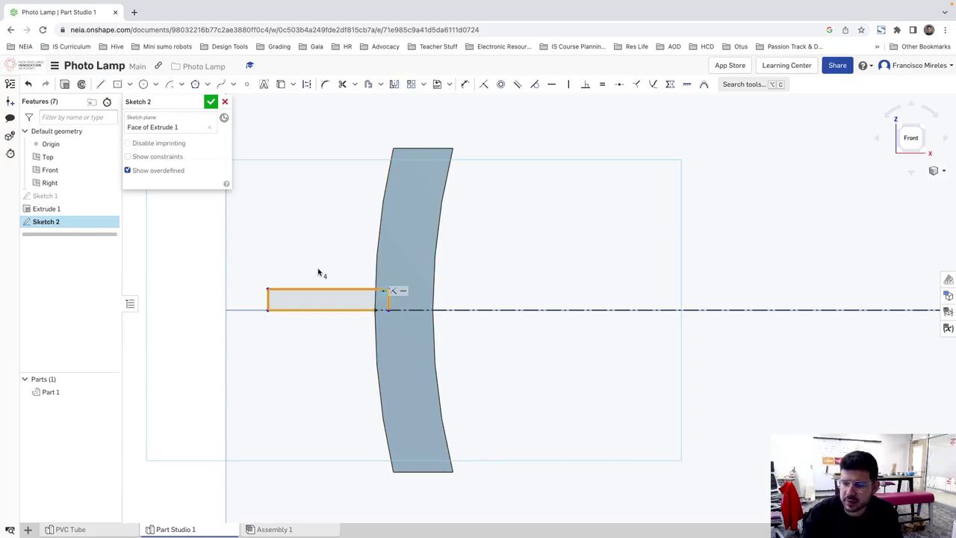
click(306, 84)
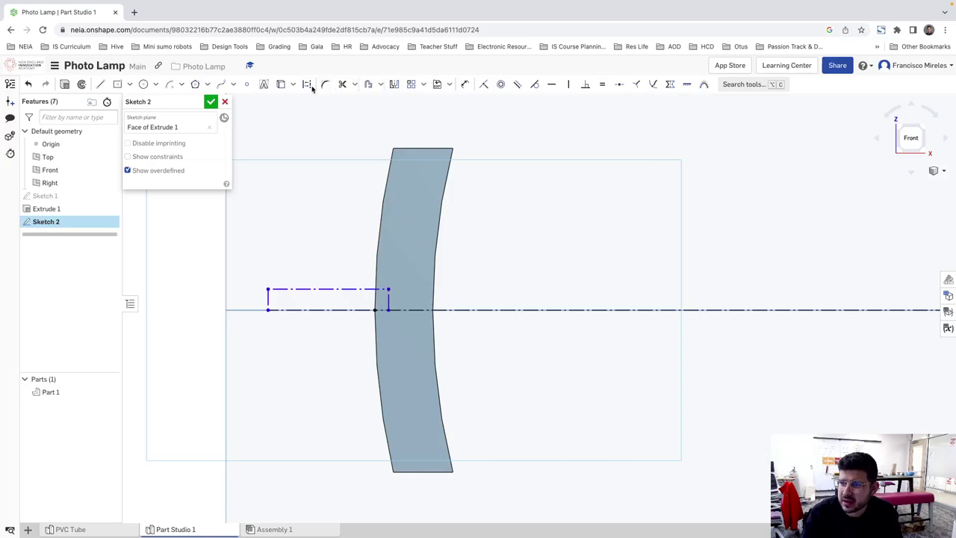
Step: Dimension the construction outline's top line 2 mm from the centre axis
click(464, 83)
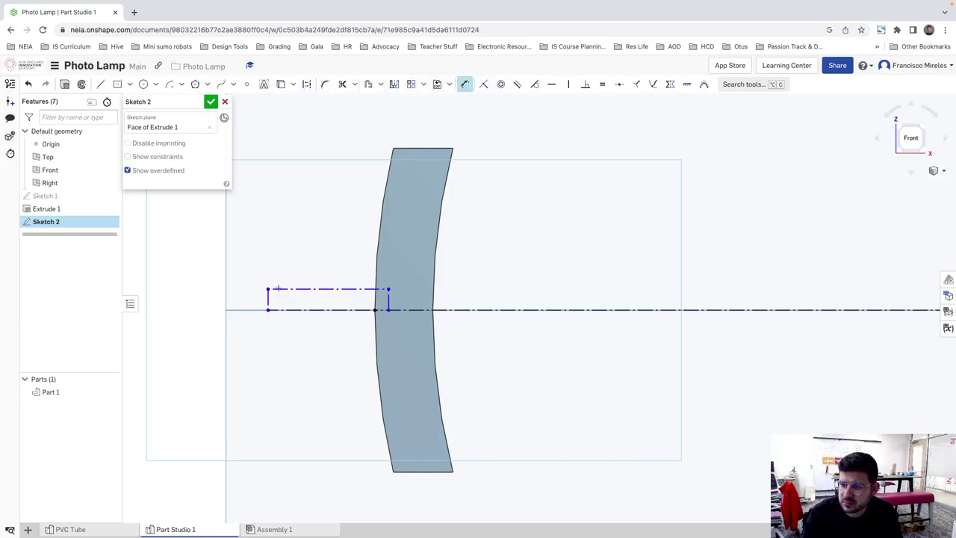
click(281, 288)
click(277, 309)
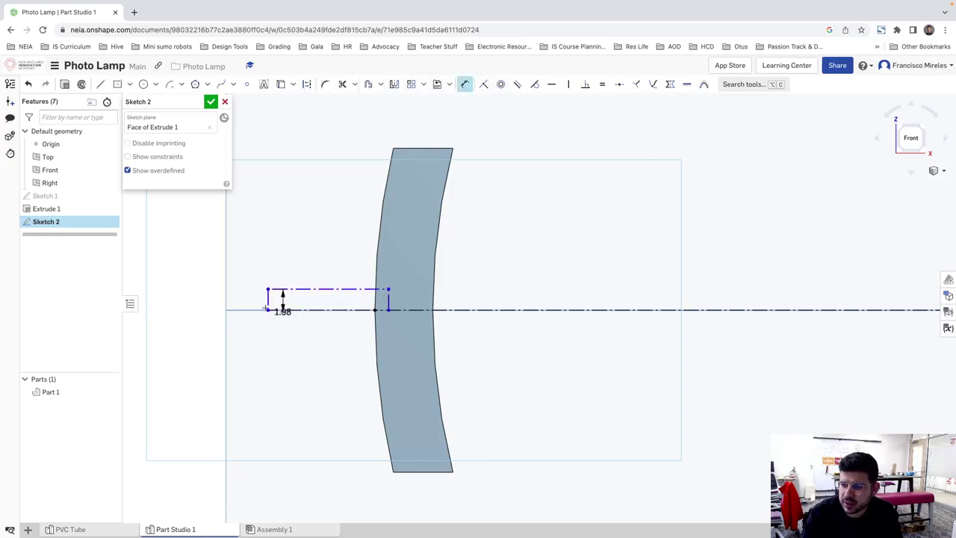
click(260, 262)
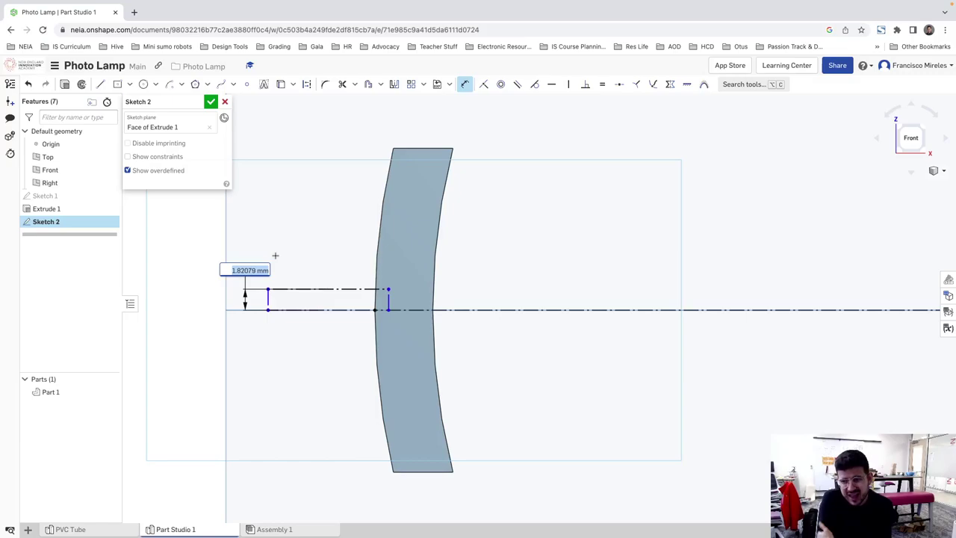
text(2)
key(Return)
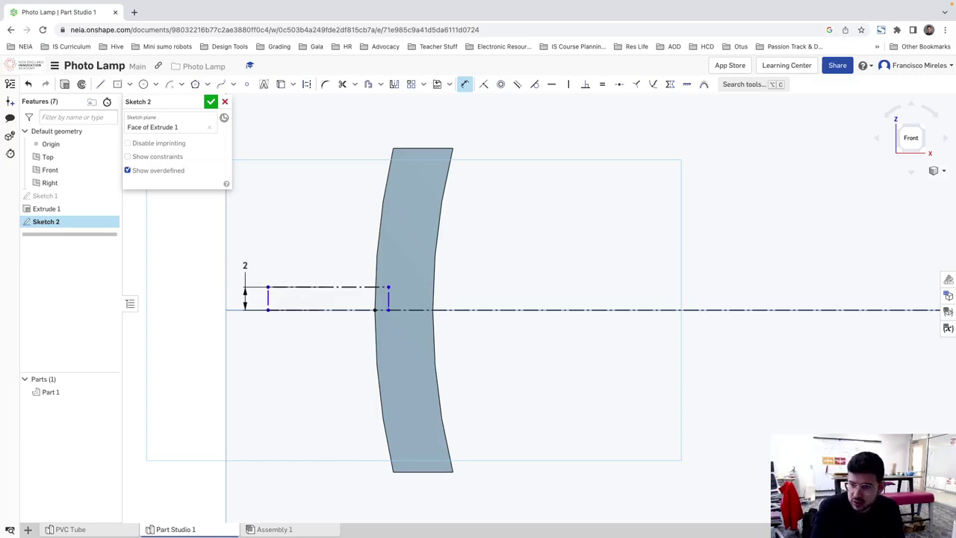
key(Escape)
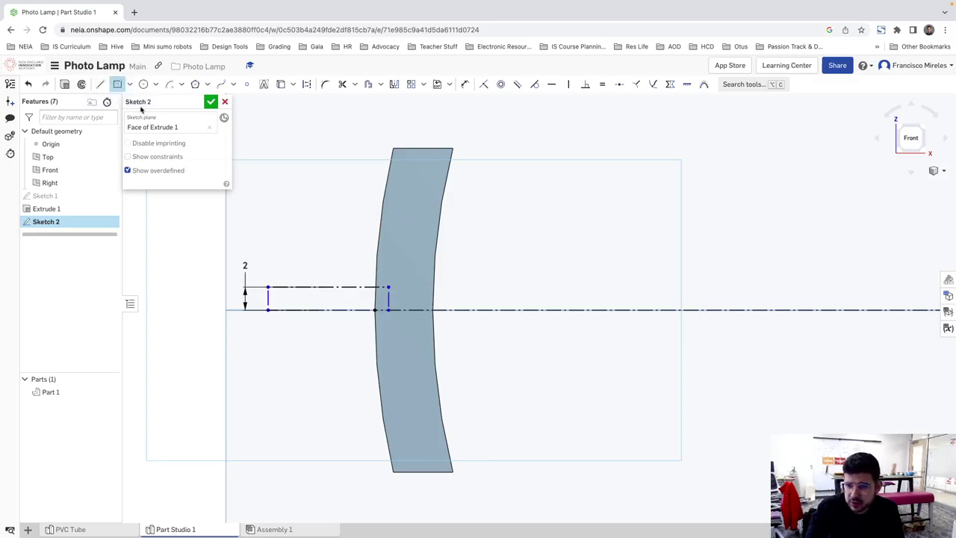
Step: Draw a corner rectangle from left of the plate into the plate
click(129, 87)
click(150, 102)
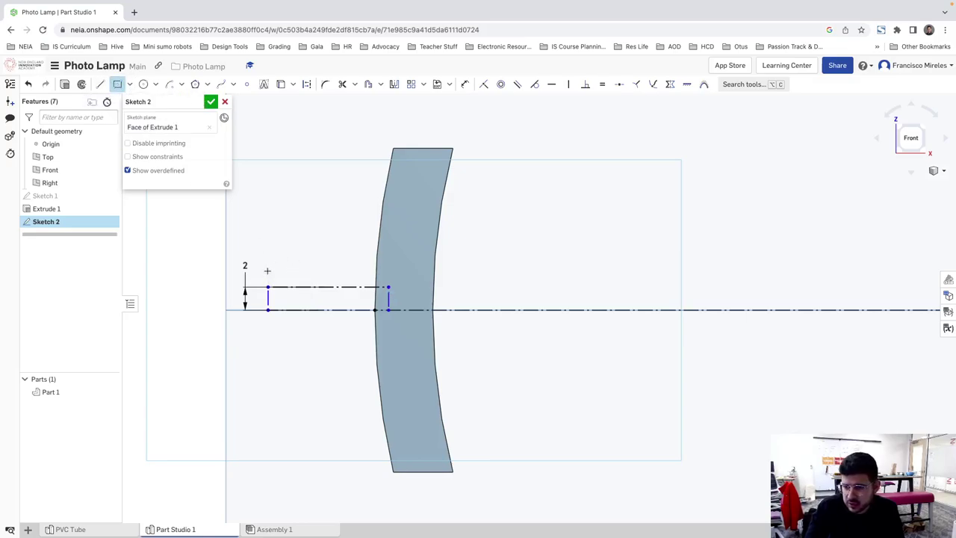
click(267, 270)
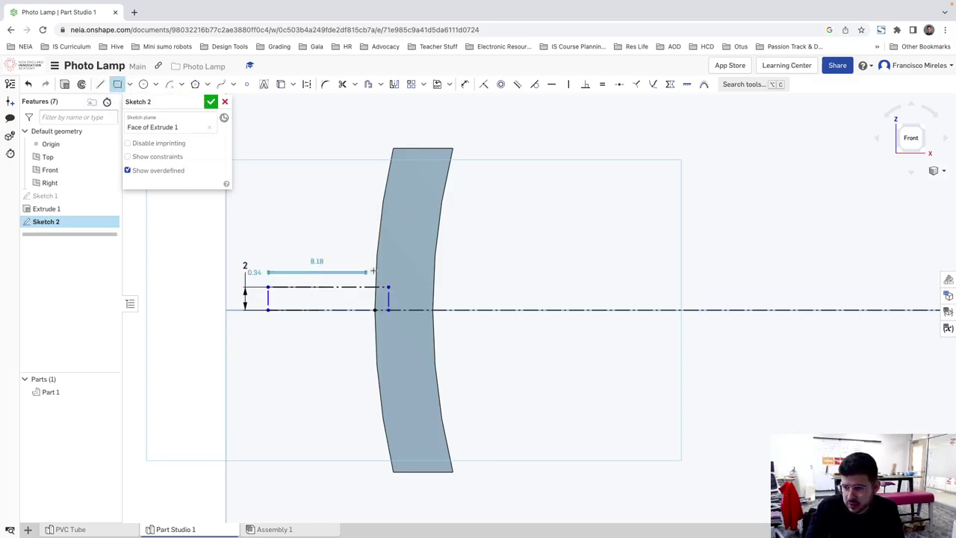
click(405, 239)
key(Escape)
Step: Make the rectangle's bottom edge coincident with the dashed construction line
drag(304, 274, 306, 281)
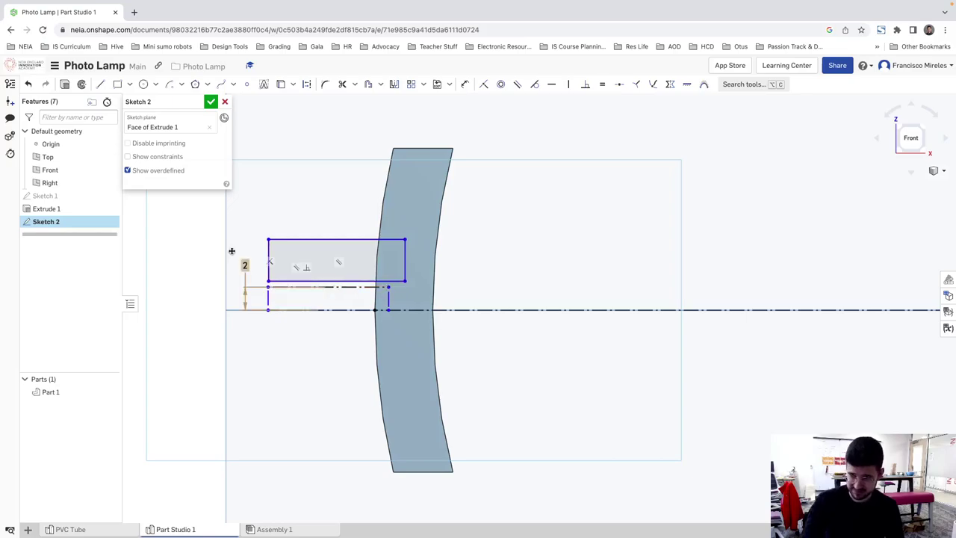
click(309, 290)
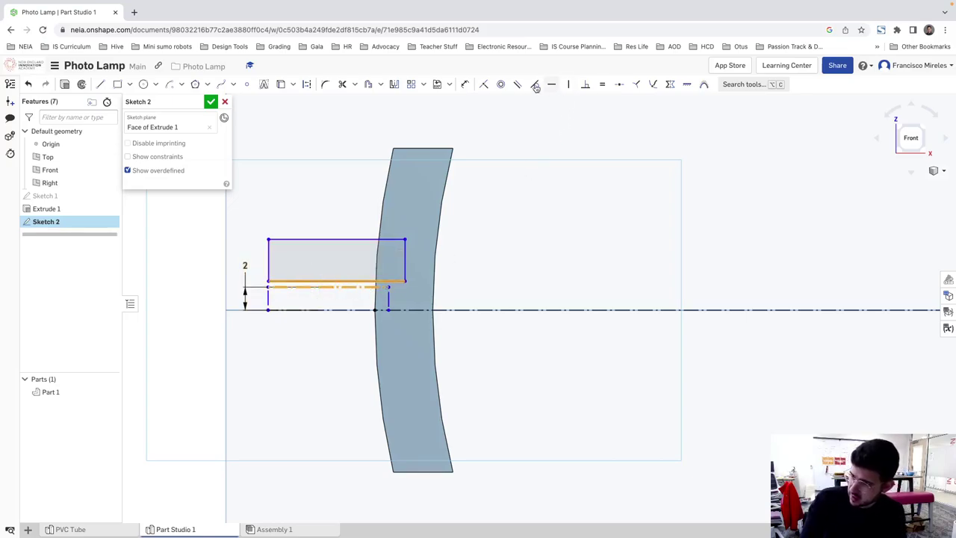
click(484, 84)
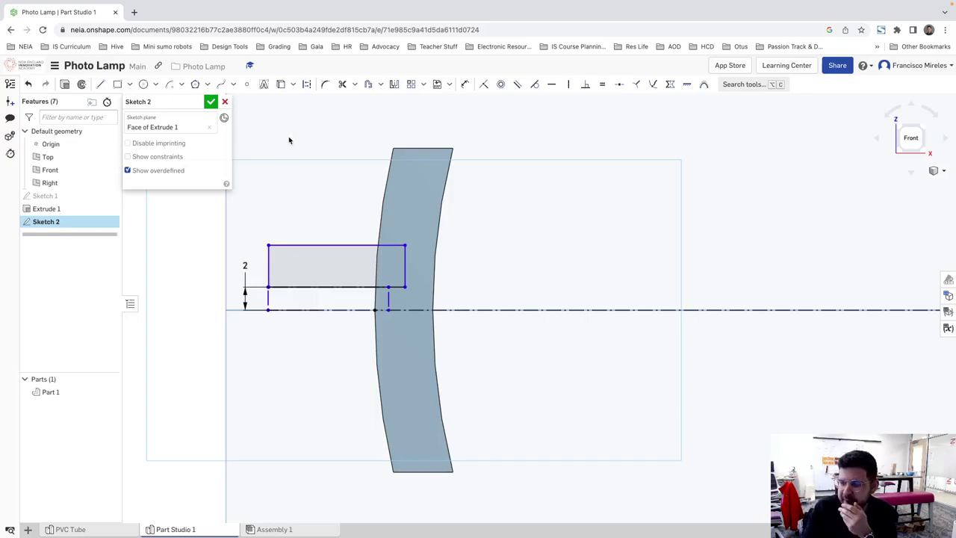
click(463, 87)
click(329, 245)
Step: Set the rectangle's height dimension to 2 mm
click(299, 286)
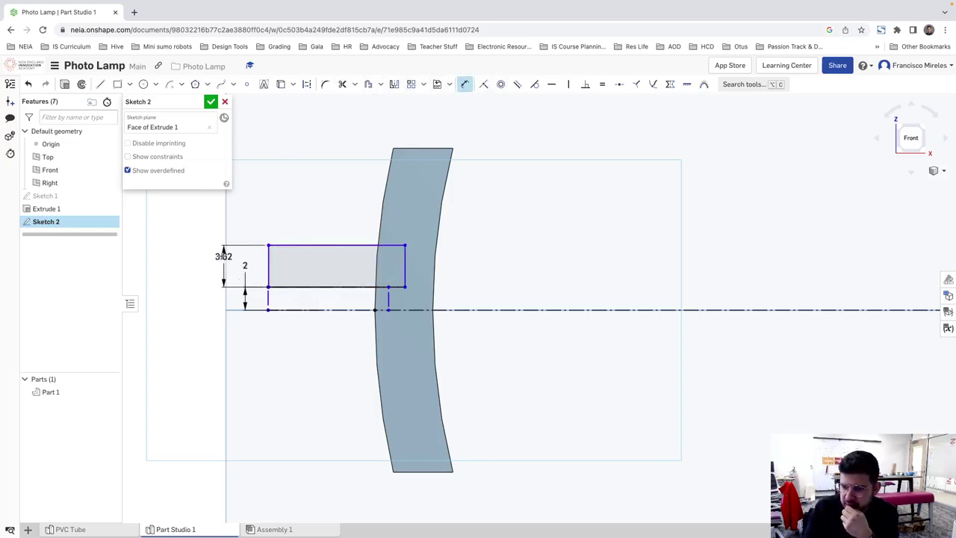
click(217, 265)
text(2)
key(Return)
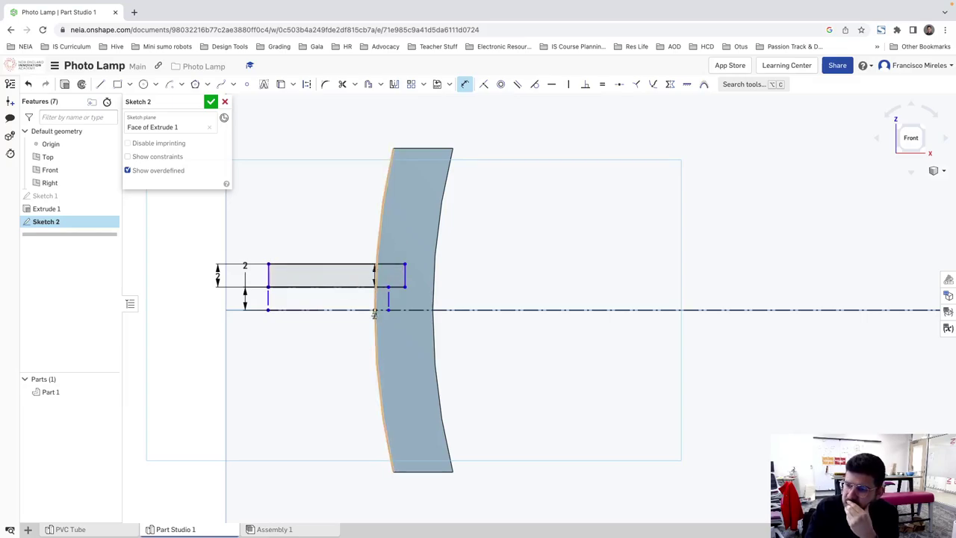
Step: Add a 12 mm length dimension from the plate edge point to the rectangle
click(375, 312)
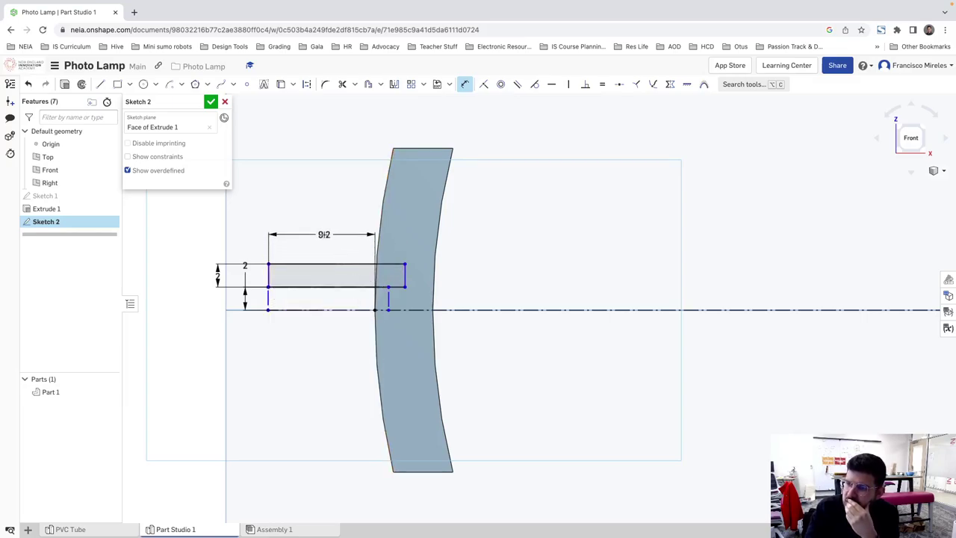
click(332, 236)
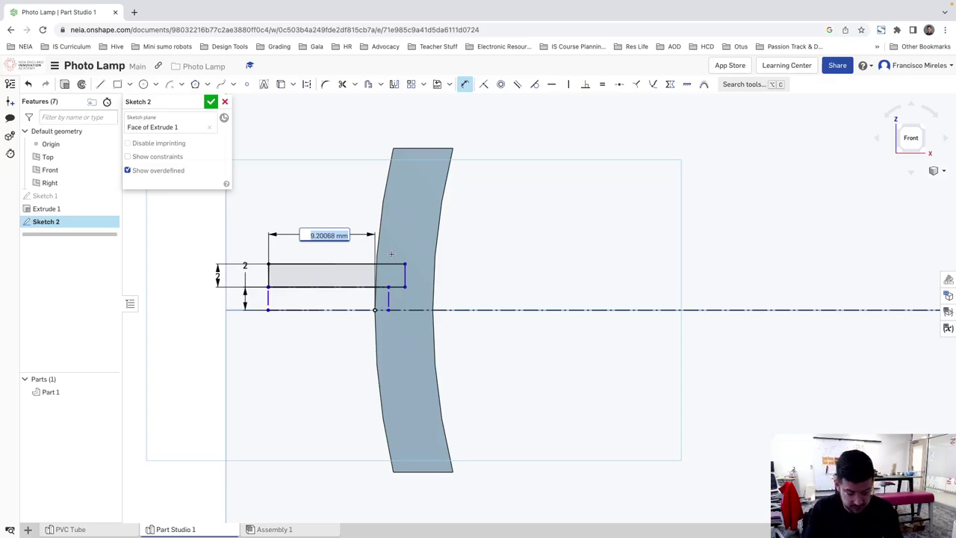
text(12)
key(Return)
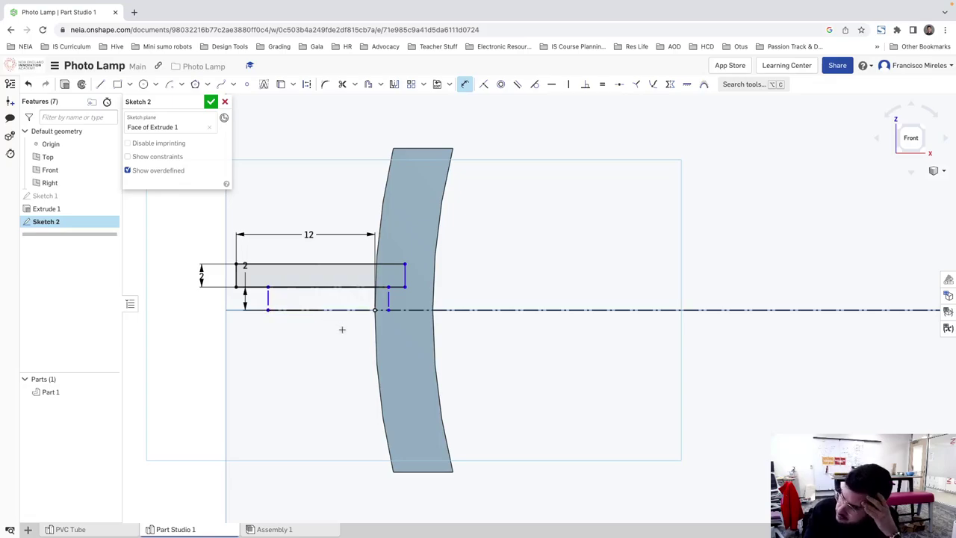
Step: Delete the short leftover vertical line and slide the construction line's end along the axis
click(268, 299)
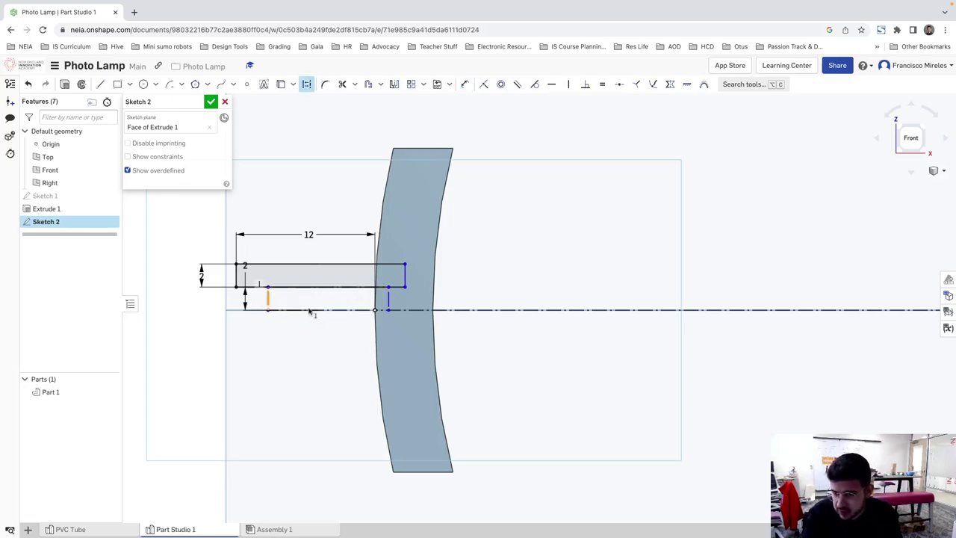
key(Delete)
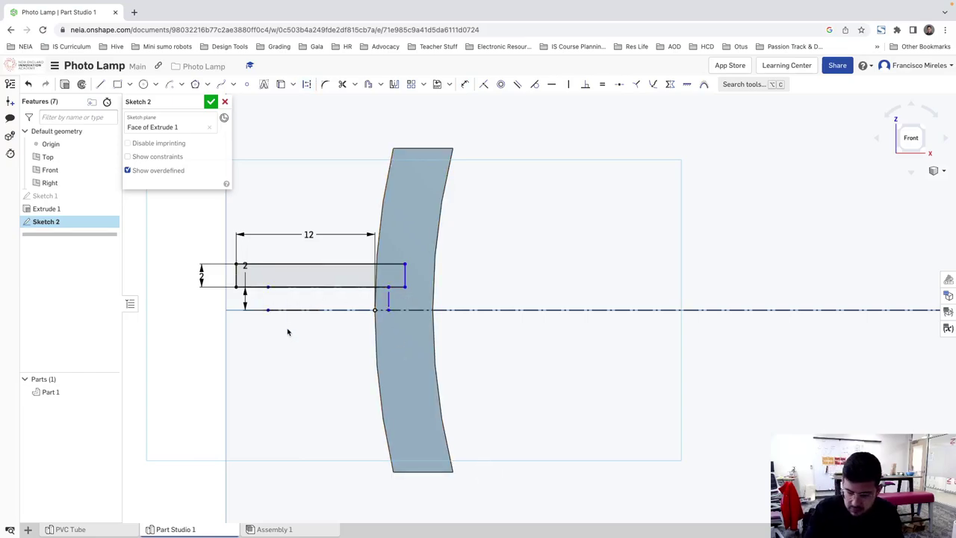
mouse_move(268, 313)
mouse_down()
mouse_move(371, 313)
mouse_move(333, 318)
mouse_up()
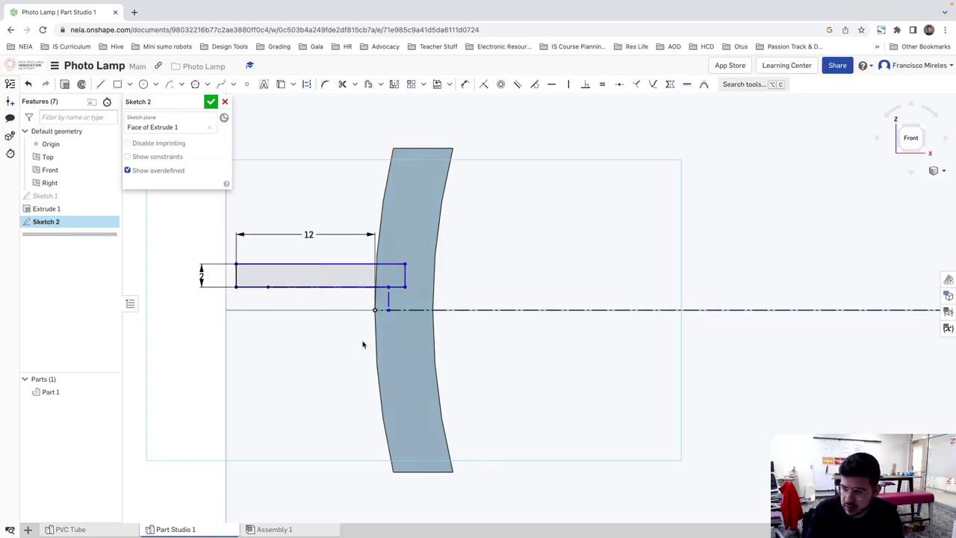
Step: Delete the remaining construction line together with its 2 mm dimension
click(386, 300)
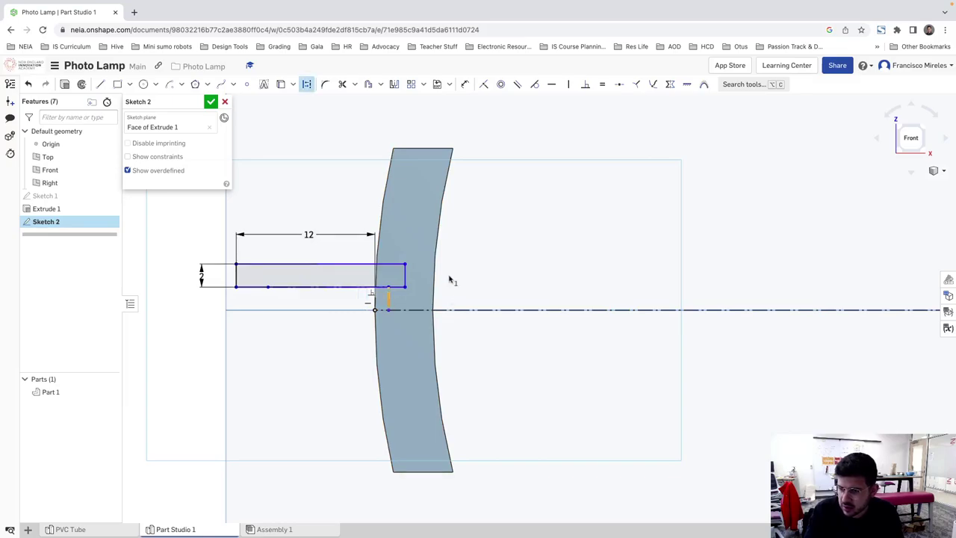
click(390, 301)
click(388, 300)
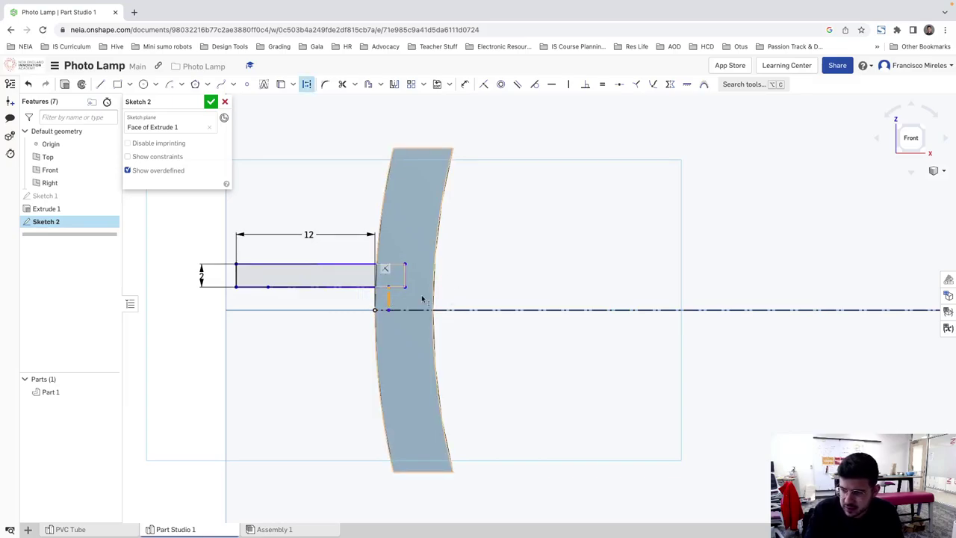
key(Escape)
mouse_move(256, 278)
mouse_down()
mouse_move(405, 299)
mouse_move(397, 301)
mouse_up()
key(Delete)
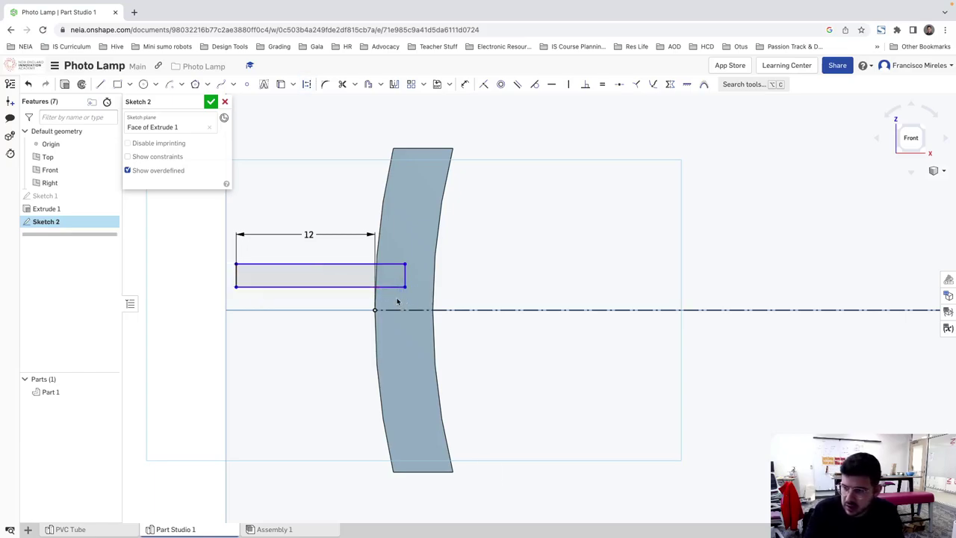
click(463, 83)
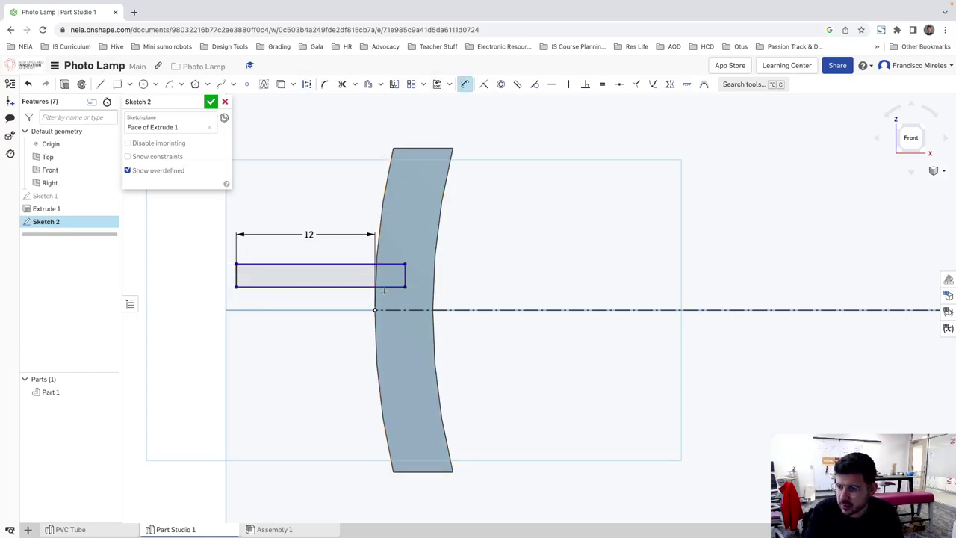
Step: Dimension the rectangle's bottom edge 2 mm above the centre axis
click(389, 286)
click(389, 309)
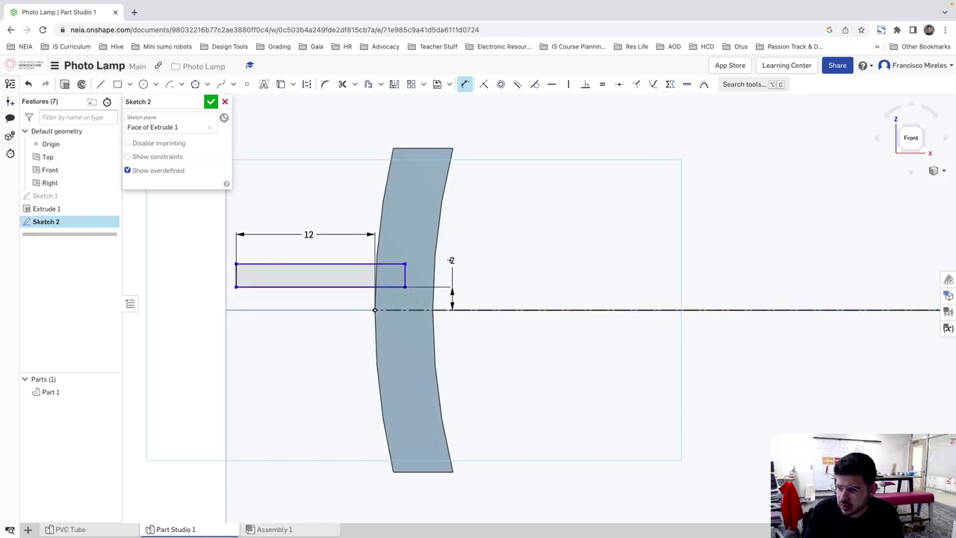
click(452, 261)
key(Return)
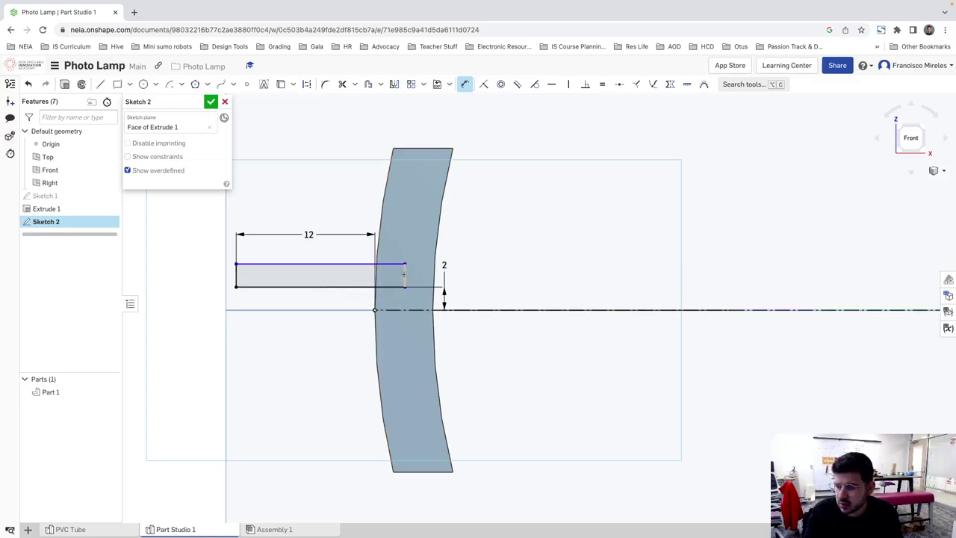
key(Escape)
key(ctrl+z)
mouse_move(324, 262)
mouse_down()
mouse_move(327, 250)
mouse_move(327, 265)
mouse_up()
key(ctrl+y)
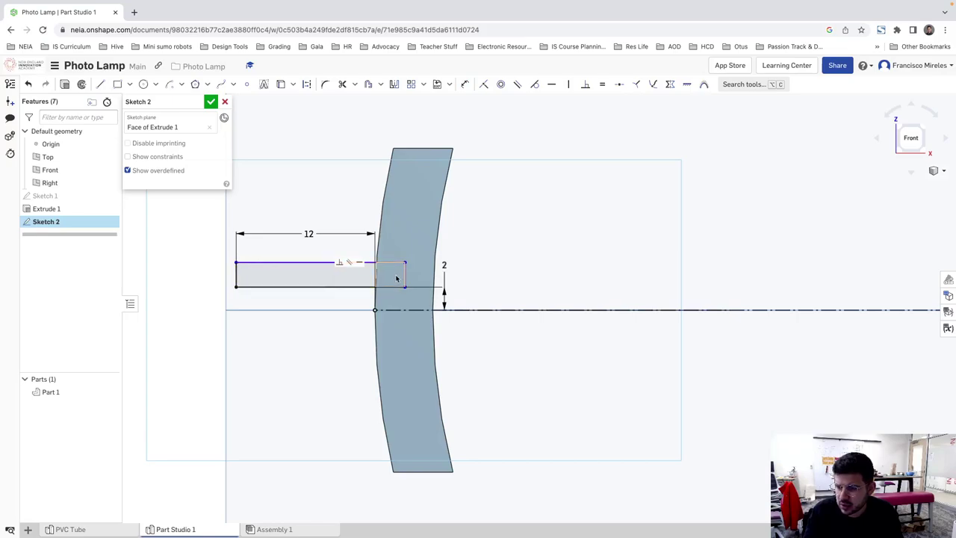
Step: Set the rectangle's height to 4 mm
click(464, 83)
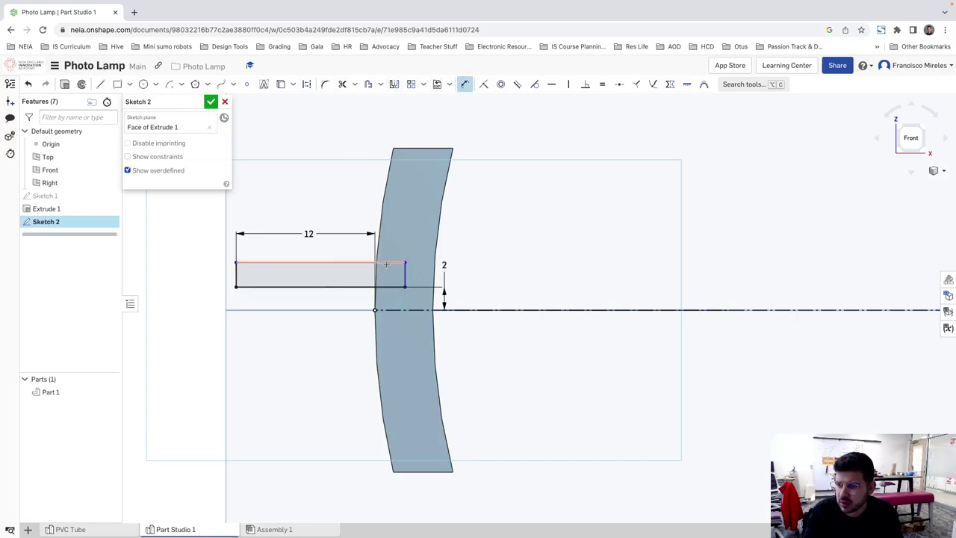
click(385, 262)
click(387, 285)
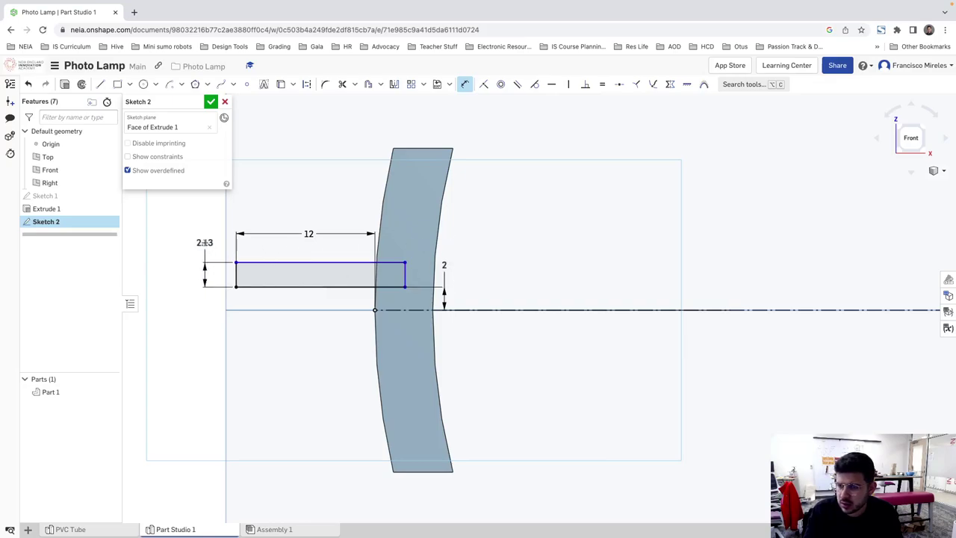
click(241, 242)
text(4)
key(Return)
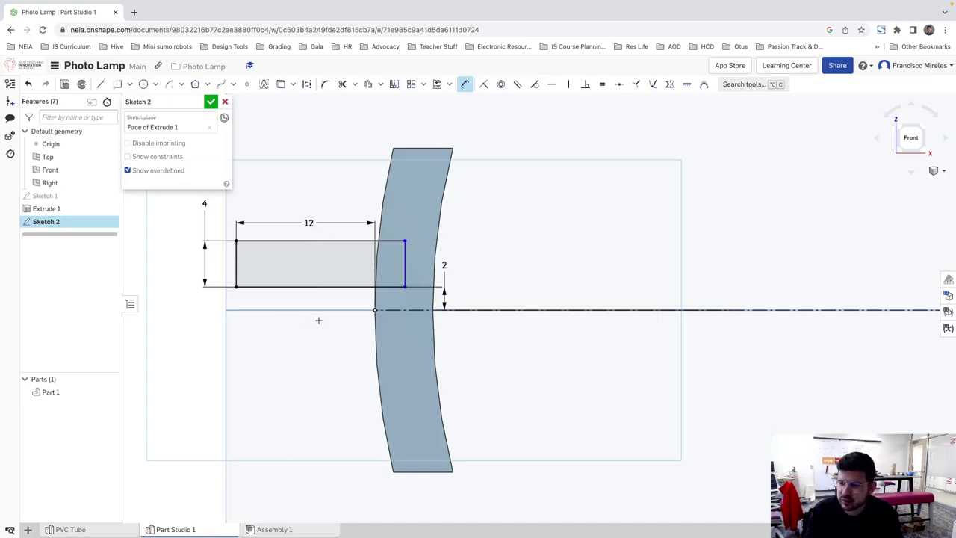
key(Escape)
Step: Dimension the rectangle's right end 2 mm inside the plate edge
click(405, 259)
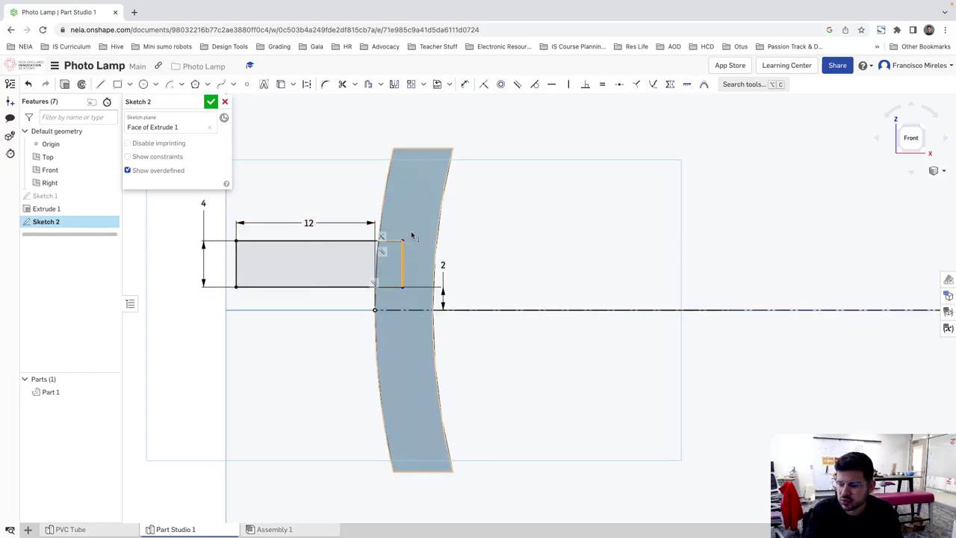
click(464, 84)
click(402, 269)
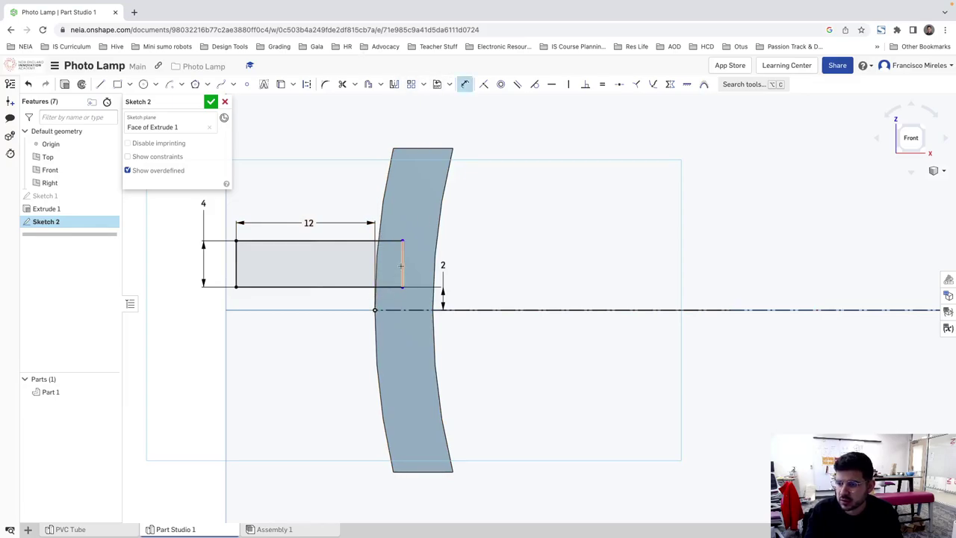
click(379, 238)
click(515, 201)
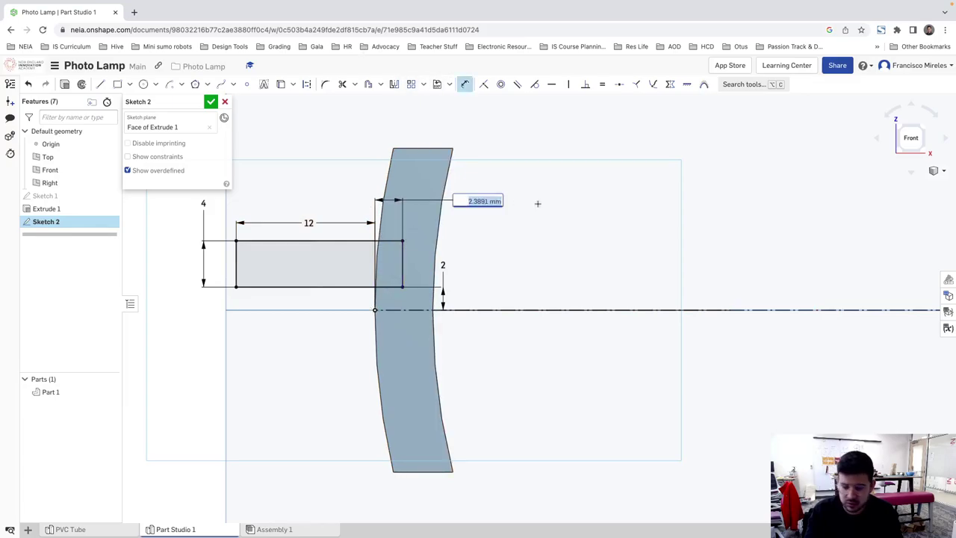
text(2)
key(Return)
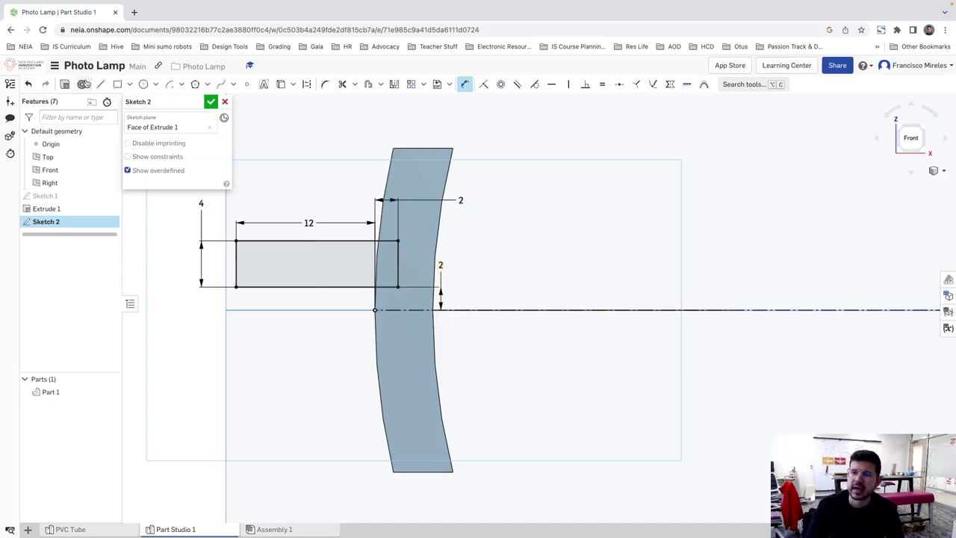
Step: Close Sketch 2 and extrude its rectangle 14 mm, merging it into Part 1 as Extrude 2
key(Return)
key(shift+e)
right_drag(567, 346, 508, 320)
scroll(561, 305, up, 5)
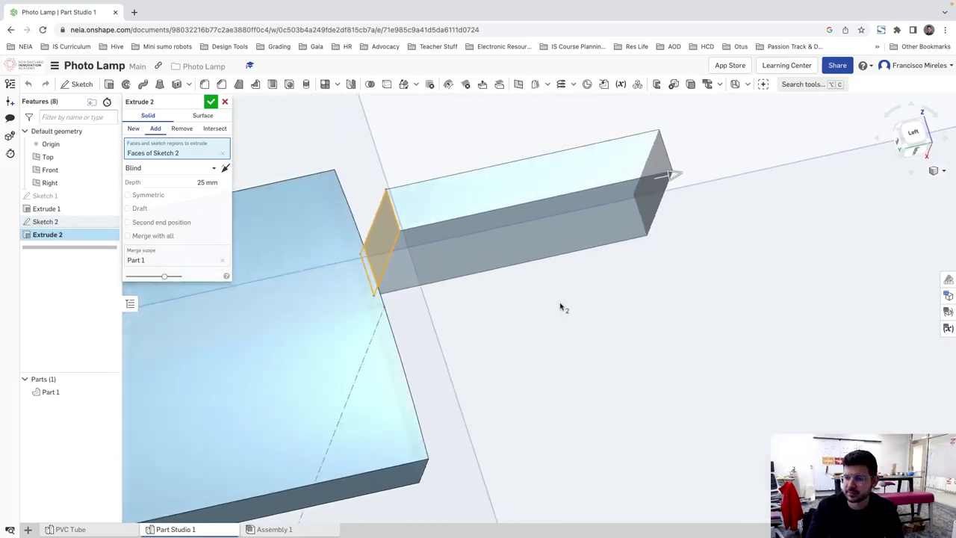
scroll(561, 295, down, 4)
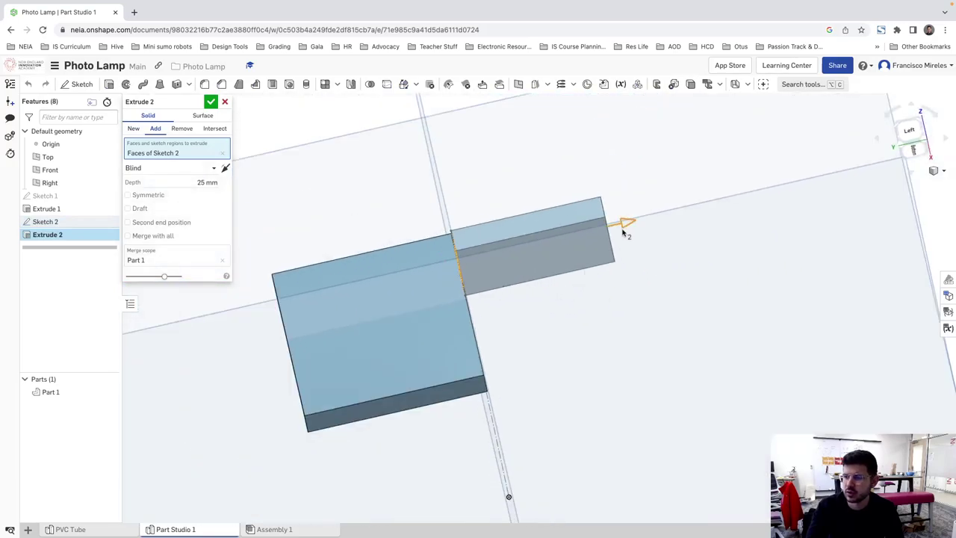
drag(624, 228, 386, 269)
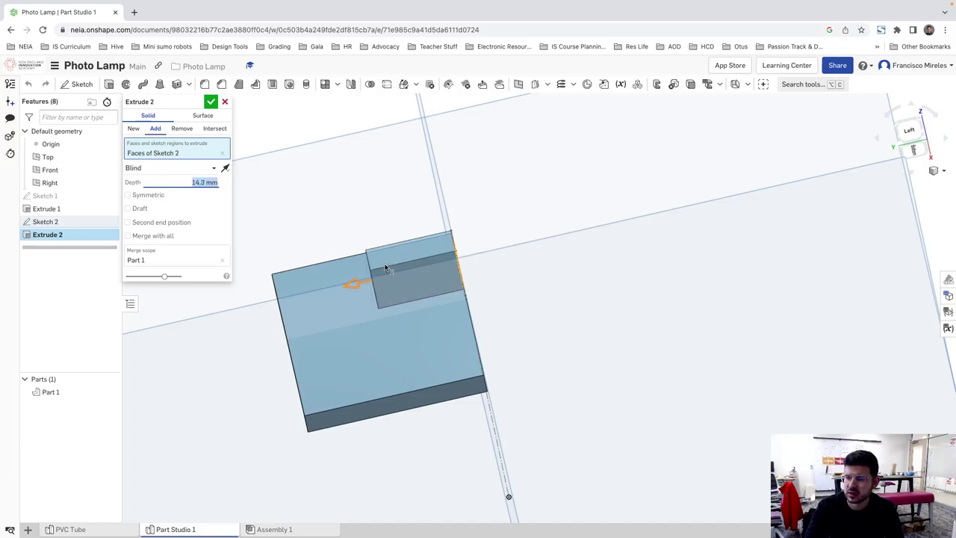
text(14)
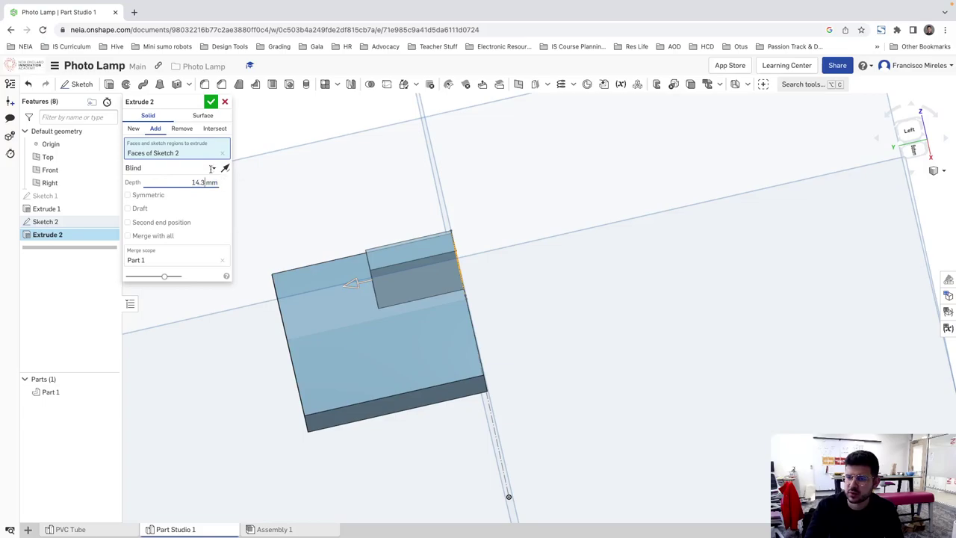
key(Return)
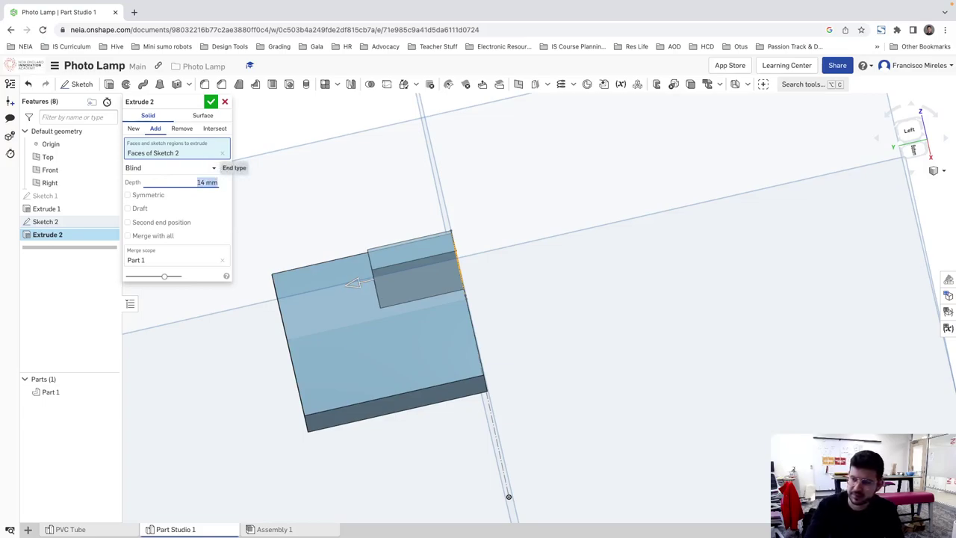
click(212, 102)
right_drag(467, 256, 522, 246)
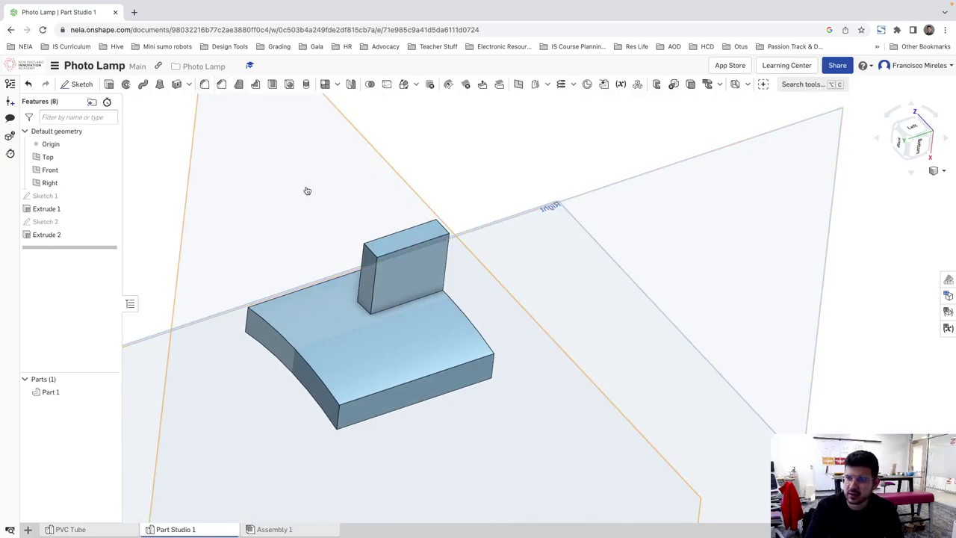
Step: Start a chamfer on the upright tab's edge, trying 5 and 7 mm distances
click(221, 84)
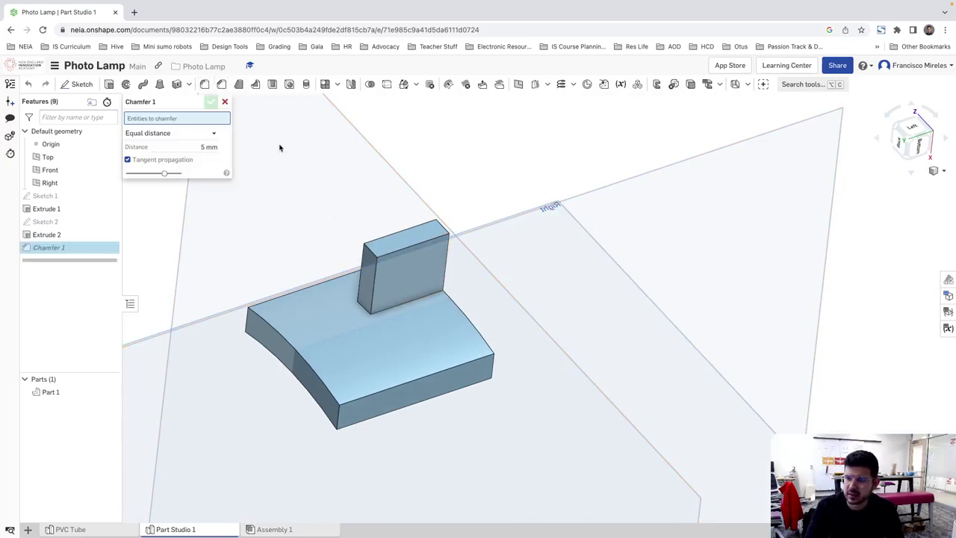
click(371, 262)
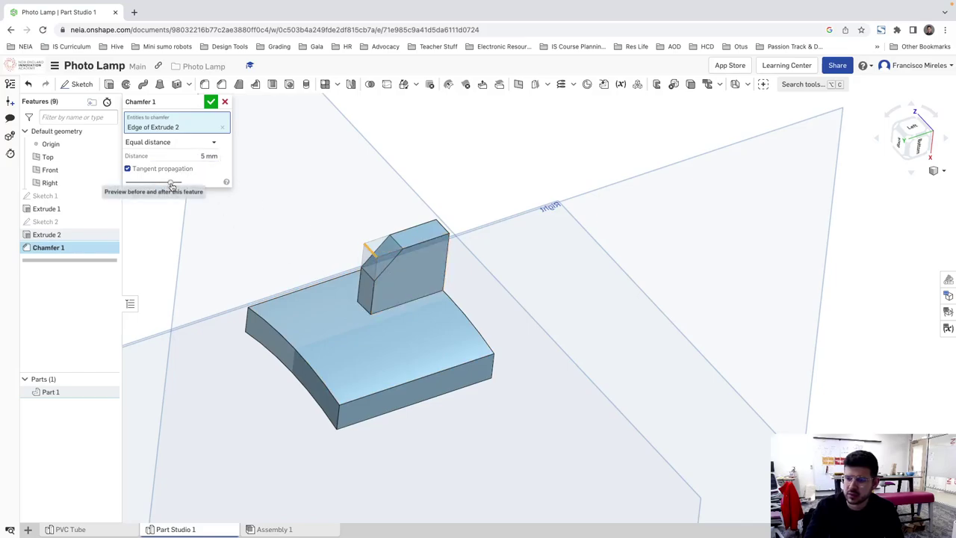
click(203, 156)
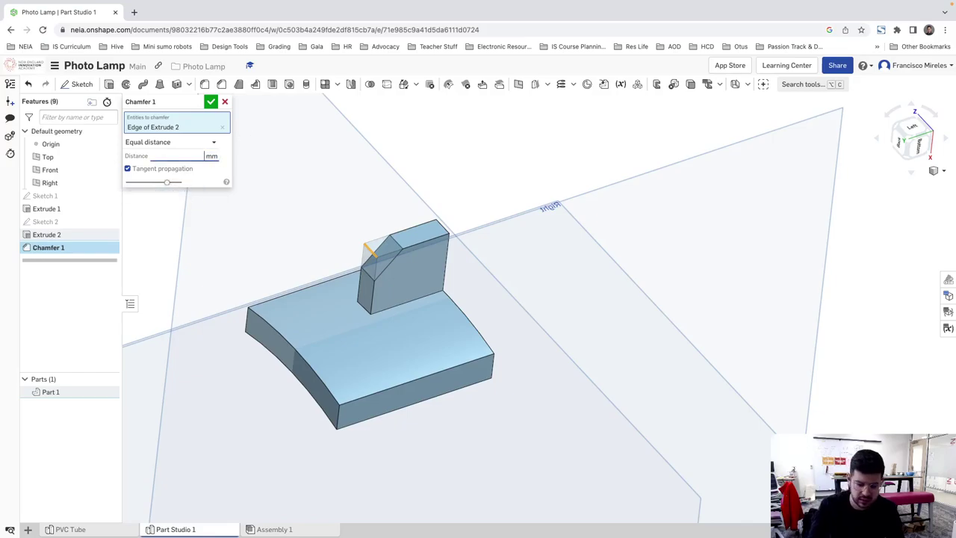
key(Return)
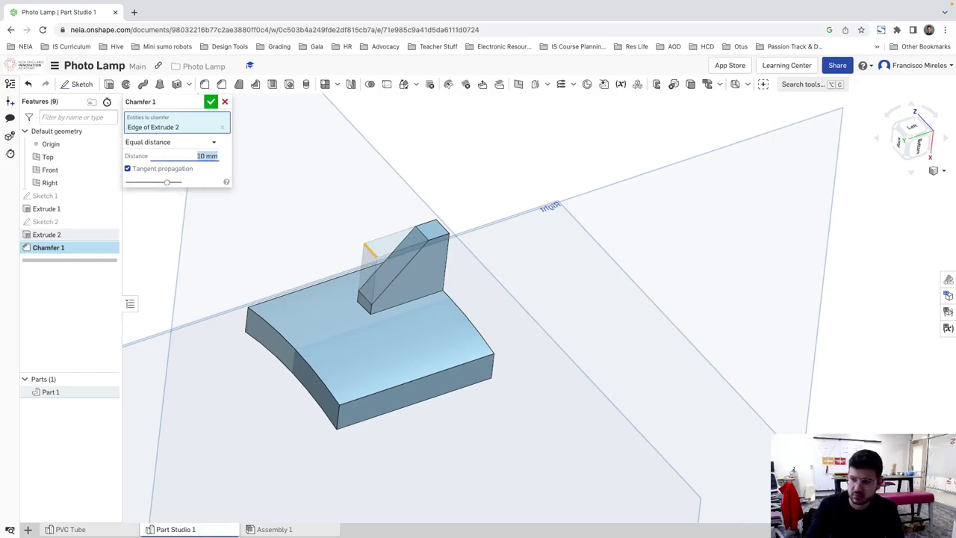
click(202, 156)
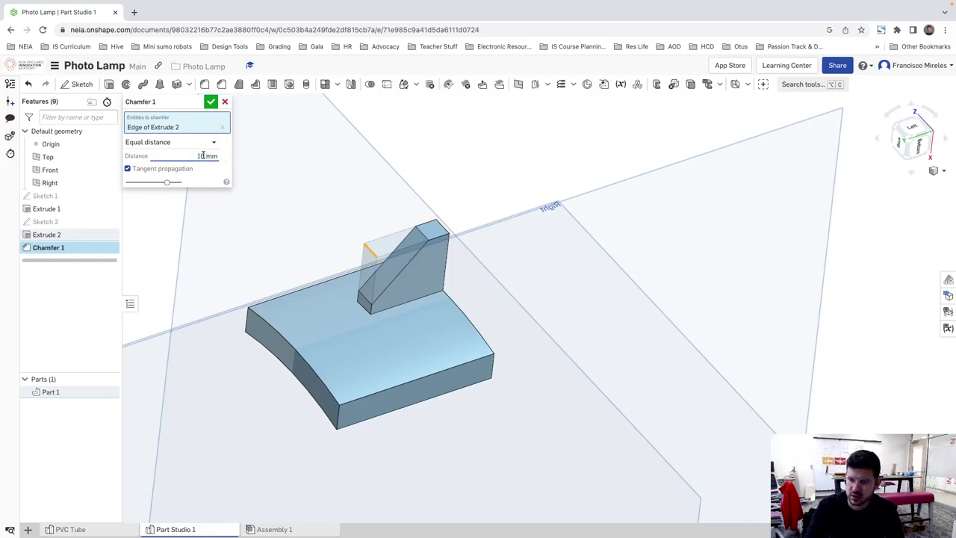
key(BackSpace)
key(BackSpace)
text(5)
key(Return)
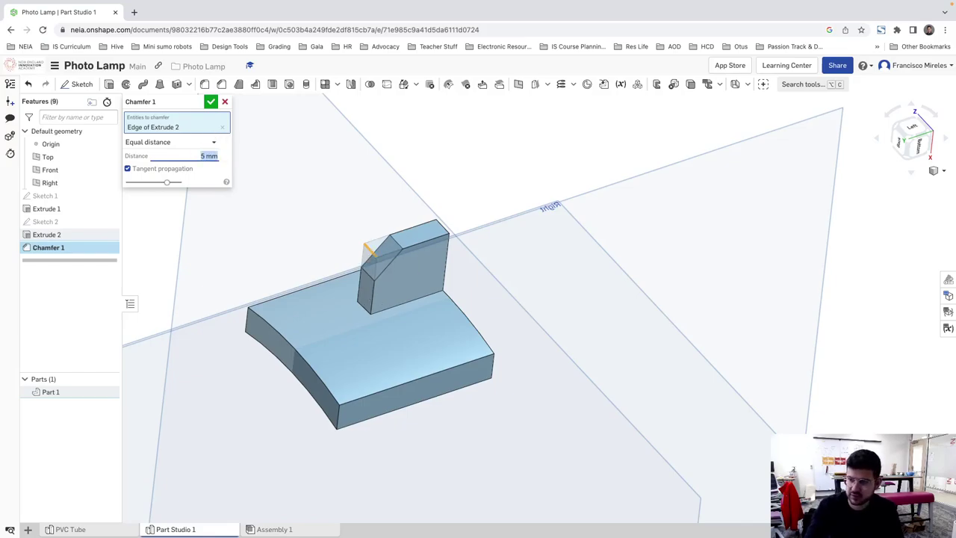
right_drag(366, 250, 377, 219)
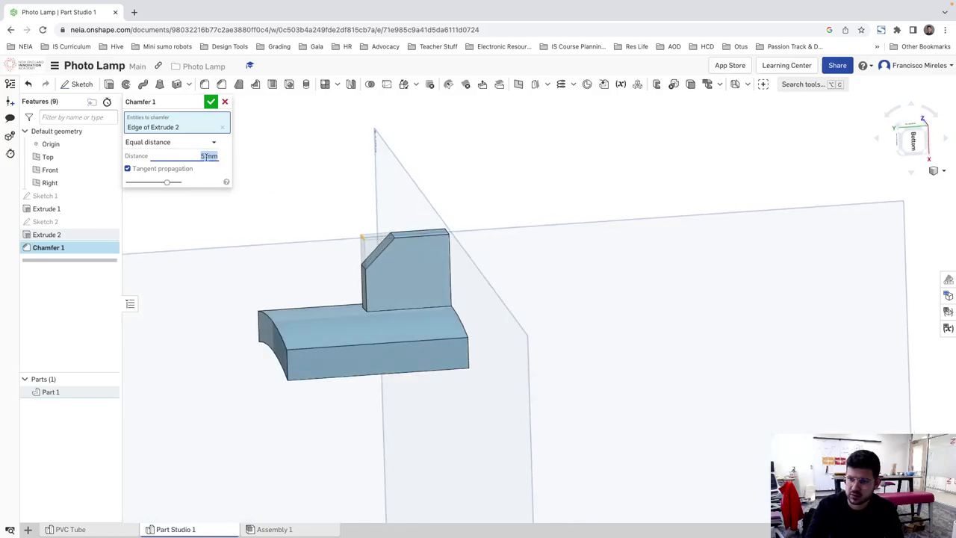
key(BackSpace)
key(Return)
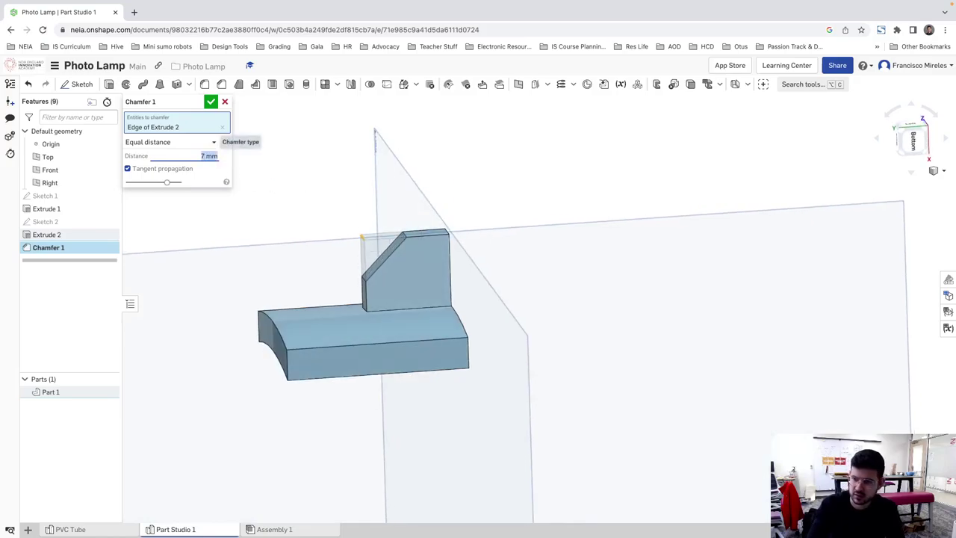
right_drag(324, 241, 263, 225)
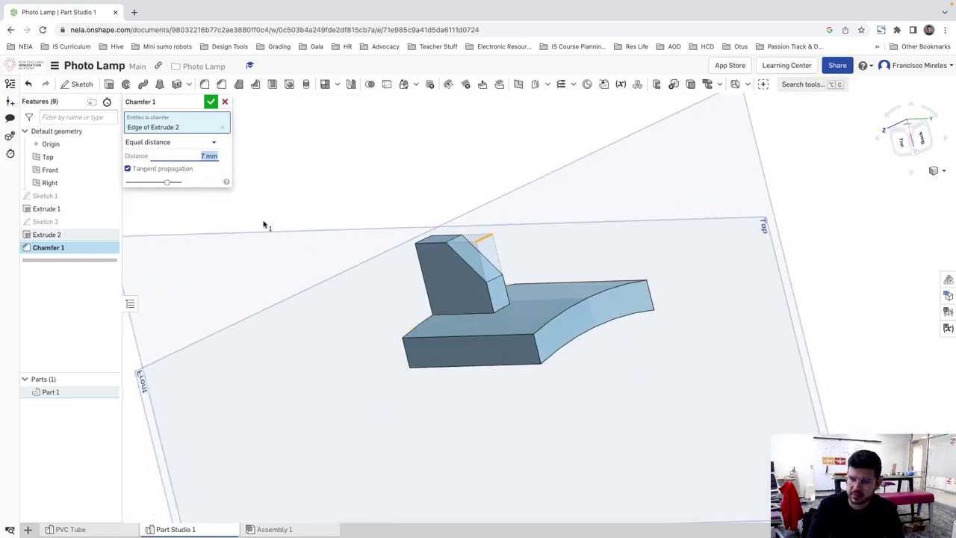
Step: Switch the chamfer to Distance and angle with a 30° angle and 10 mm distance
click(212, 143)
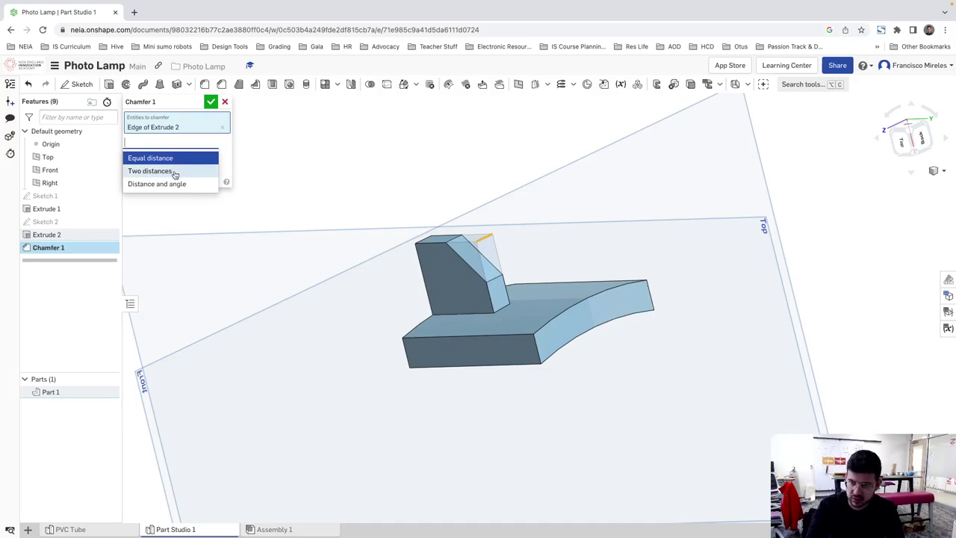
click(172, 184)
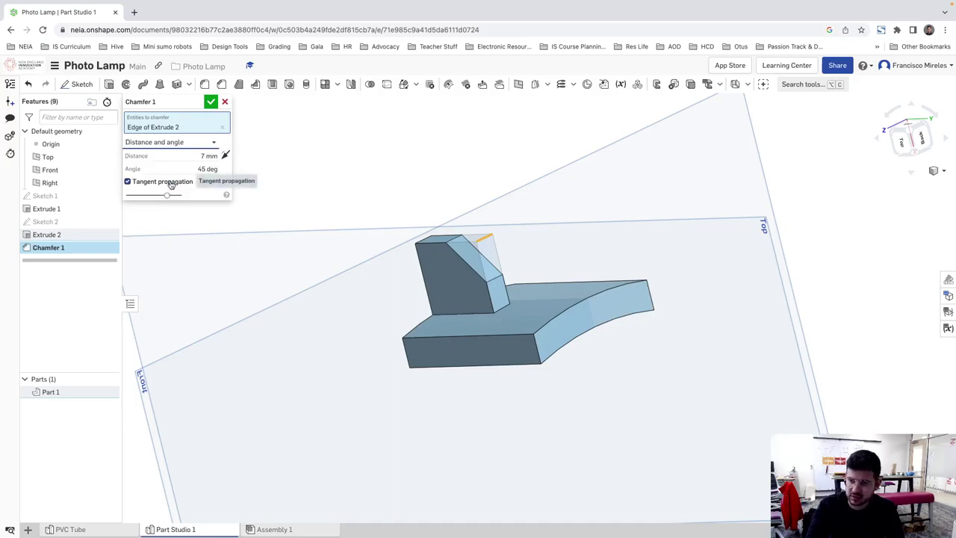
click(203, 168)
click(200, 169)
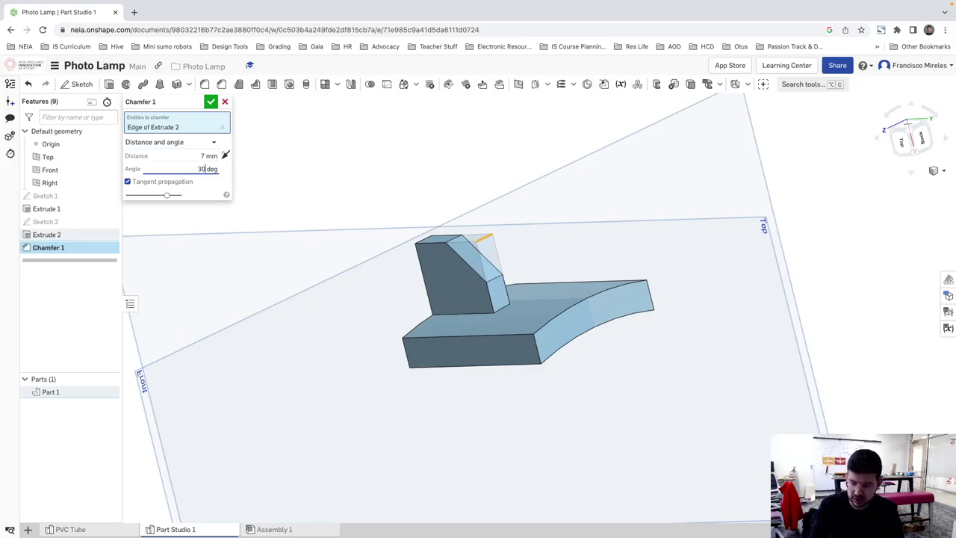
key(Return)
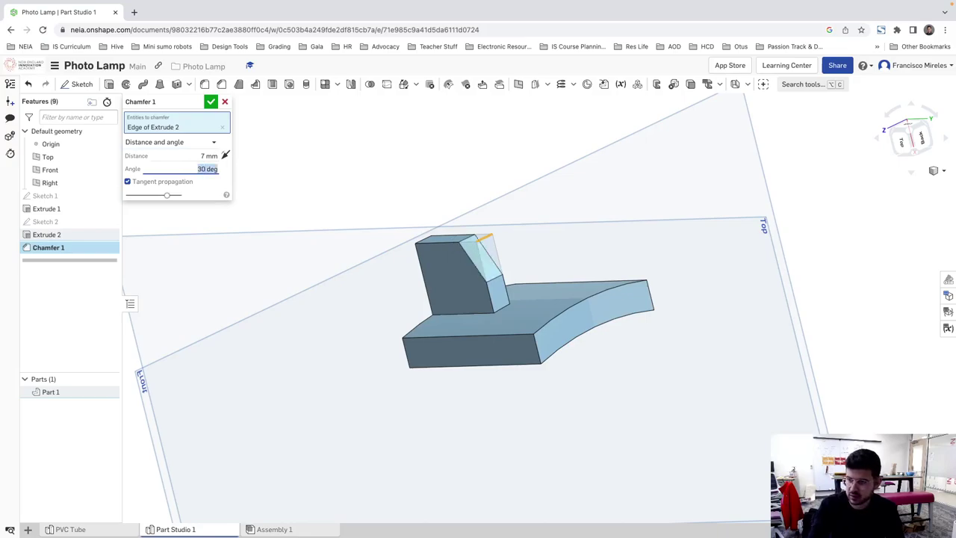
click(201, 156)
click(198, 156)
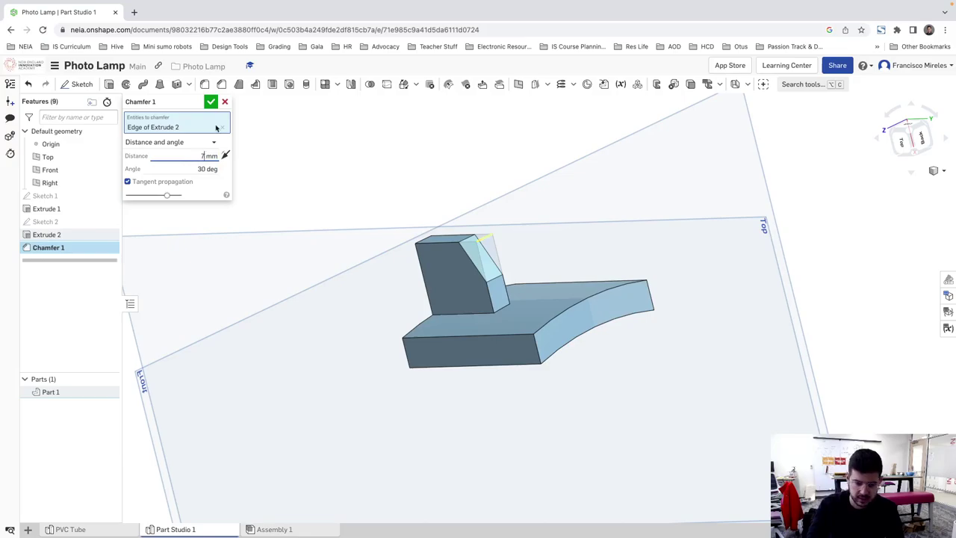
key(BackSpace)
text(10)
key(Return)
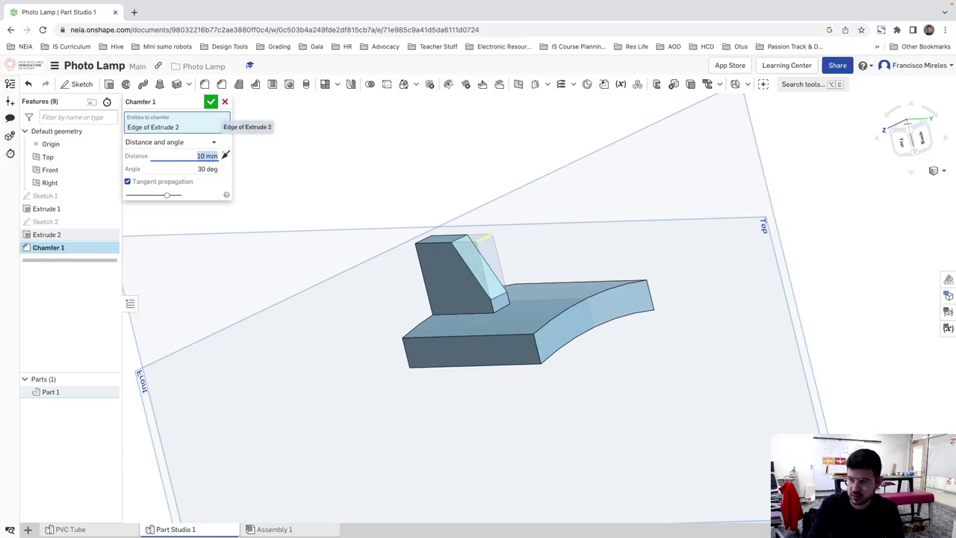
Step: Settle the chamfer distance back at 10 mm and commit Chamfer 1
right_drag(354, 279, 375, 289)
key(ctrl+Left)
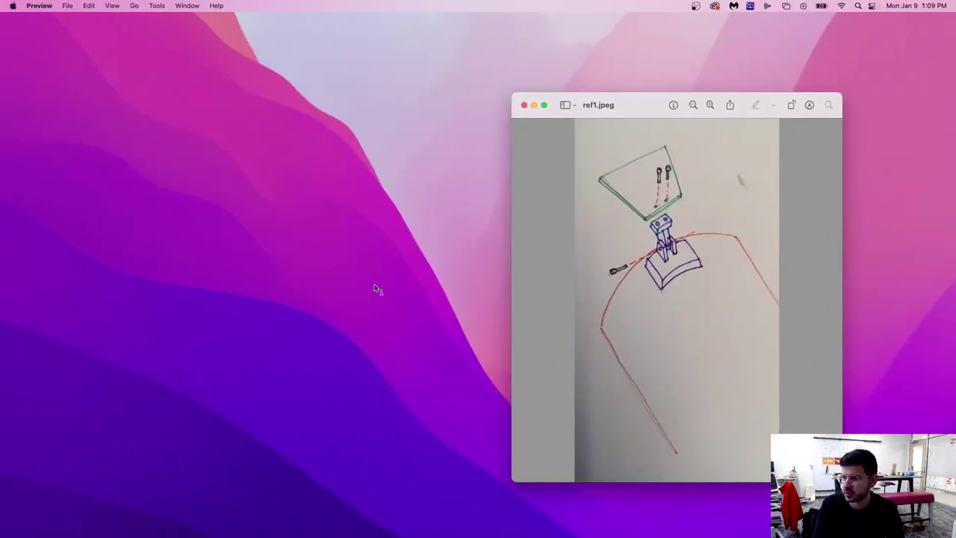
key(ctrl+Right)
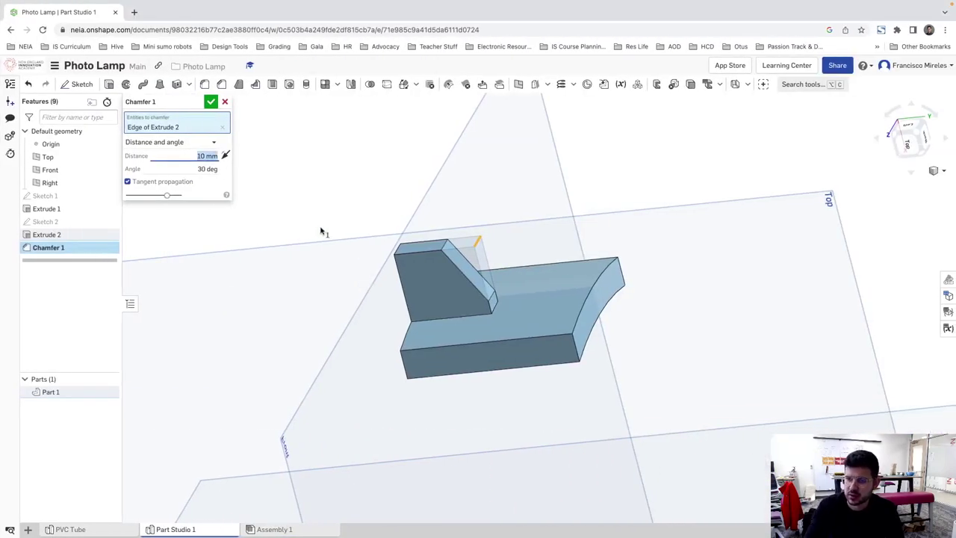
text(1)
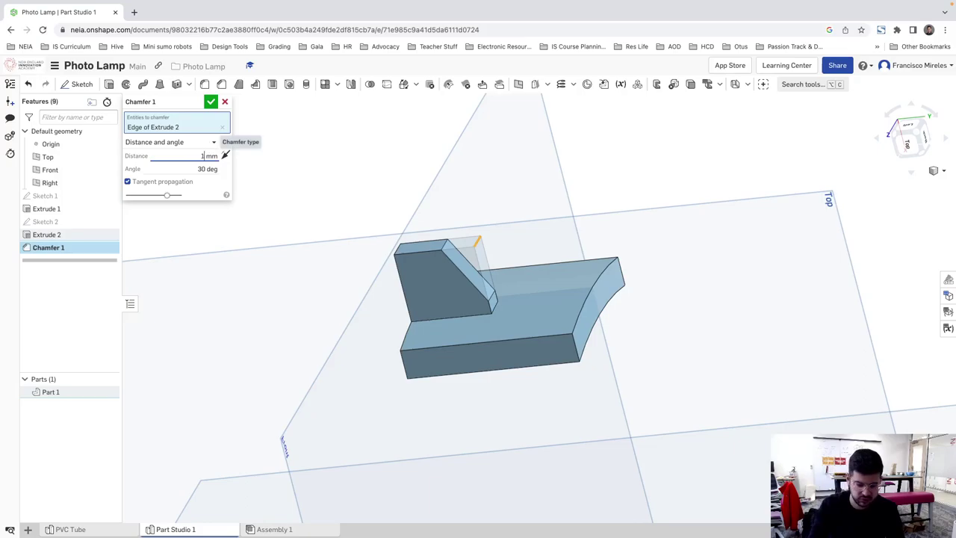
key(Return)
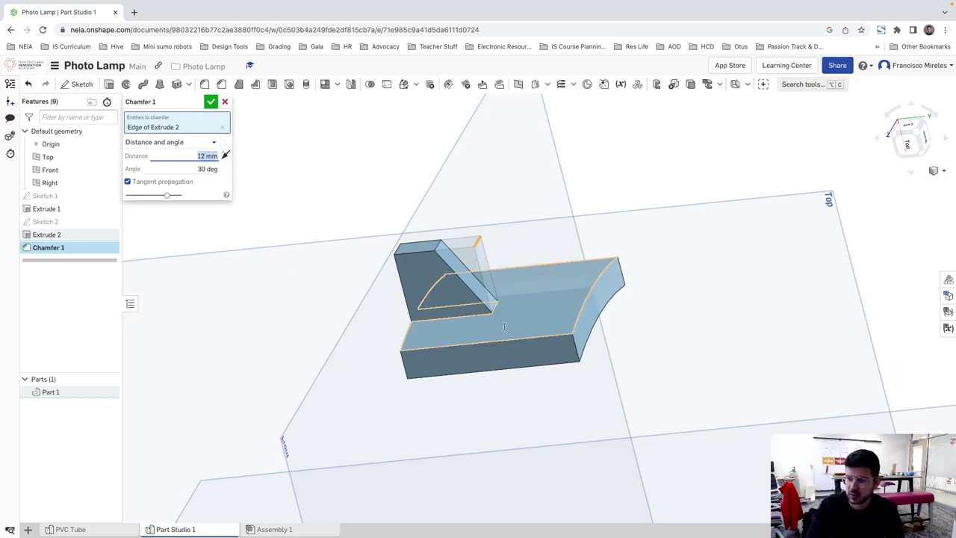
scroll(515, 320, down, 1)
scroll(516, 320, up, 6)
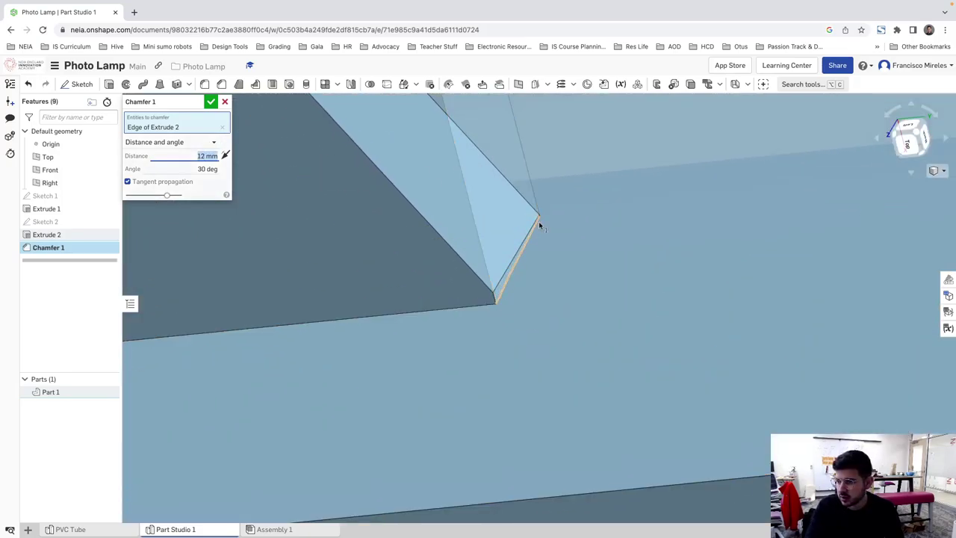
scroll(461, 336, down, 6)
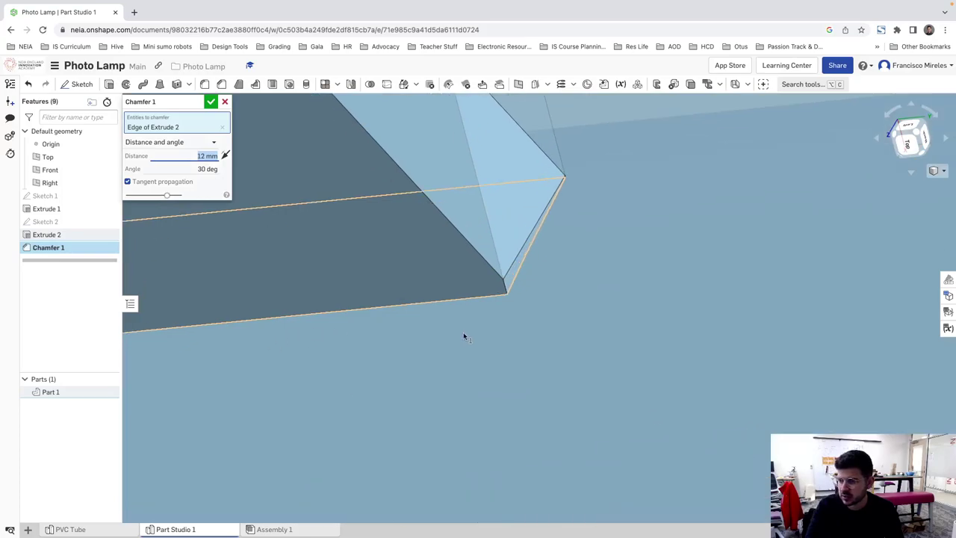
click(205, 157)
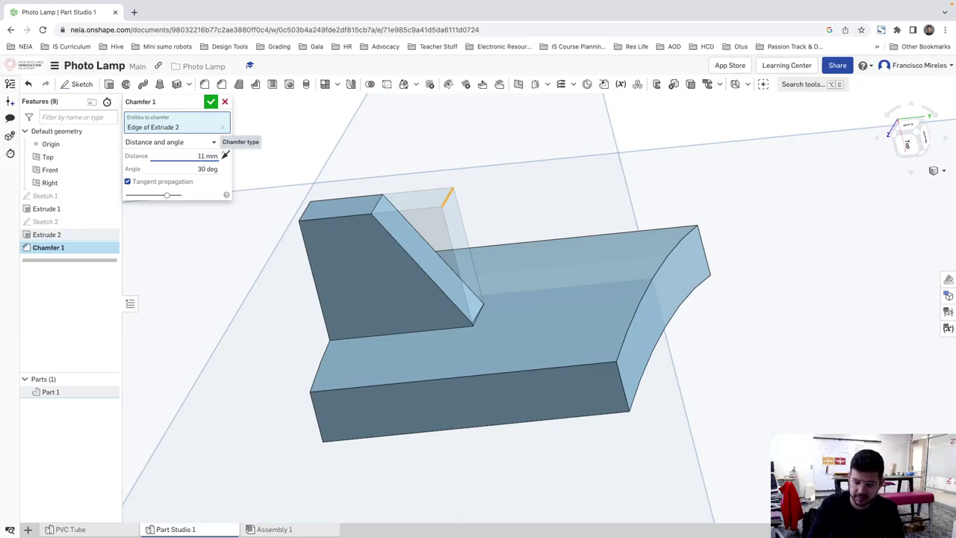
key(Return)
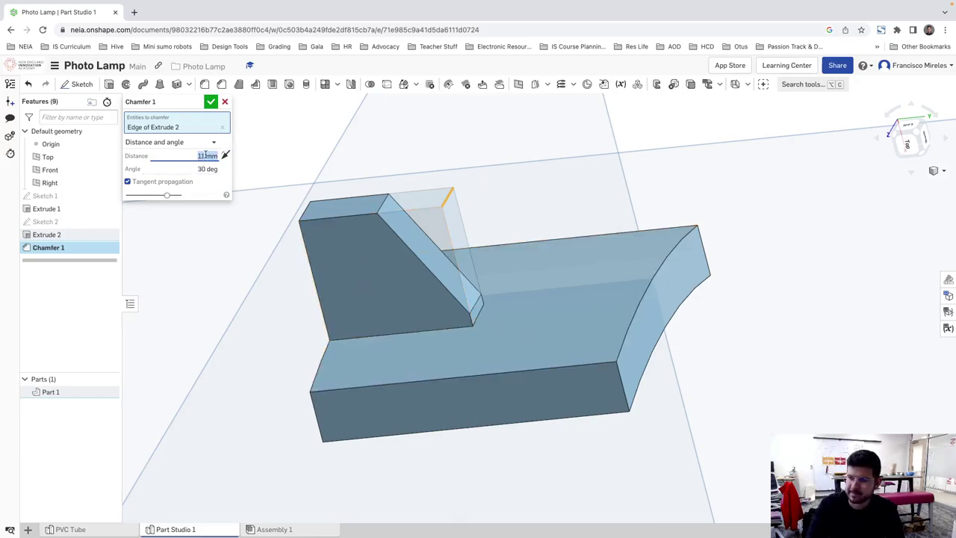
click(205, 156)
key(BackSpace)
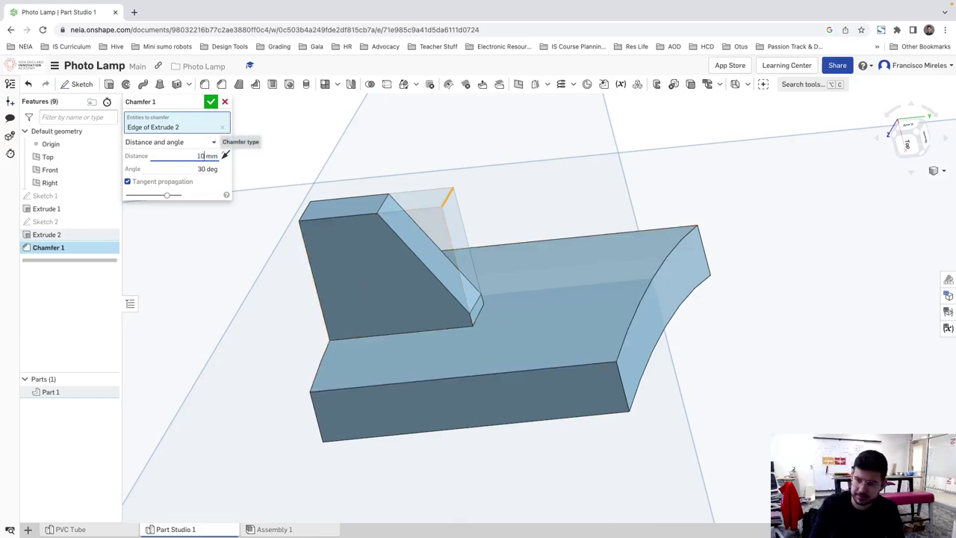
text(0)
key(Return)
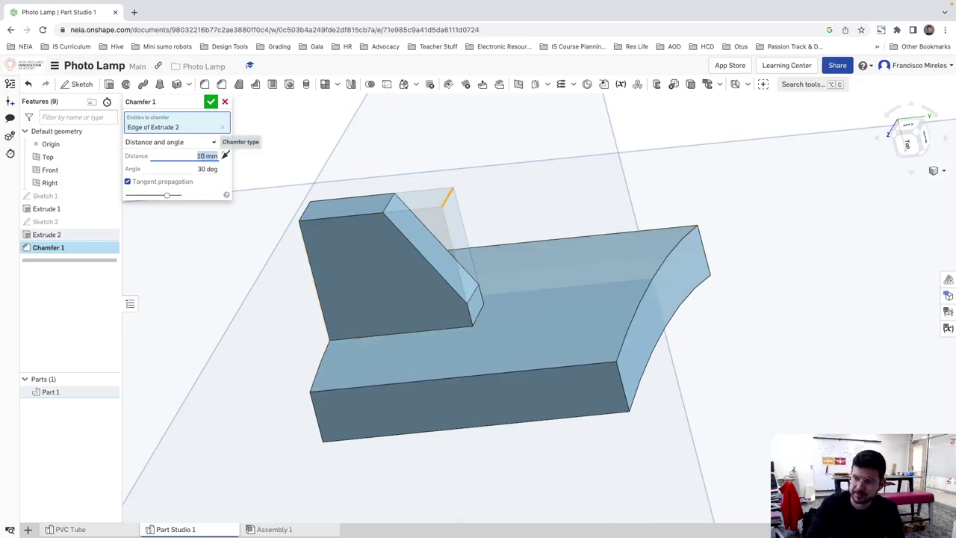
click(210, 102)
Step: Inspect Extrude 2 and the Top and Front planes, then select the tab's side face
mouse_move(340, 306)
right_down()
mouse_move(379, 326)
mouse_move(351, 321)
right_up()
click(47, 234)
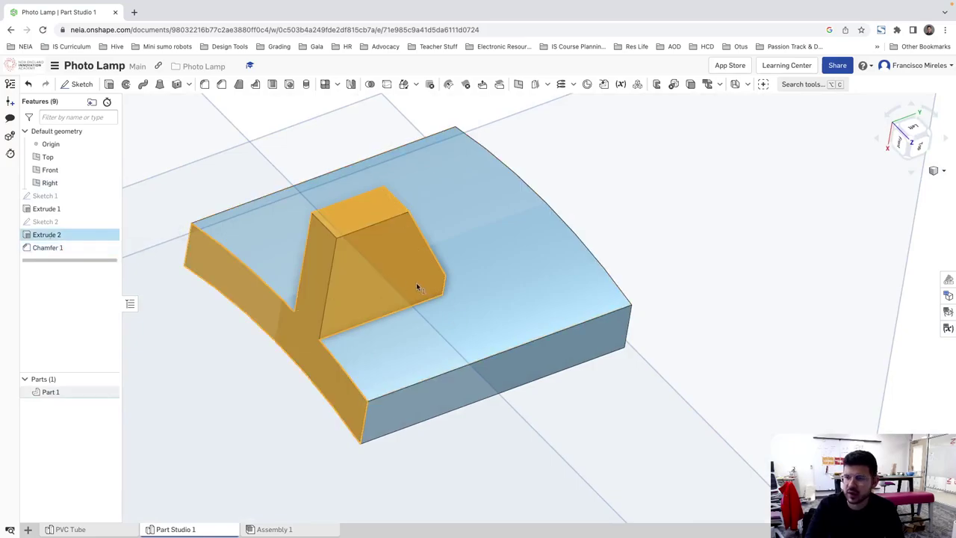
click(629, 264)
click(256, 154)
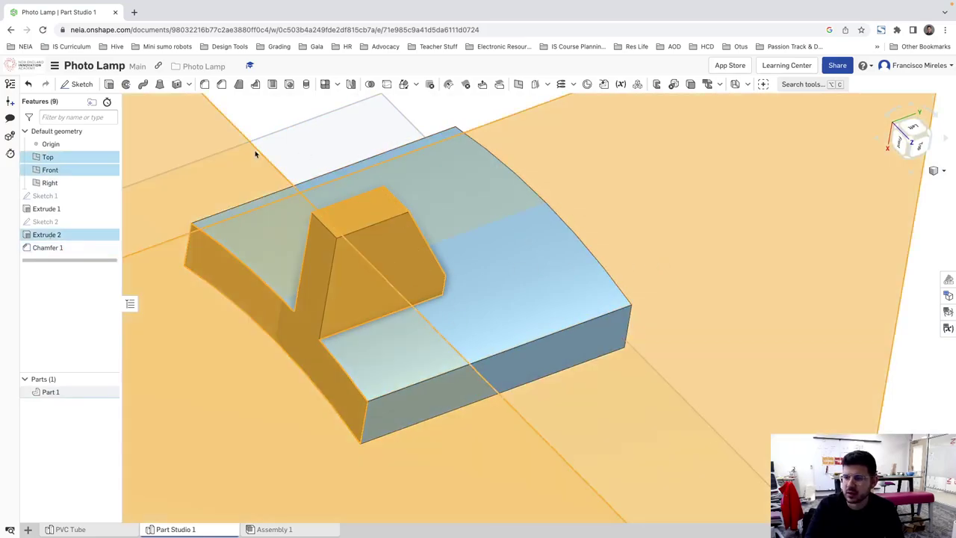
click(290, 143)
click(383, 275)
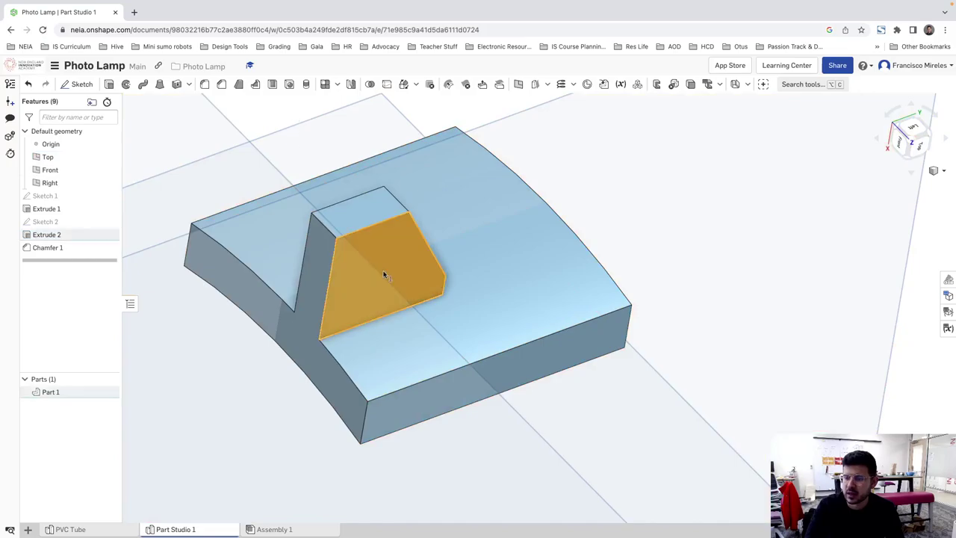
right_click(383, 275)
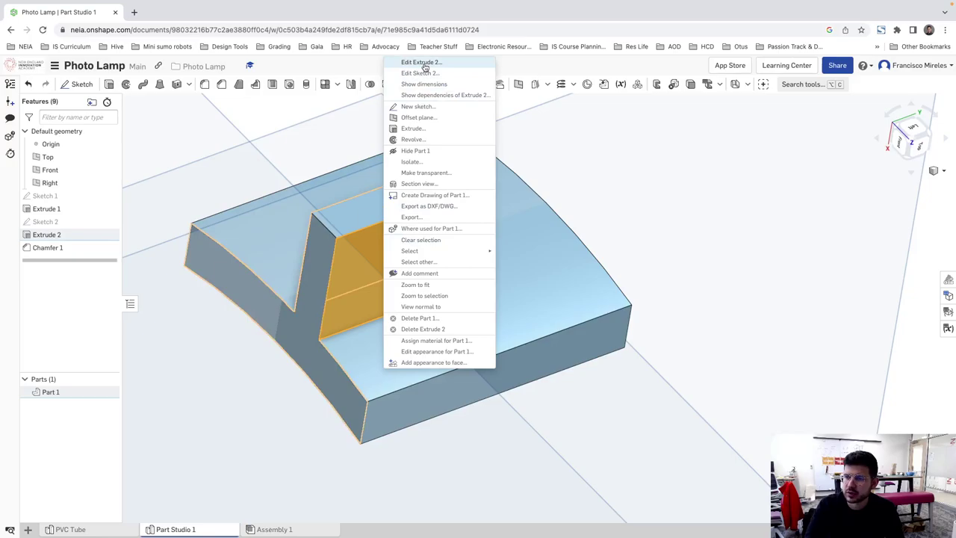
key(Escape)
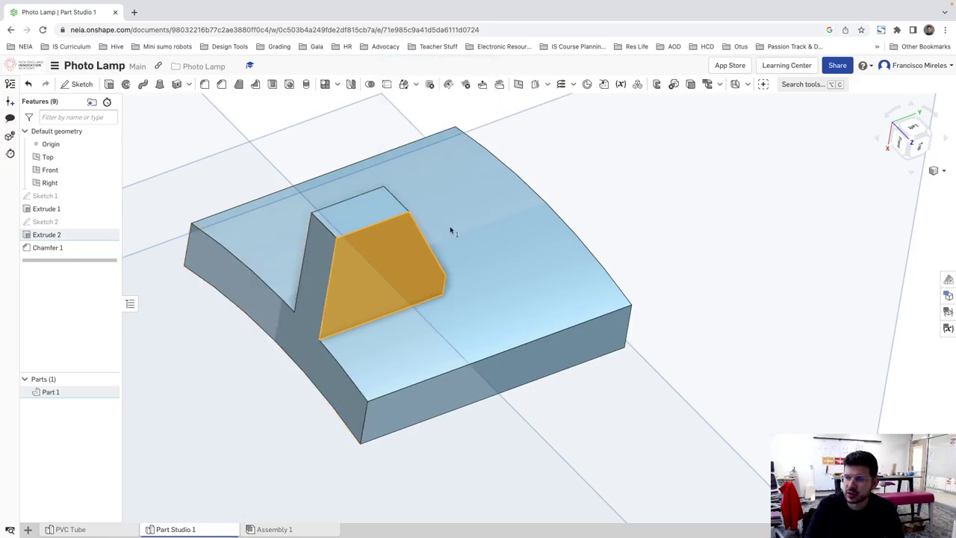
Step: Start Sketch 3 on the tab's side face, viewed straight on, and project its bottom edge
key(shift+s)
click(912, 126)
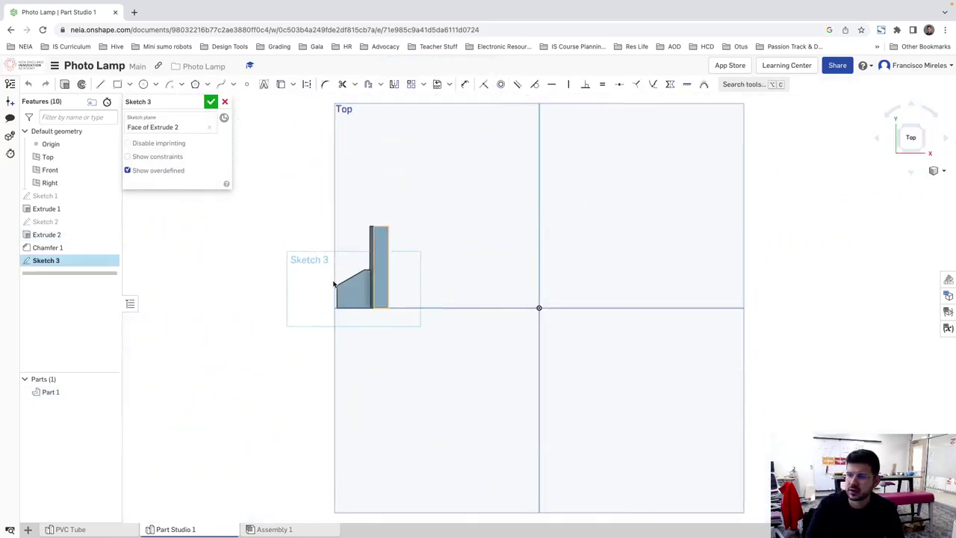
scroll(340, 287, up, 6)
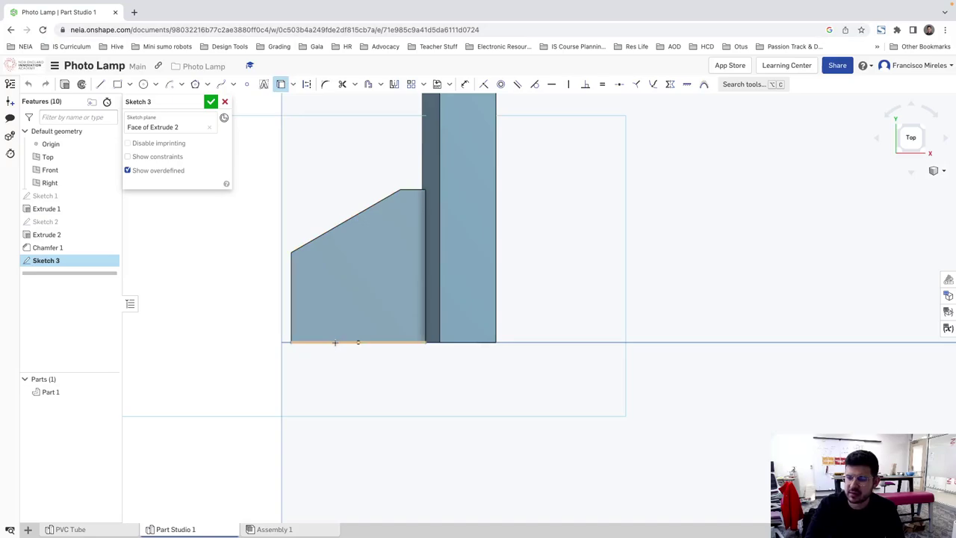
click(334, 343)
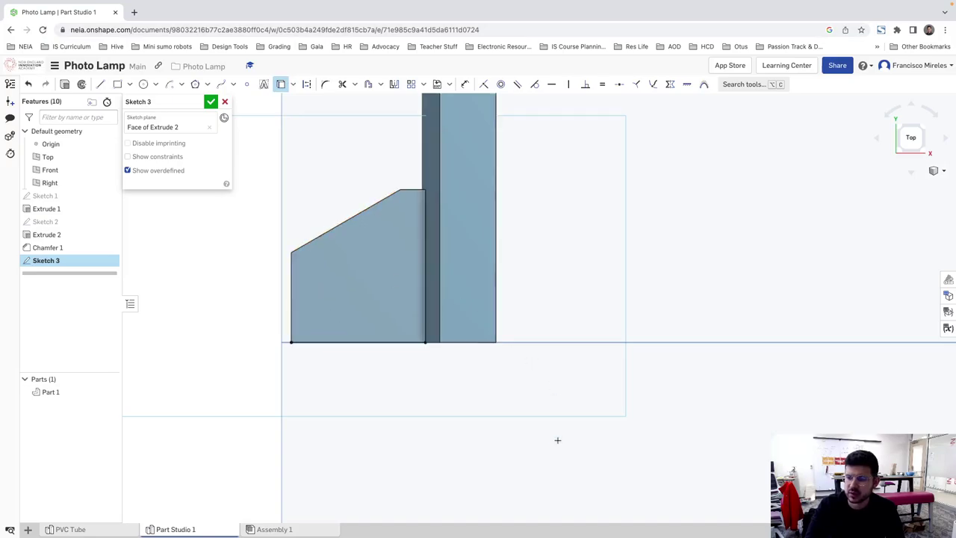
Step: Draw a short vertical line up from the bottom edge to the hole centre
click(100, 84)
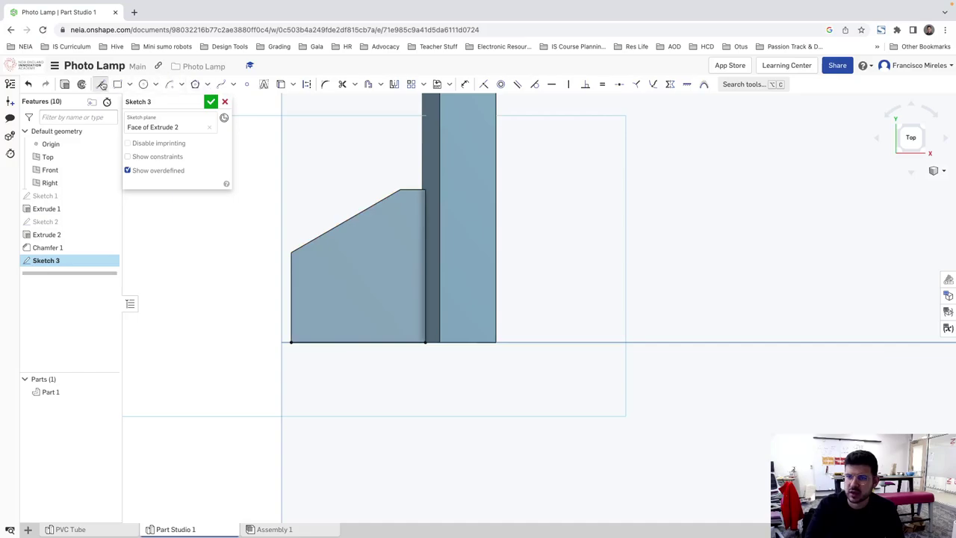
click(359, 341)
click(358, 313)
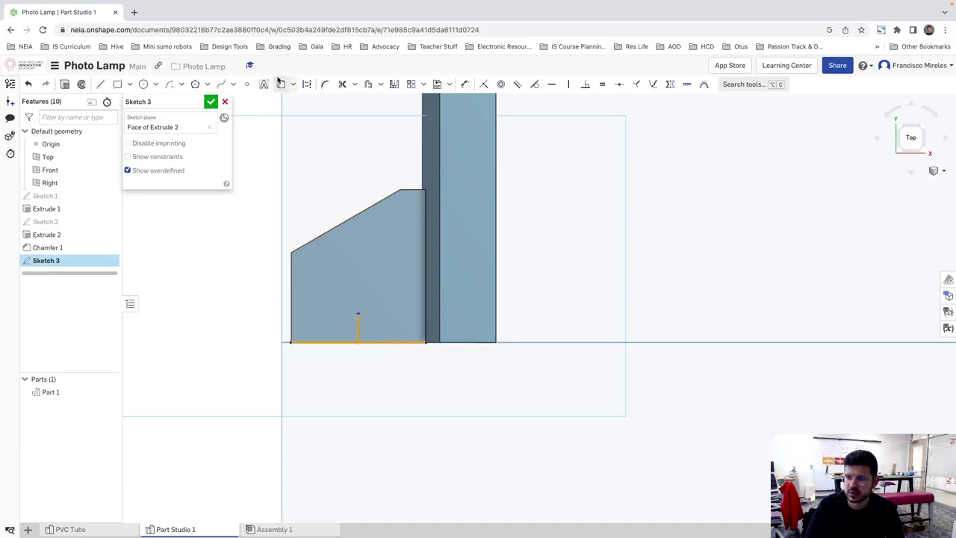
click(143, 84)
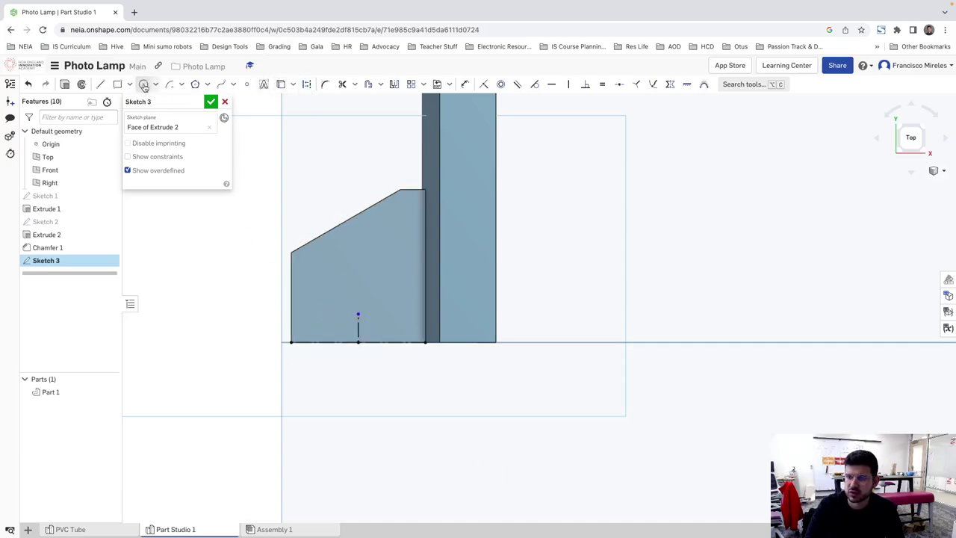
Step: Draw the hole circle centred on the line's top end
click(358, 313)
click(370, 320)
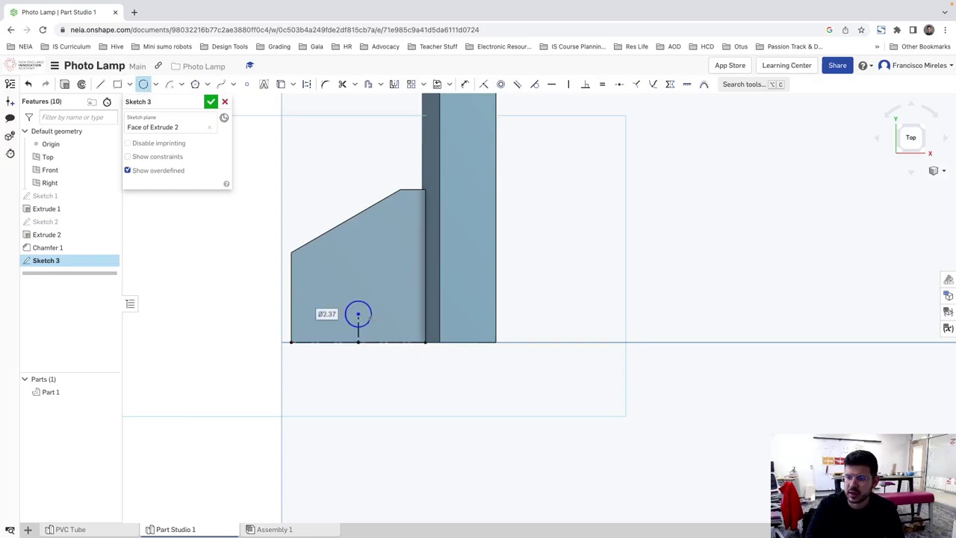
key(Escape)
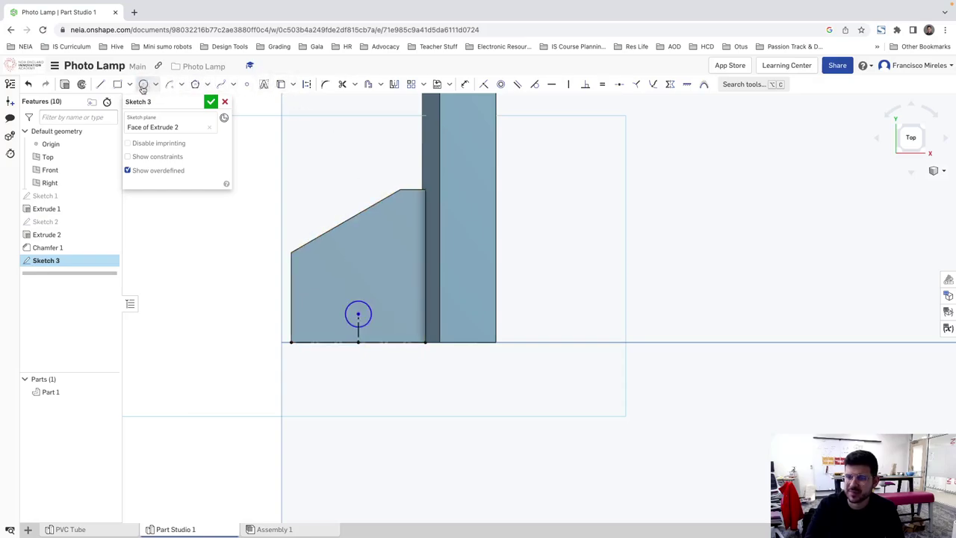
Step: Dimension the circle Ø4 with its centre 4 mm above the tab's bottom edge
click(463, 84)
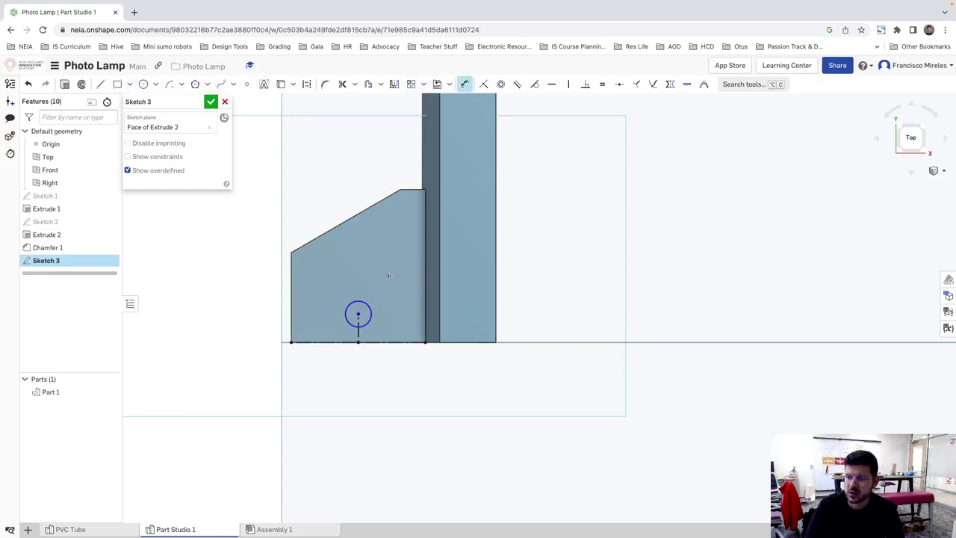
click(363, 302)
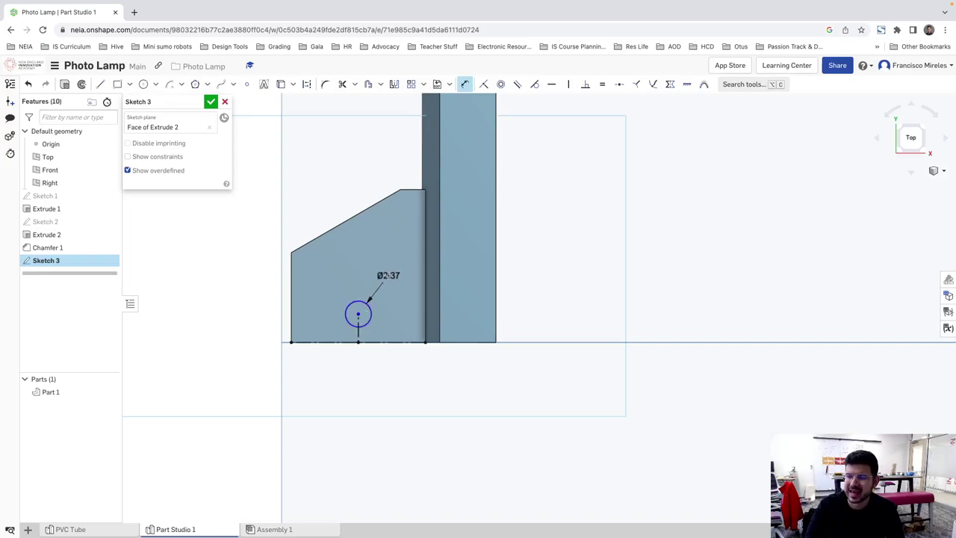
click(390, 275)
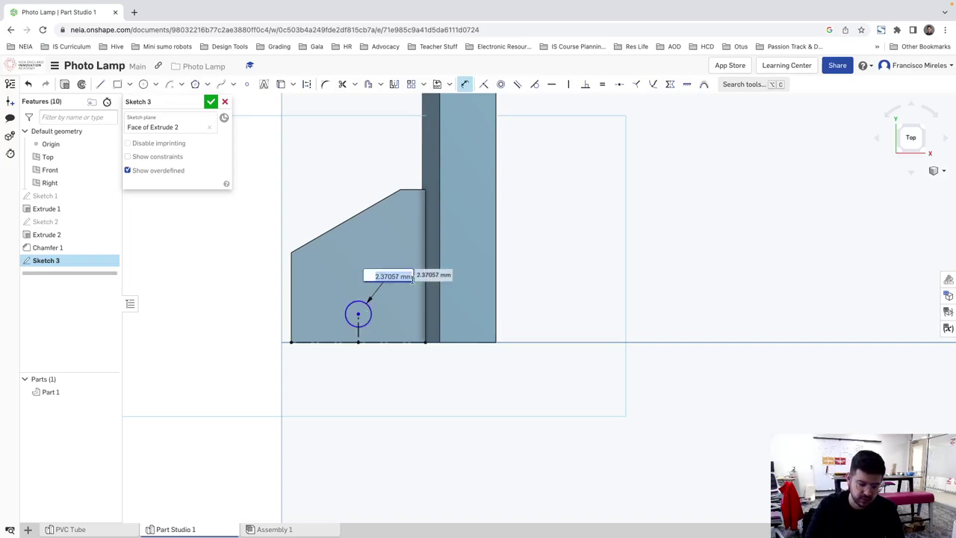
text(4)
key(Return)
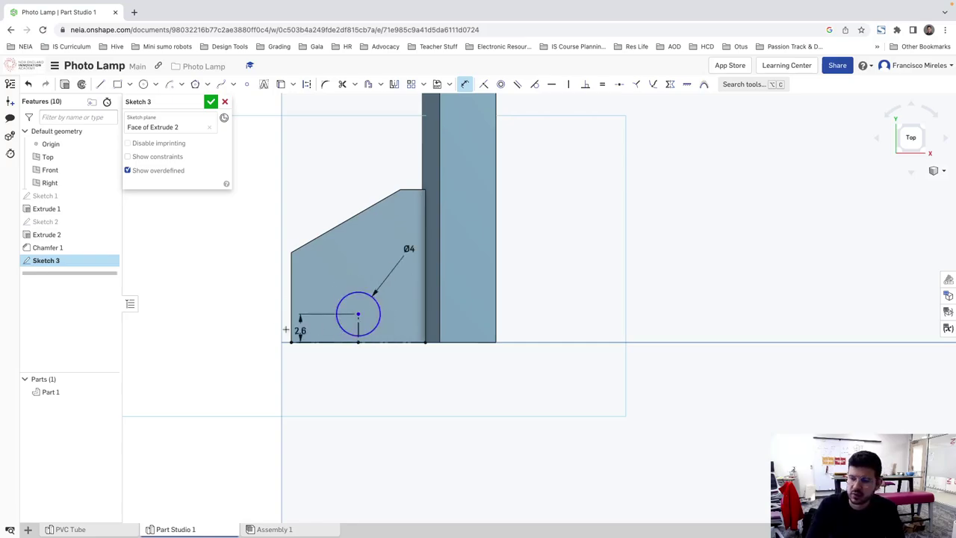
click(258, 321)
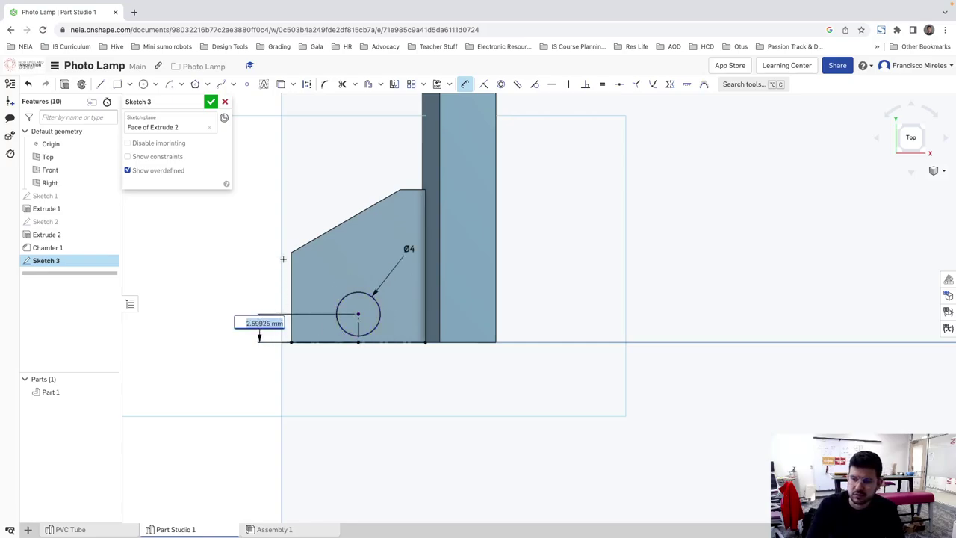
text(4)
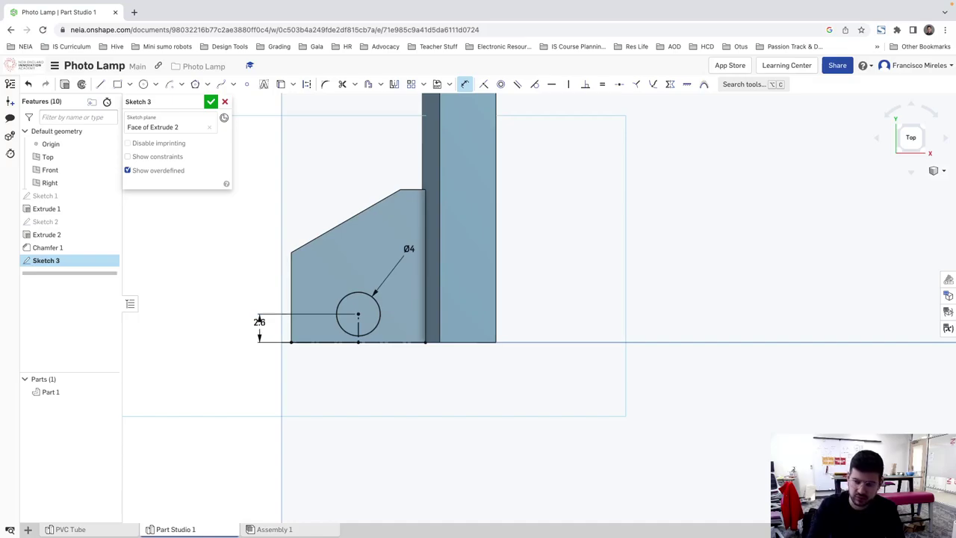
key(Return)
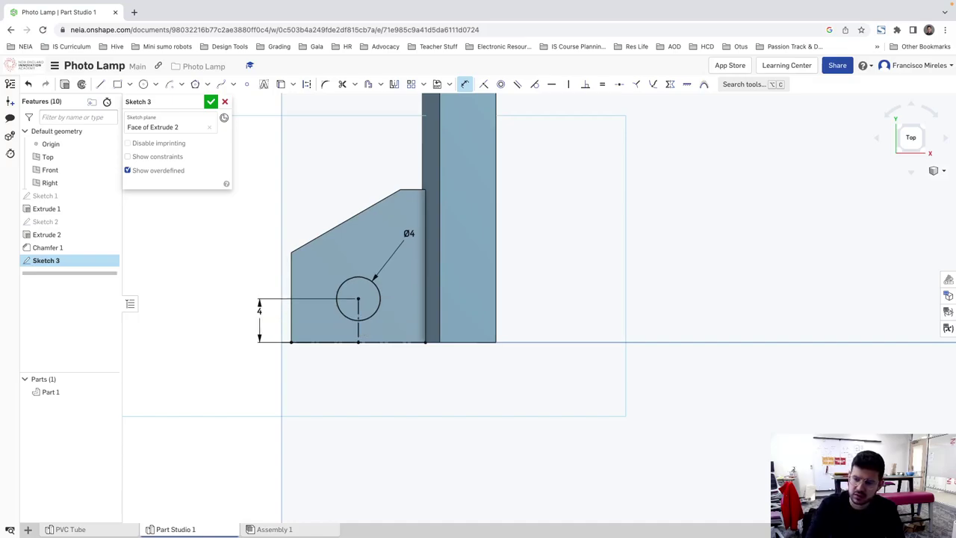
key(Escape)
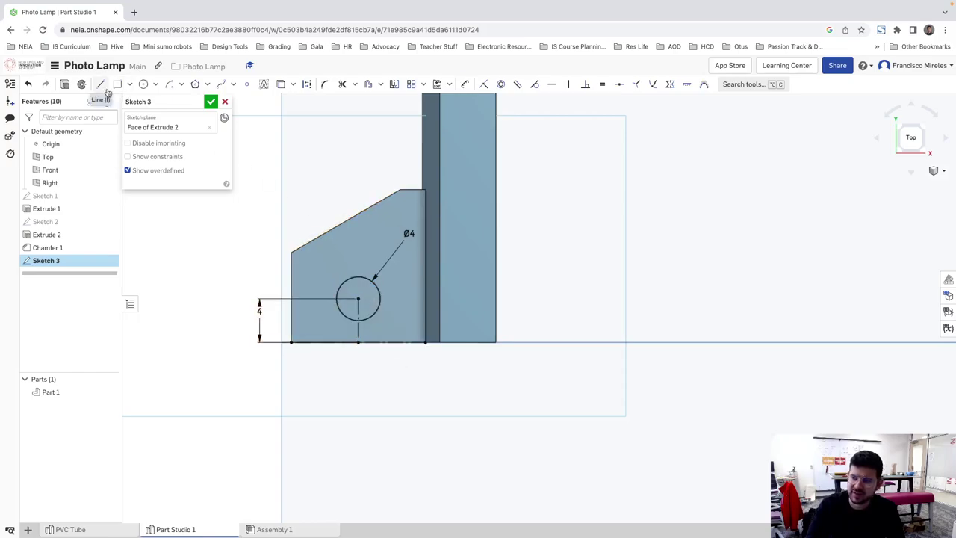
Step: Project the tab's vertical edge into Sketch 3
click(281, 84)
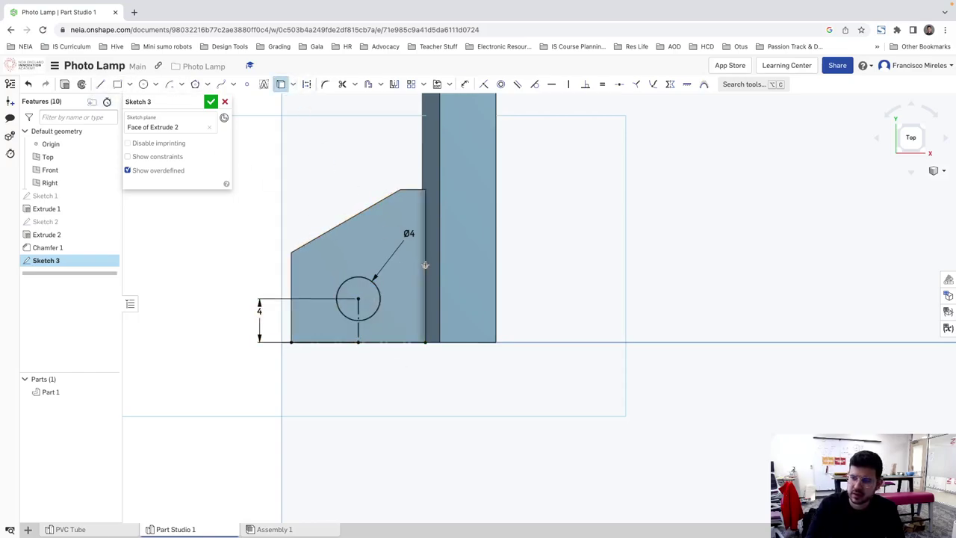
click(425, 264)
key(Escape)
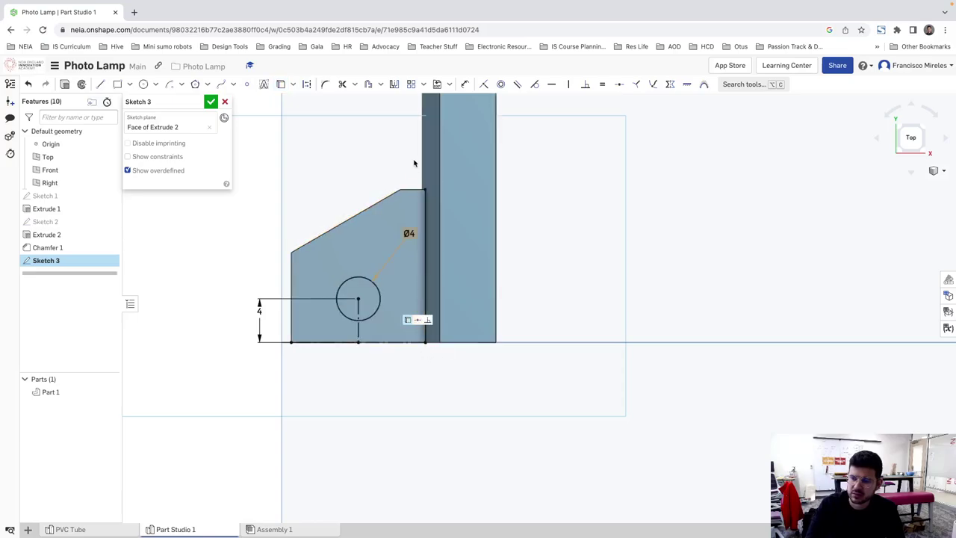
click(425, 196)
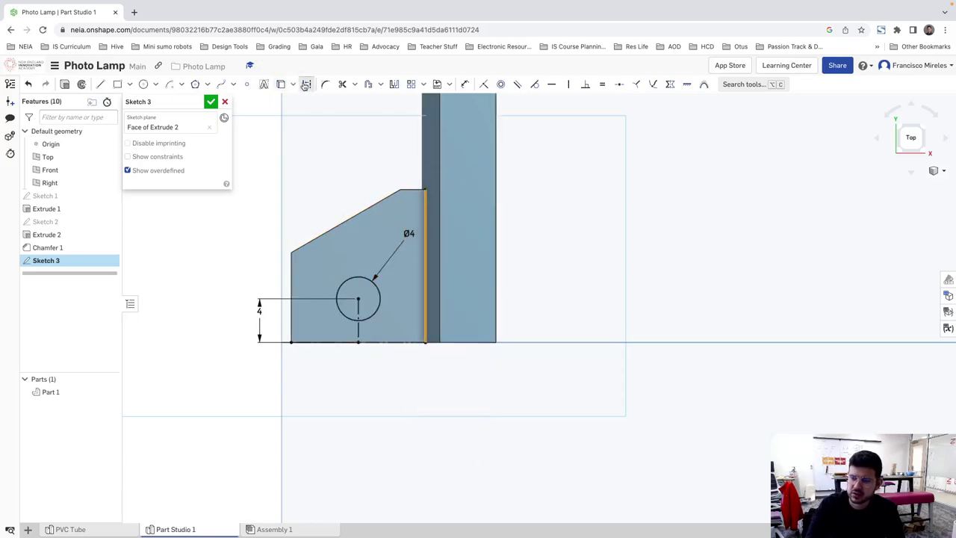
click(261, 279)
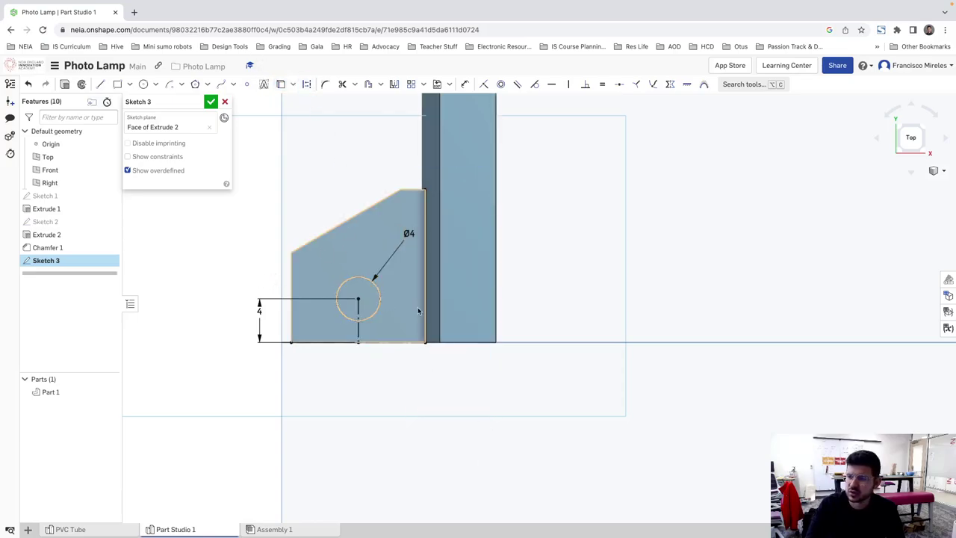
Step: Draw a horizontal construction line from the circle centre to the projected edge
click(100, 84)
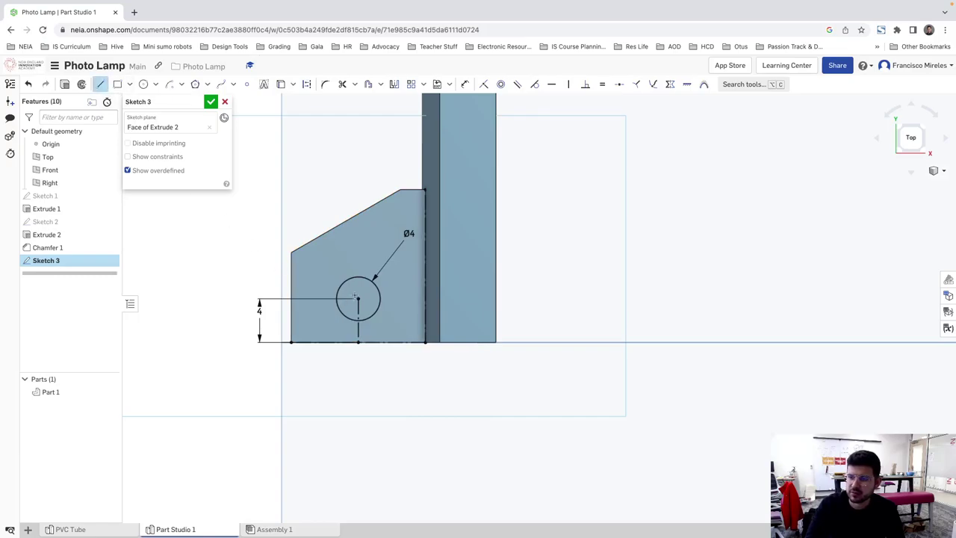
click(425, 298)
key(Escape)
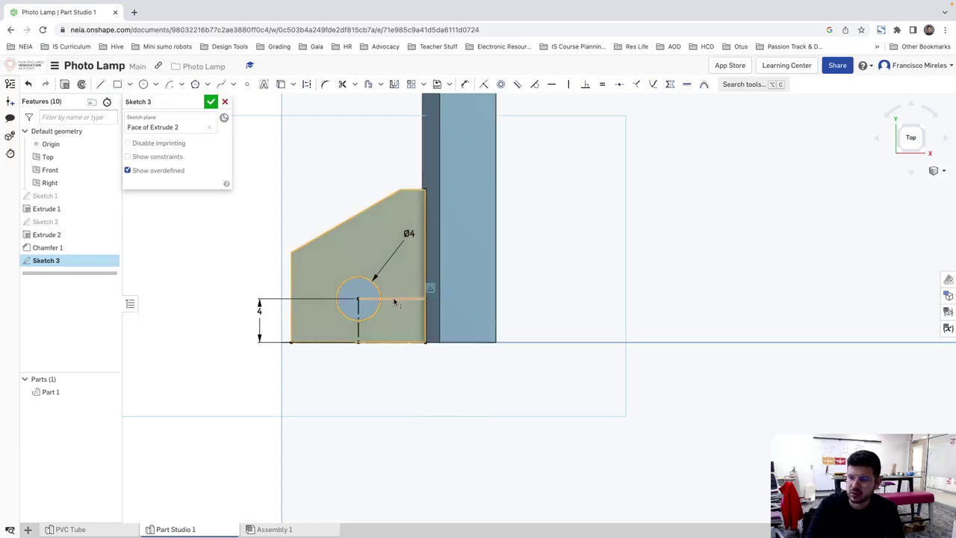
click(391, 299)
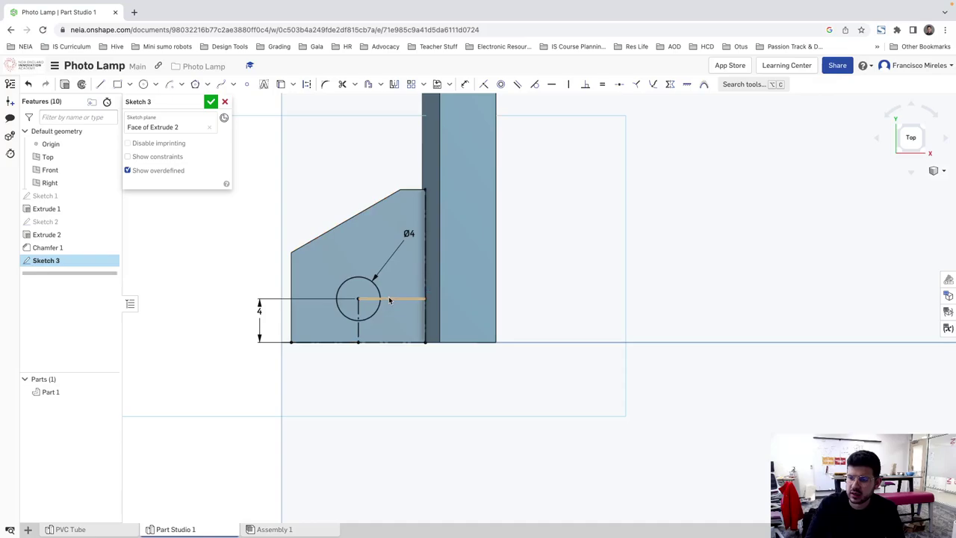
click(306, 83)
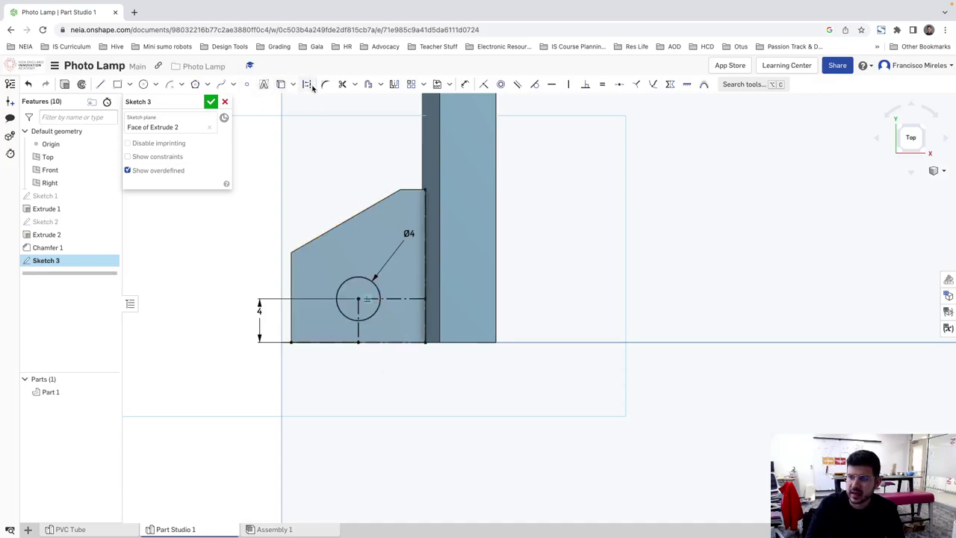
Step: Dimension the hole centre 7 mm from the vertical wall
click(465, 84)
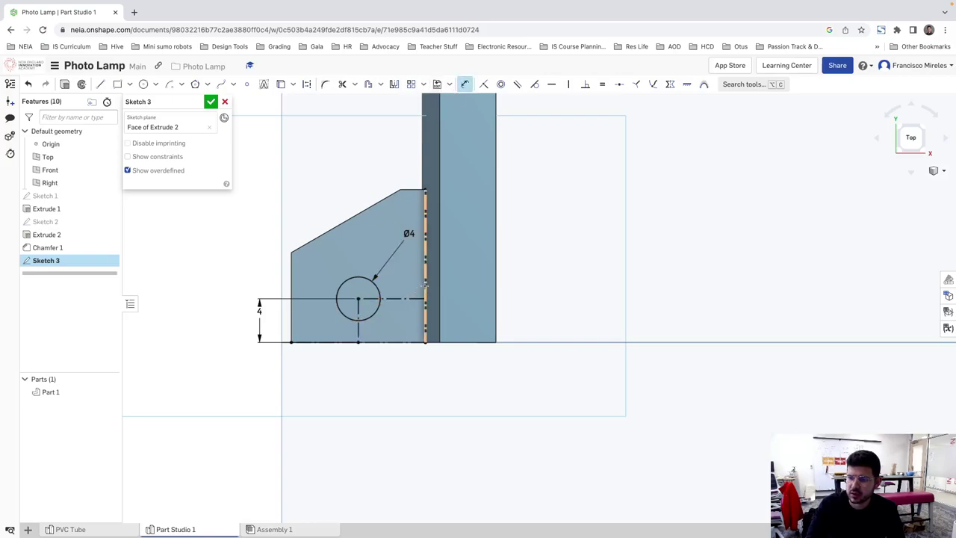
click(424, 285)
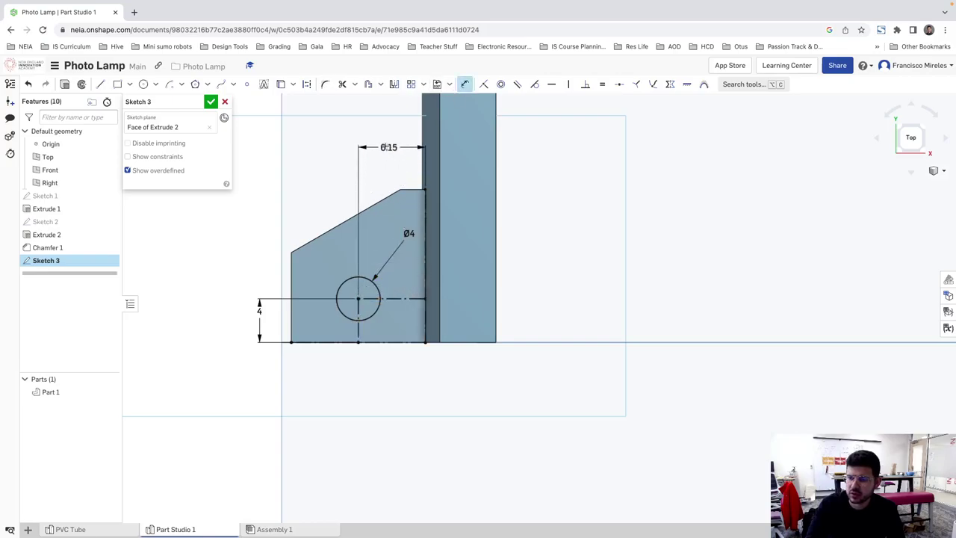
click(384, 148)
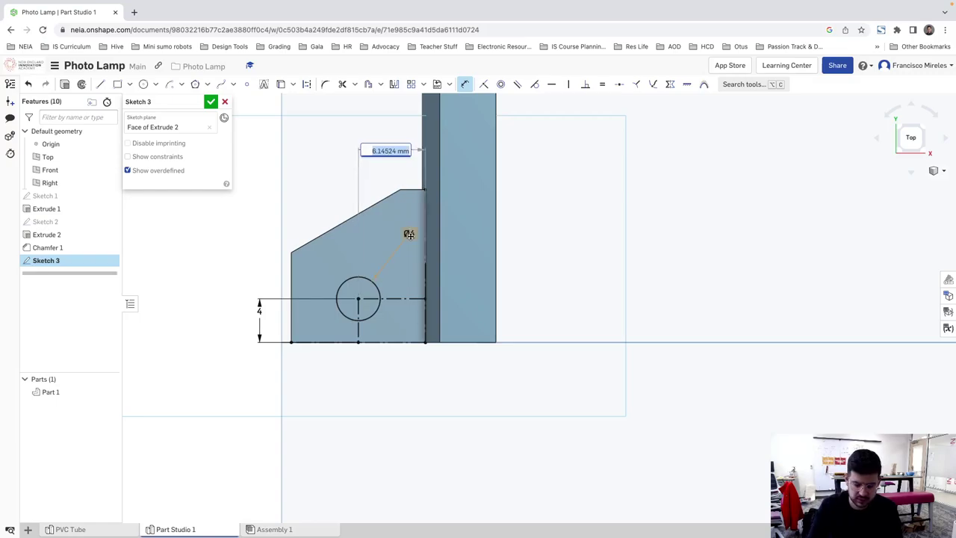
text(7)
key(Return)
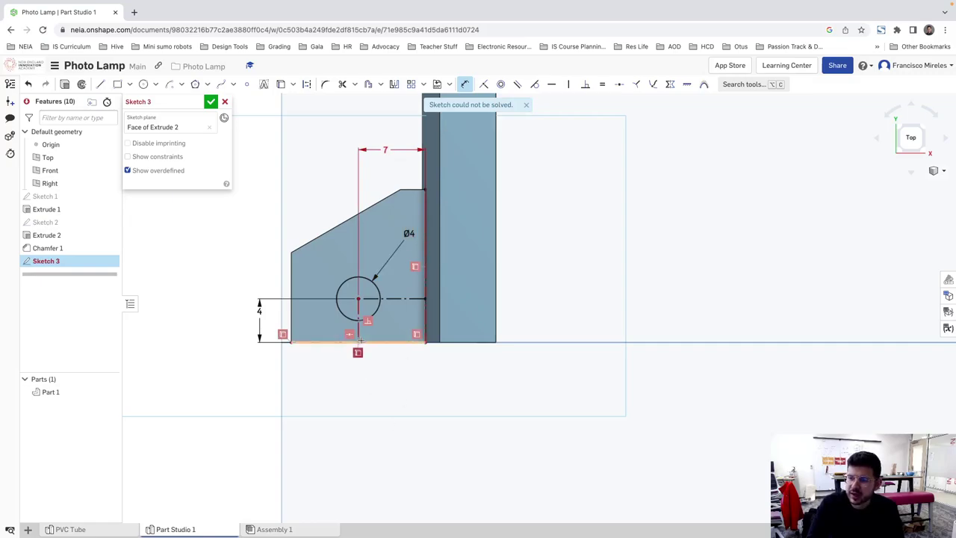
key(Escape)
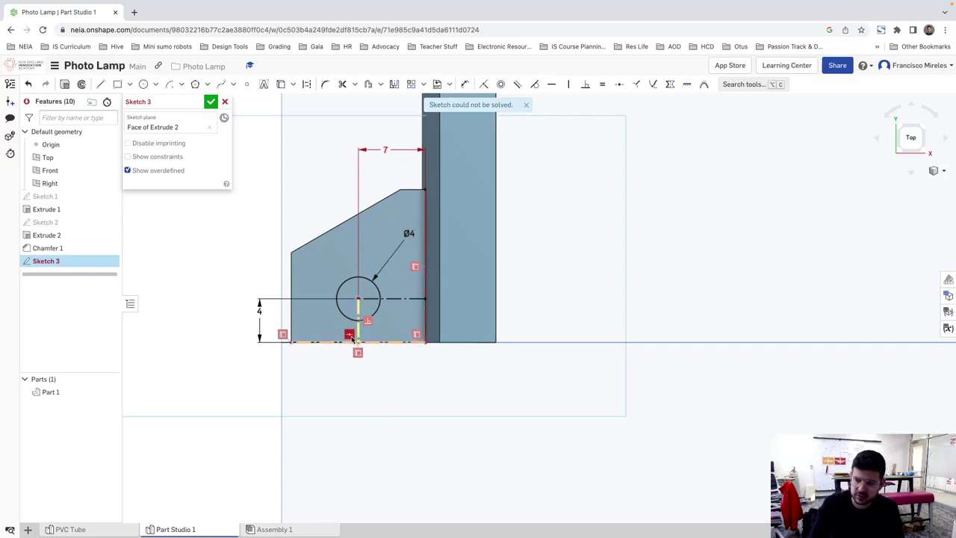
Step: Delete the conflicting bottom-edge constraint and change the wall distance to 6
click(349, 335)
key(Delete)
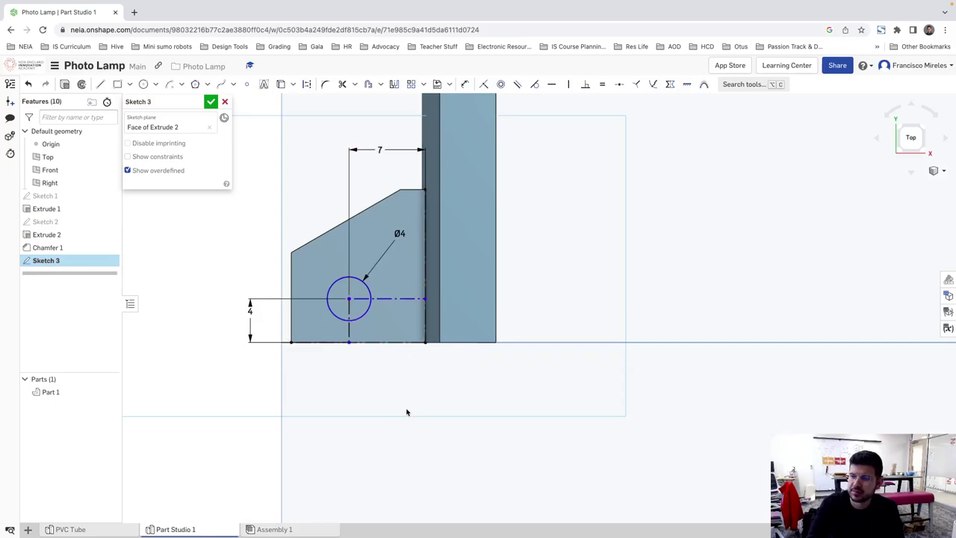
double_click(379, 149)
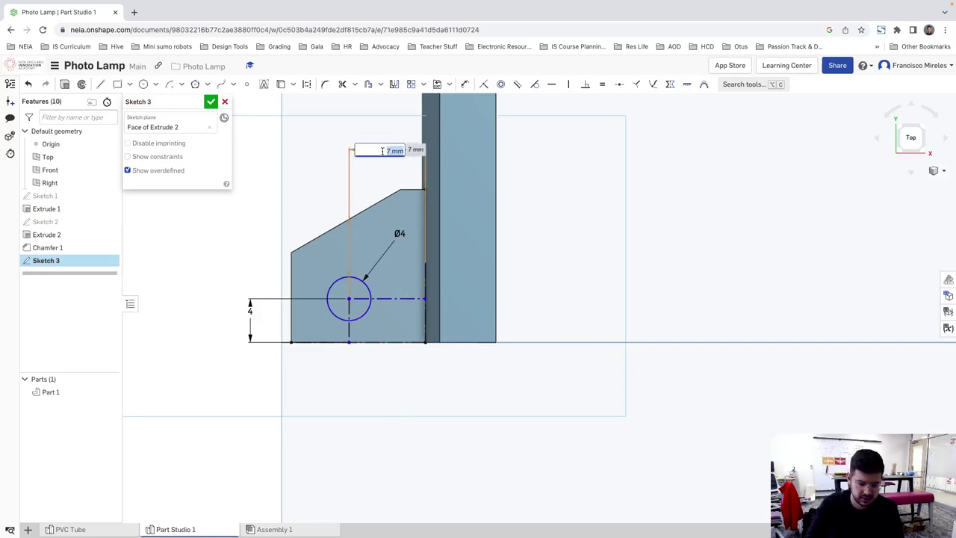
text(6)
key(Return)
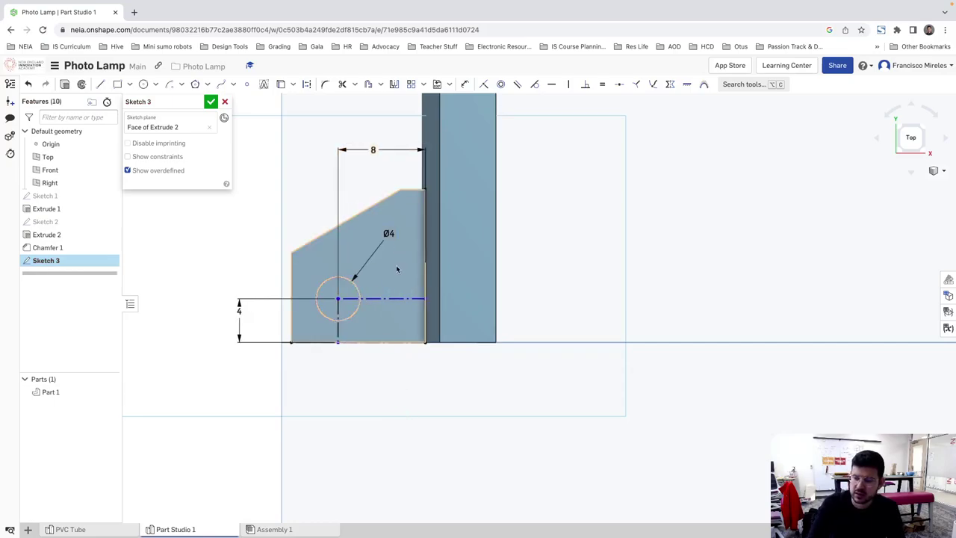
Step: Set the hole height to 5 and snap that dimension onto the tab's bottom edge
double_click(239, 310)
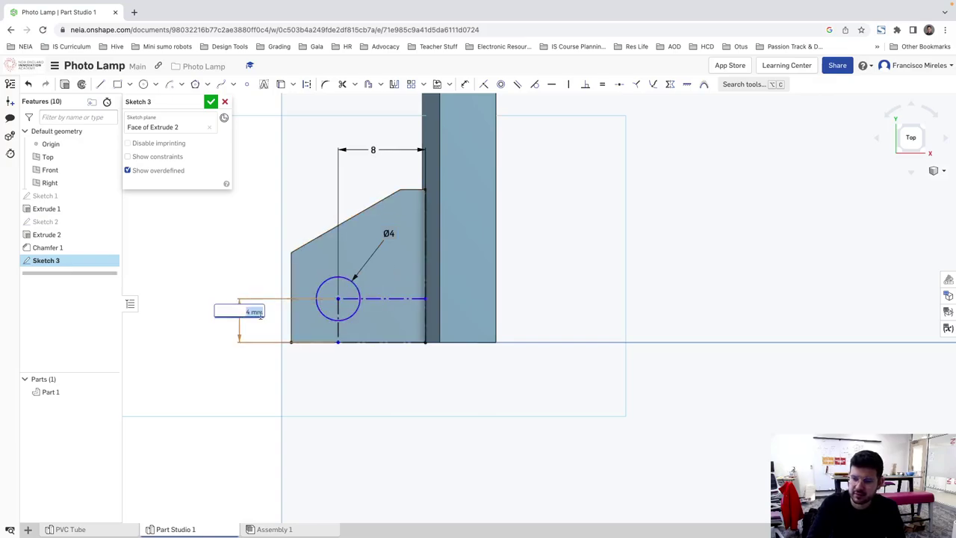
text(5)
key(Return)
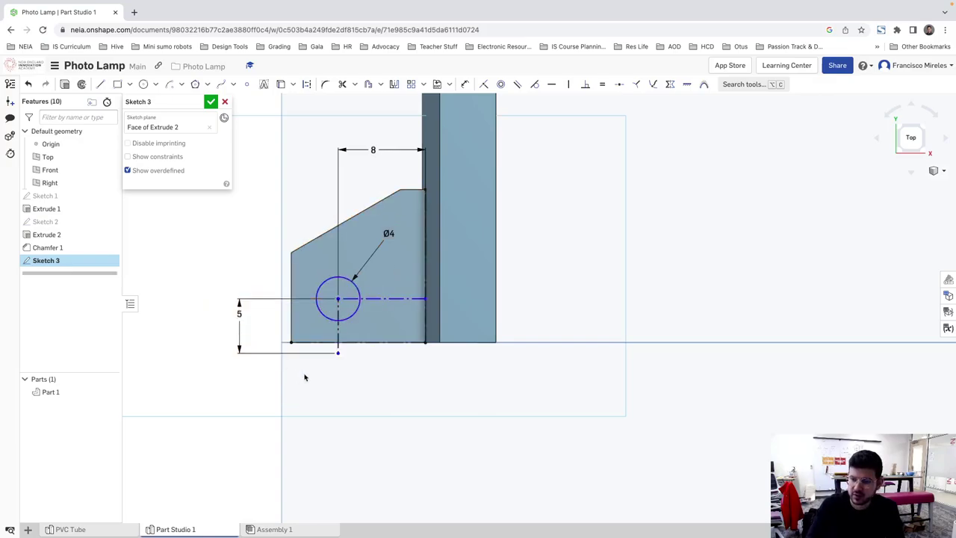
drag(337, 351, 338, 341)
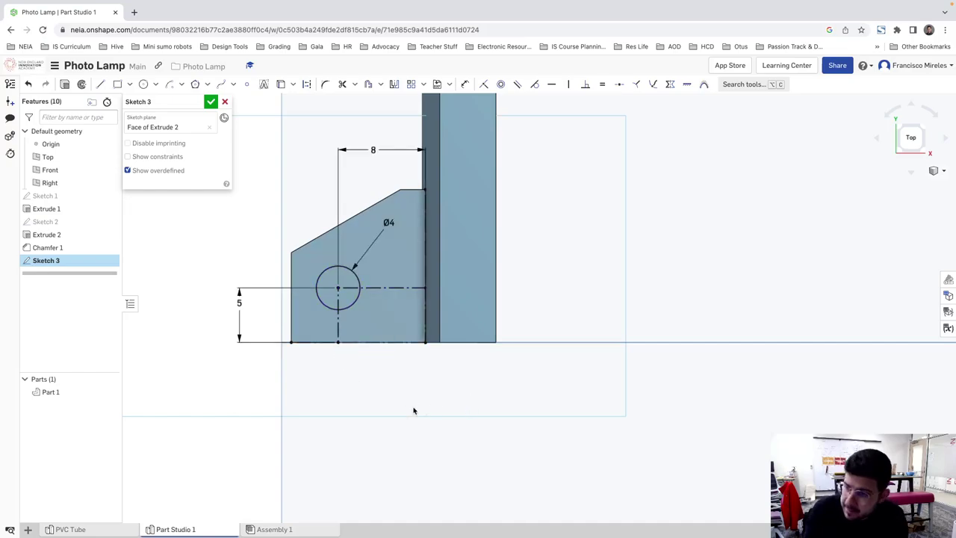
mouse_move(414, 410)
right_down()
mouse_move(485, 416)
mouse_move(632, 256)
right_up()
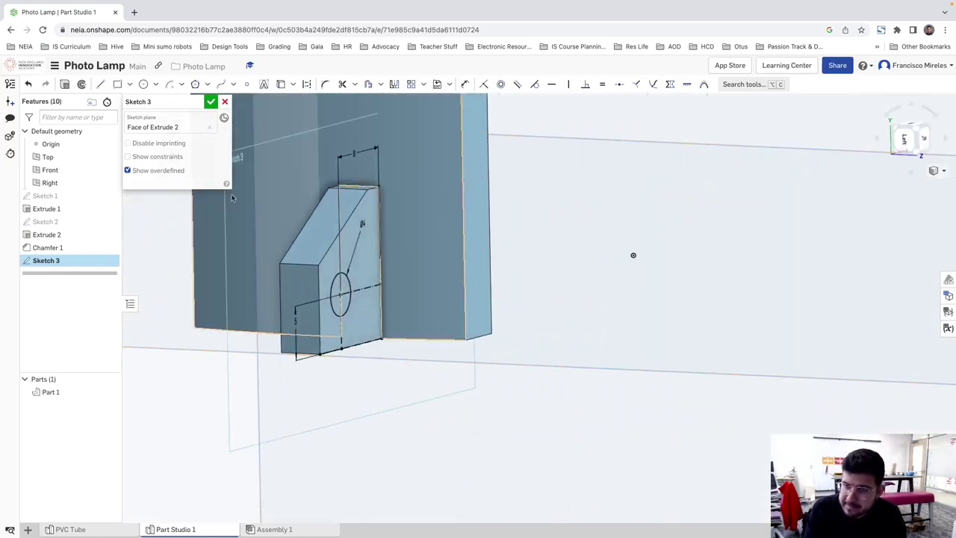
Step: Extrude Sketch 3's circle as a Remove cut, Up to next, through the tab
click(65, 84)
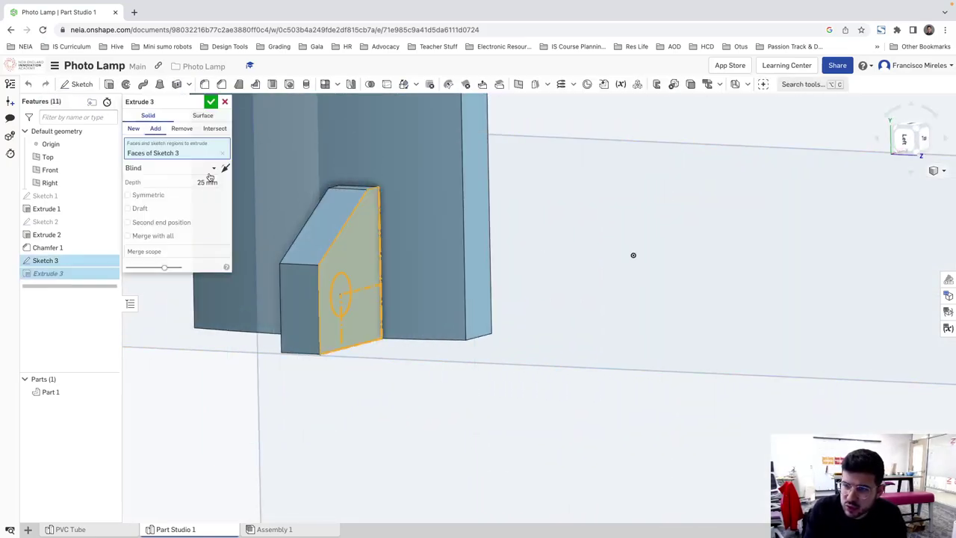
click(181, 128)
right_drag(443, 313, 401, 308)
click(190, 171)
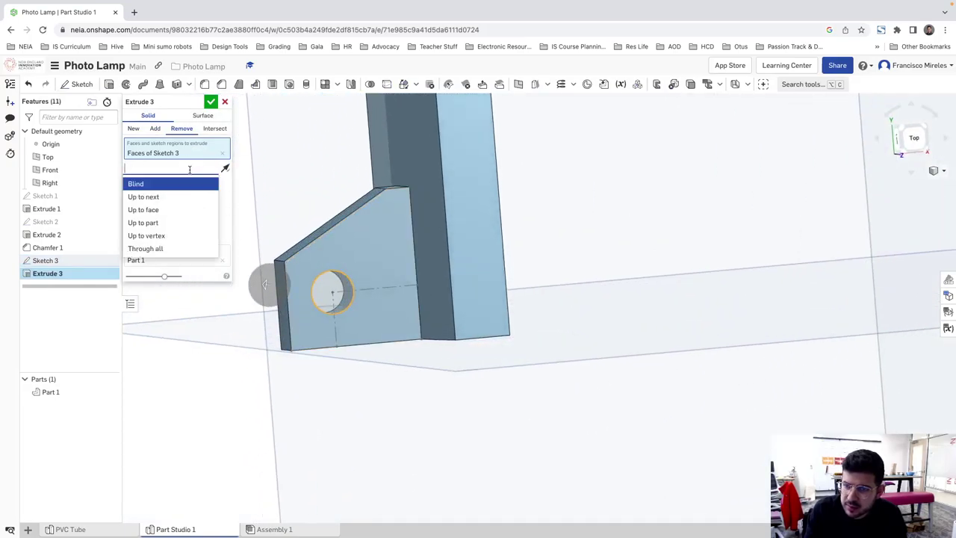
click(154, 197)
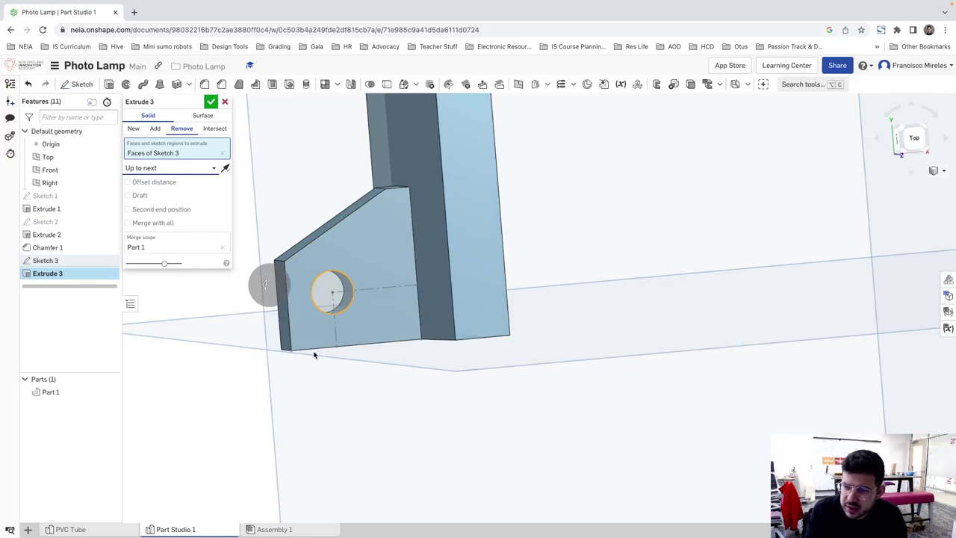
click(212, 102)
right_drag(226, 296, 234, 296)
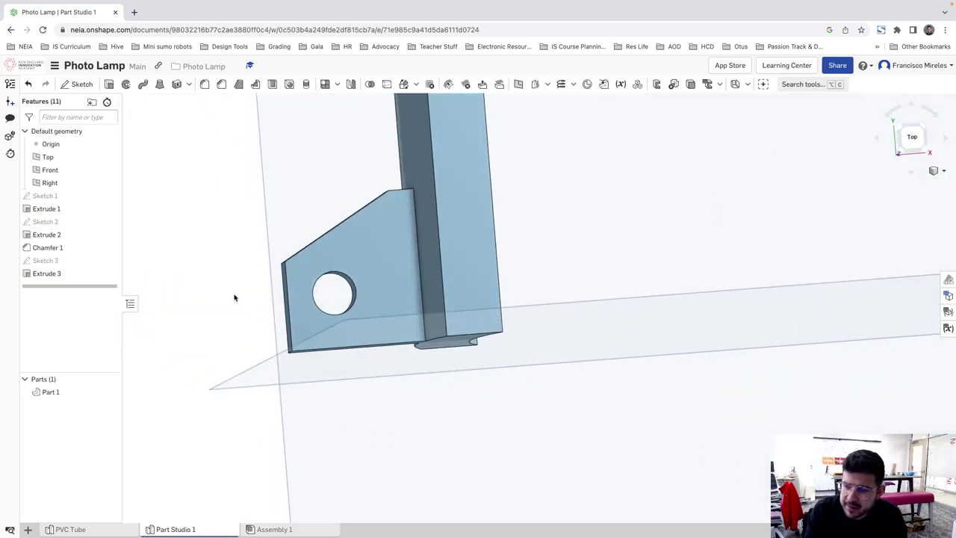
Step: Roll the history back above Extrude 3 and select Chamfer 1 and Extrude 2
click(60, 249)
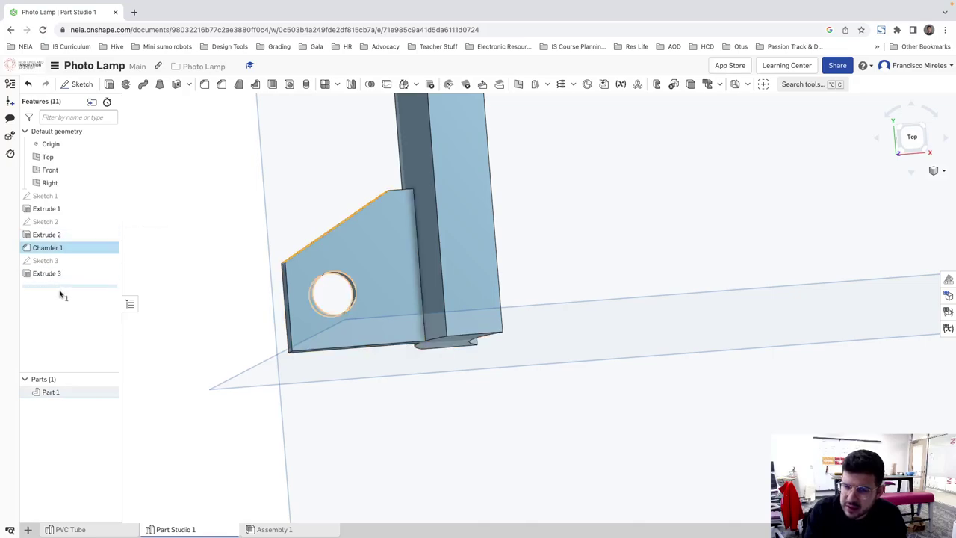
mouse_move(64, 286)
mouse_down()
mouse_move(55, 273)
mouse_move(58, 290)
mouse_move(59, 271)
mouse_move(66, 301)
mouse_move(61, 270)
mouse_up()
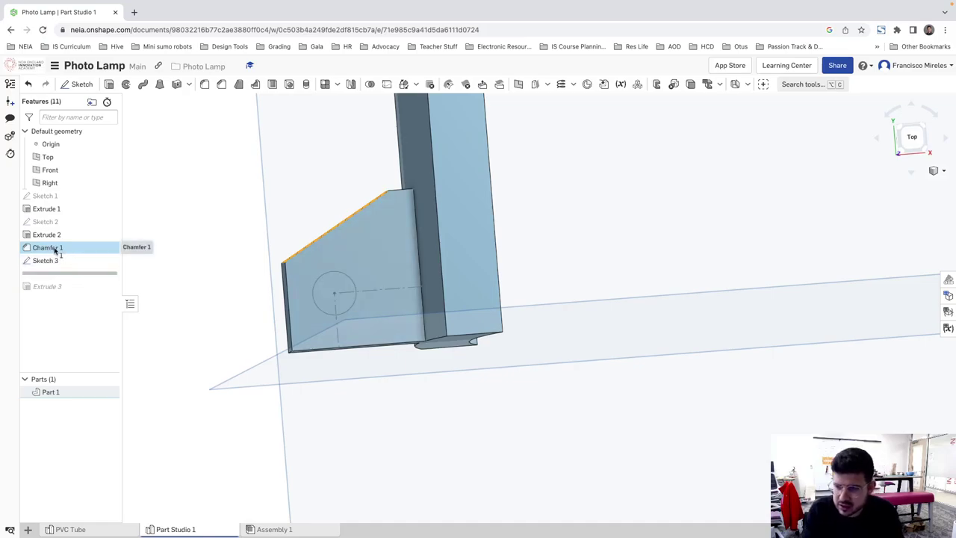
click(57, 248)
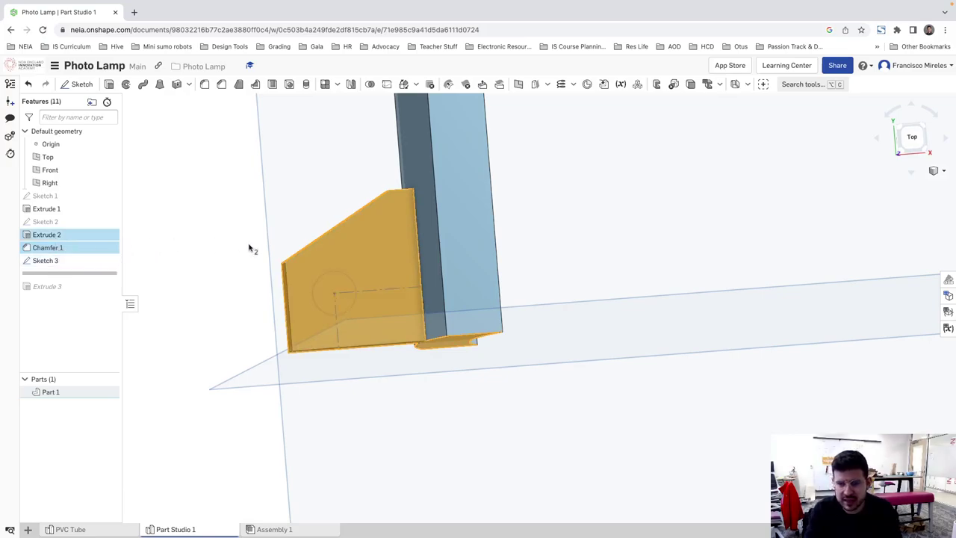
Step: Start a Feature mirror of Extrude 2 and Chamfer 1
click(349, 85)
right_drag(367, 473, 358, 446)
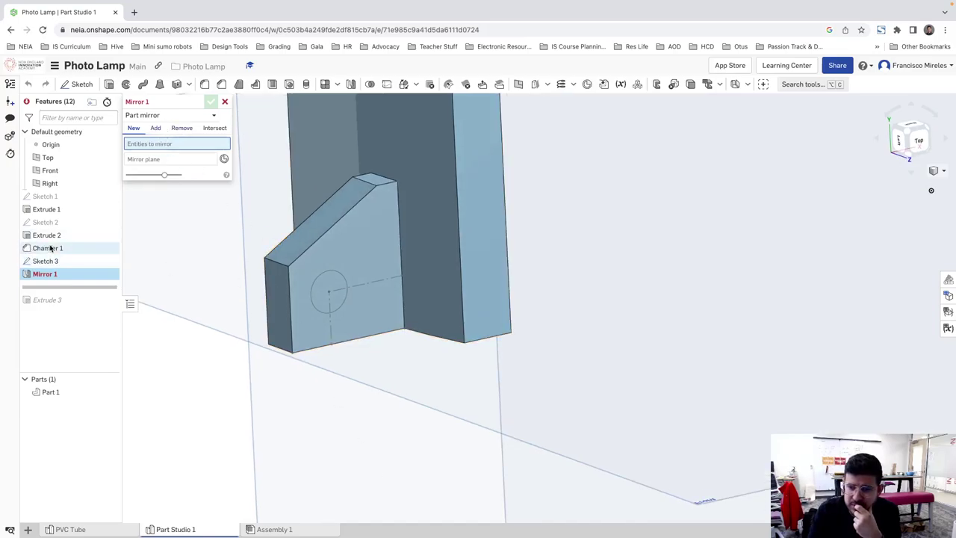
click(183, 116)
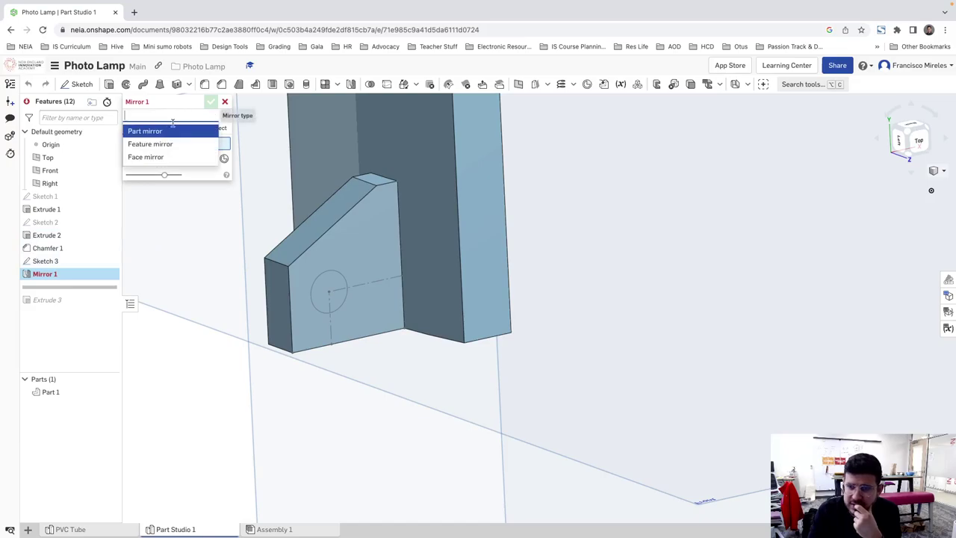
click(163, 142)
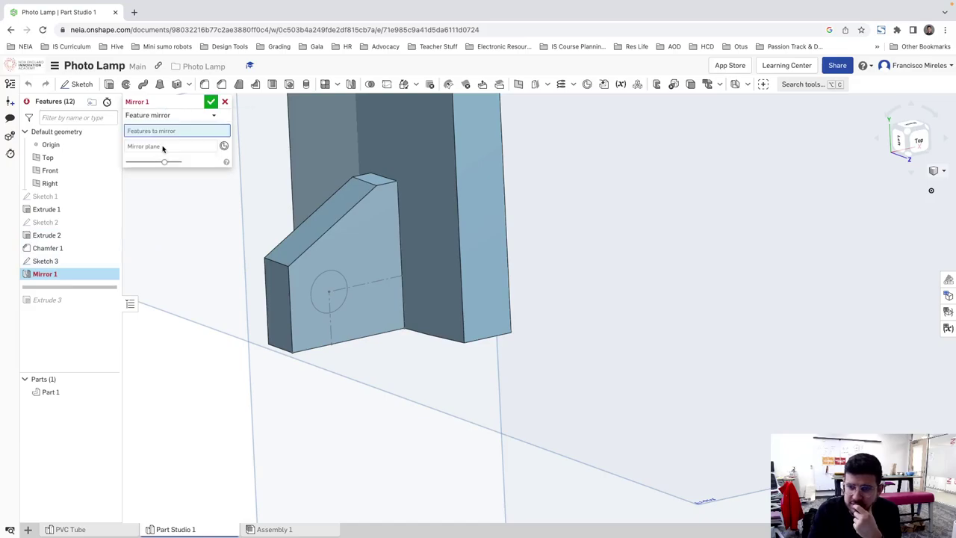
click(47, 236)
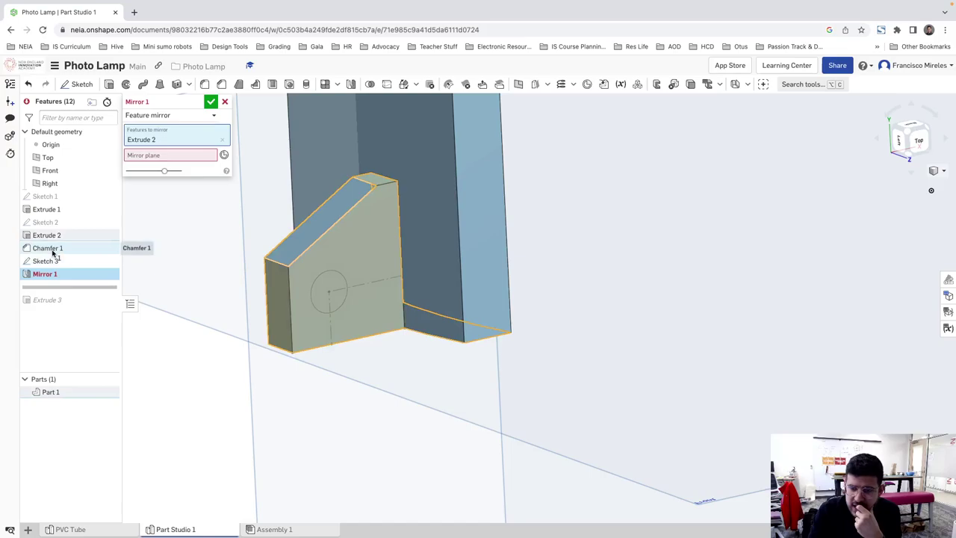
click(49, 248)
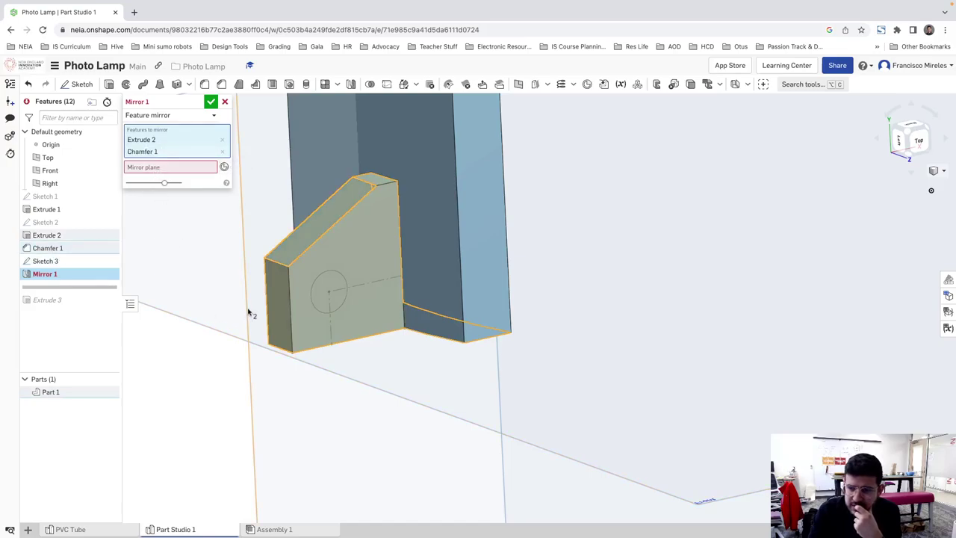
scroll(251, 319, up, 2)
scroll(258, 340, down, 8)
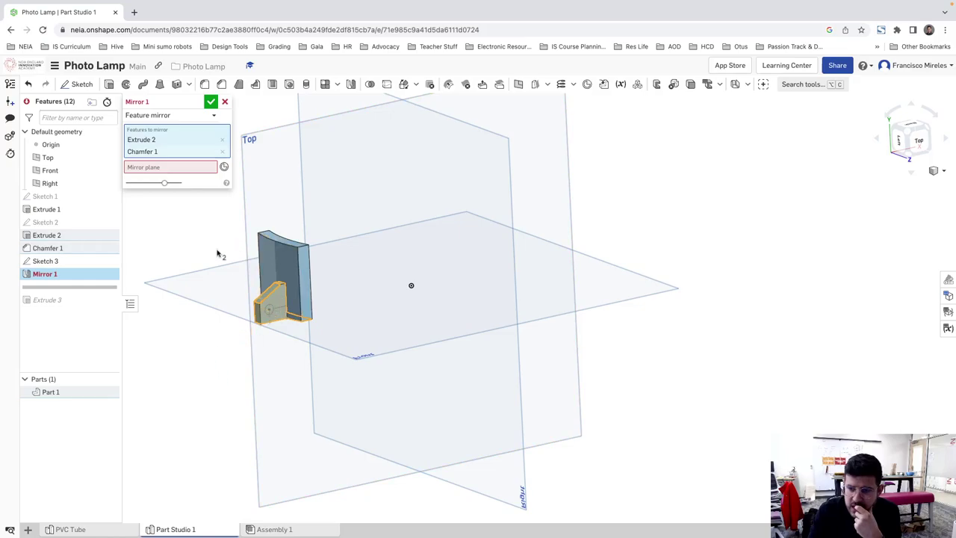
Step: Mirror them across the Top plane and accept Mirror 1
click(175, 166)
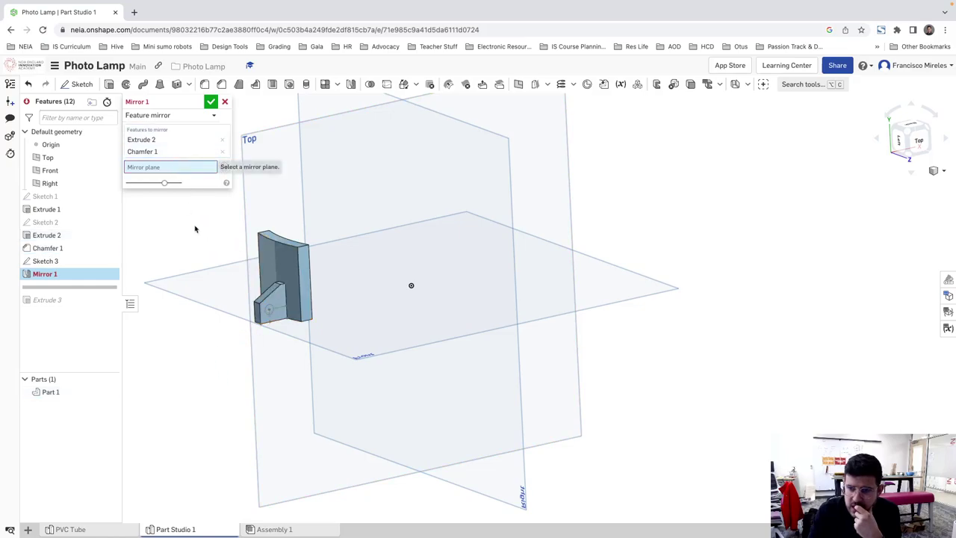
click(251, 362)
mouse_move(230, 378)
right_down()
mouse_move(222, 373)
mouse_move(286, 351)
mouse_move(322, 362)
mouse_move(246, 367)
right_up()
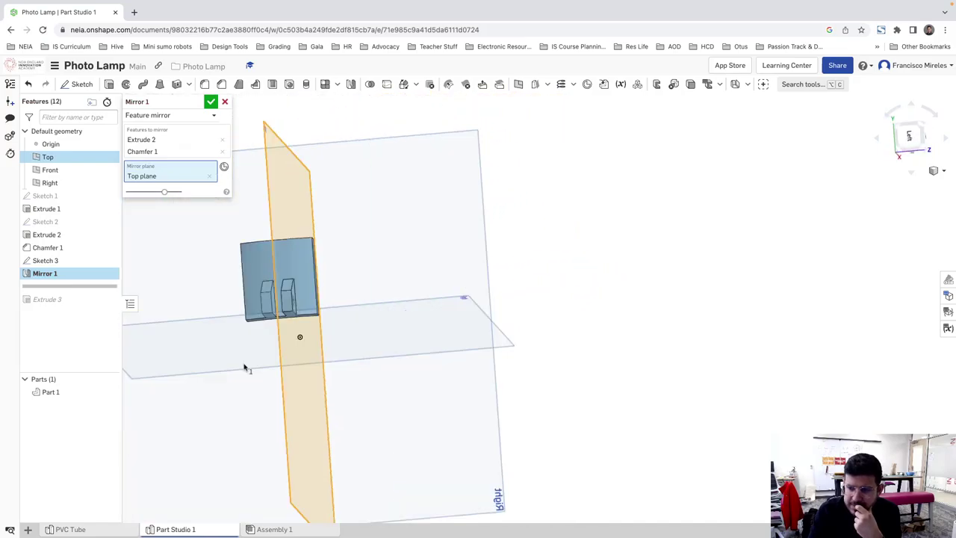
click(211, 102)
right_drag(277, 235, 277, 299)
scroll(276, 299, up, 3)
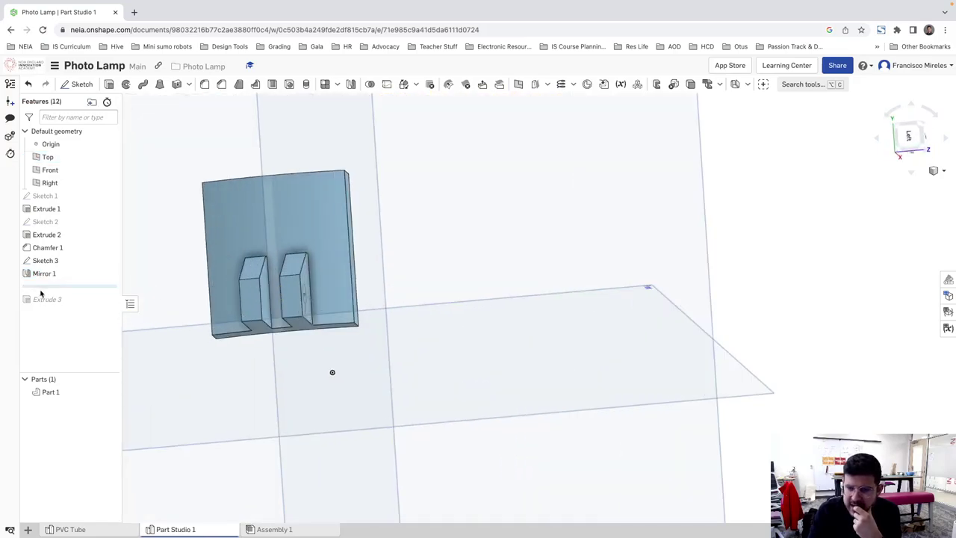
Step: Roll the history forward and change Extrude 3's end type to Through all
drag(58, 293, 59, 304)
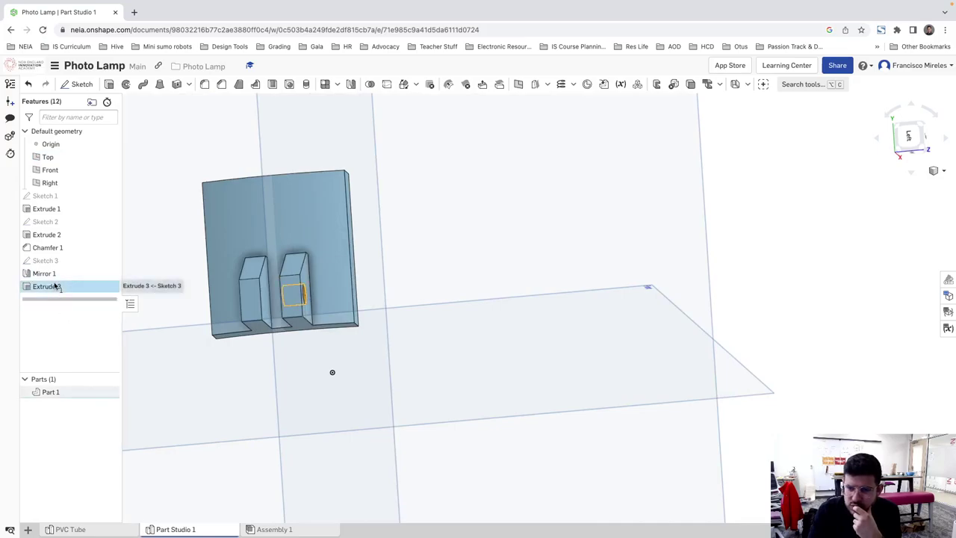
right_click(57, 286)
click(82, 305)
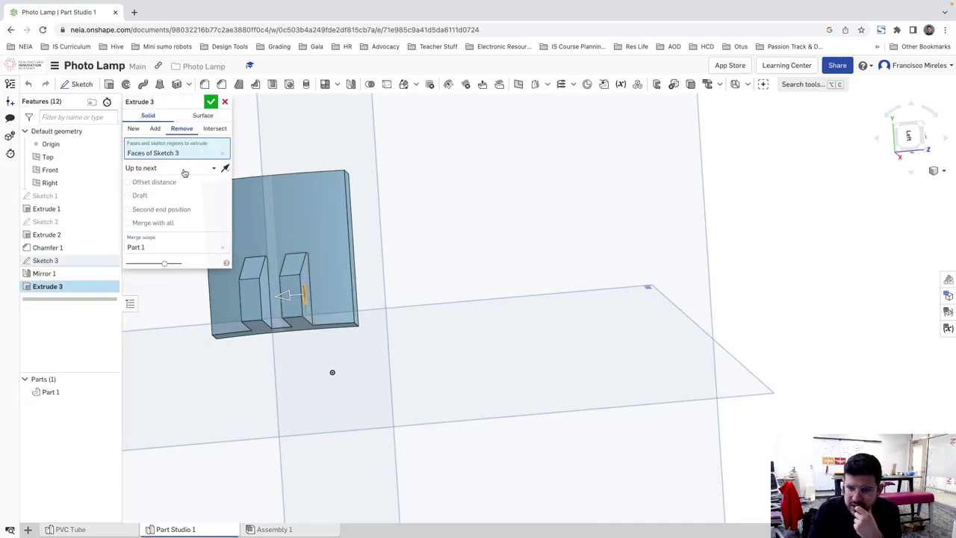
click(183, 169)
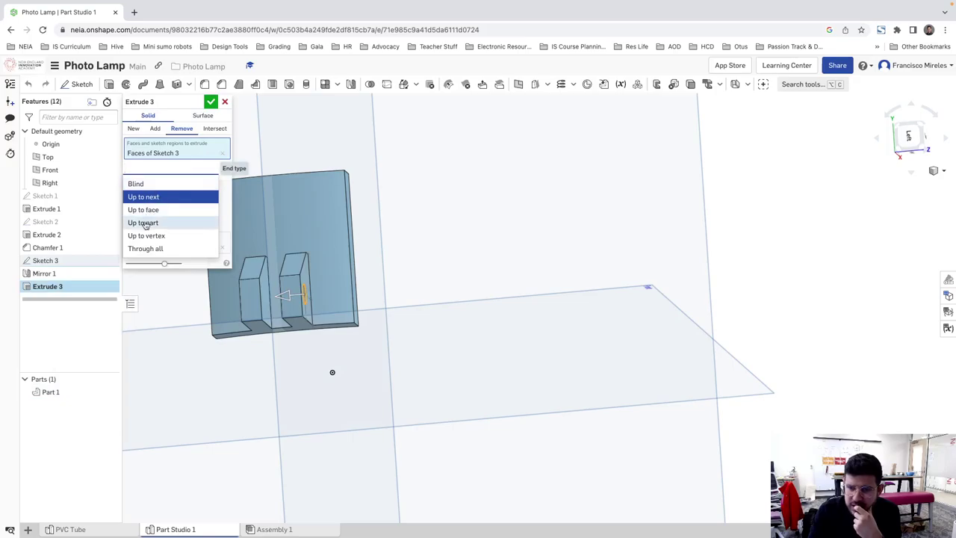
click(149, 248)
mouse_move(415, 389)
right_down()
mouse_move(337, 371)
mouse_move(348, 395)
mouse_move(392, 409)
right_up()
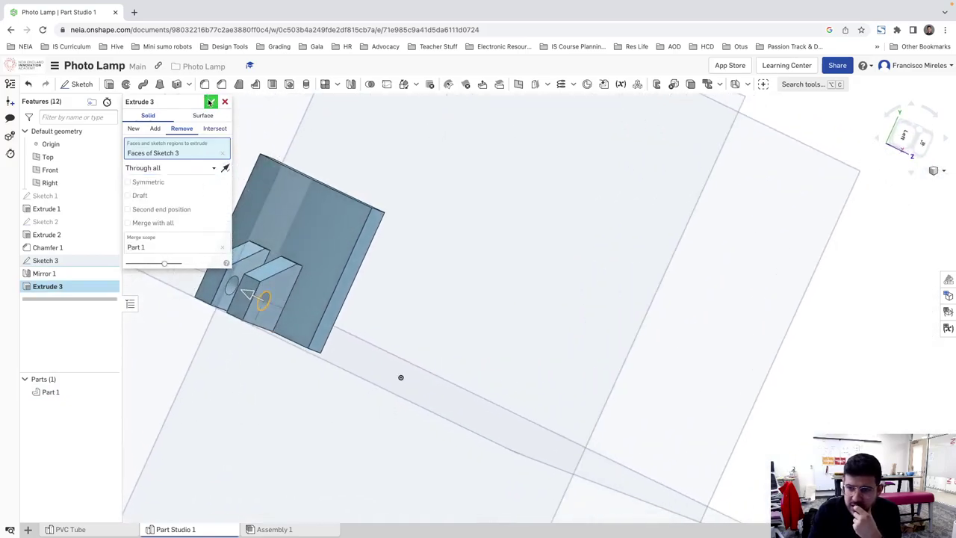
click(211, 102)
right_drag(351, 284, 423, 329)
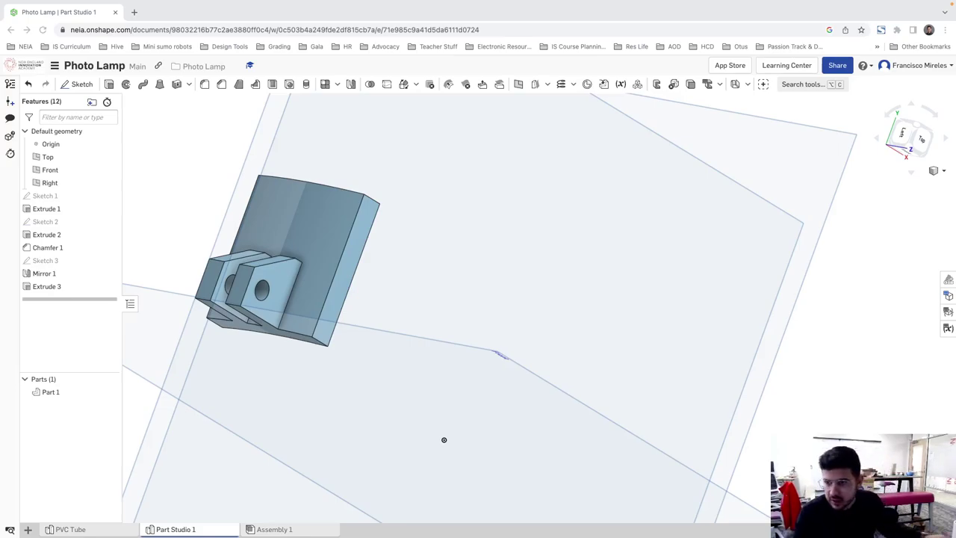
Step: Start a new sketch on the Right plane
right_drag(306, 236, 352, 271)
scroll(351, 271, up, 3)
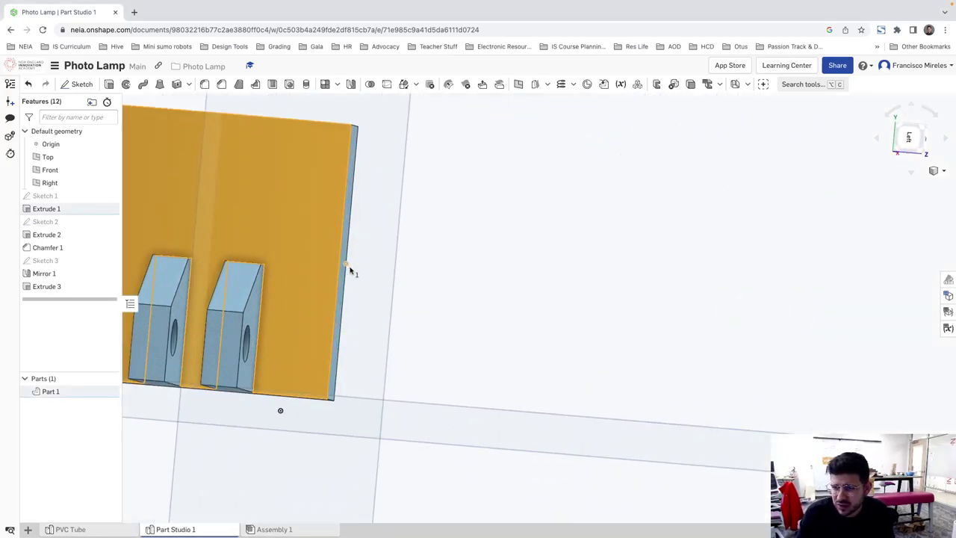
scroll(351, 261, down, 8)
click(395, 177)
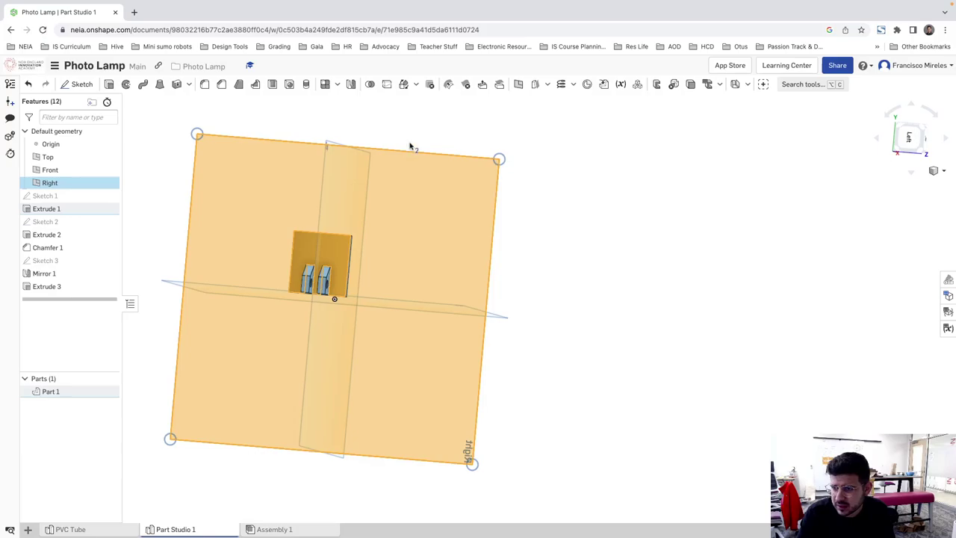
click(409, 147)
right_click(414, 162)
click(463, 279)
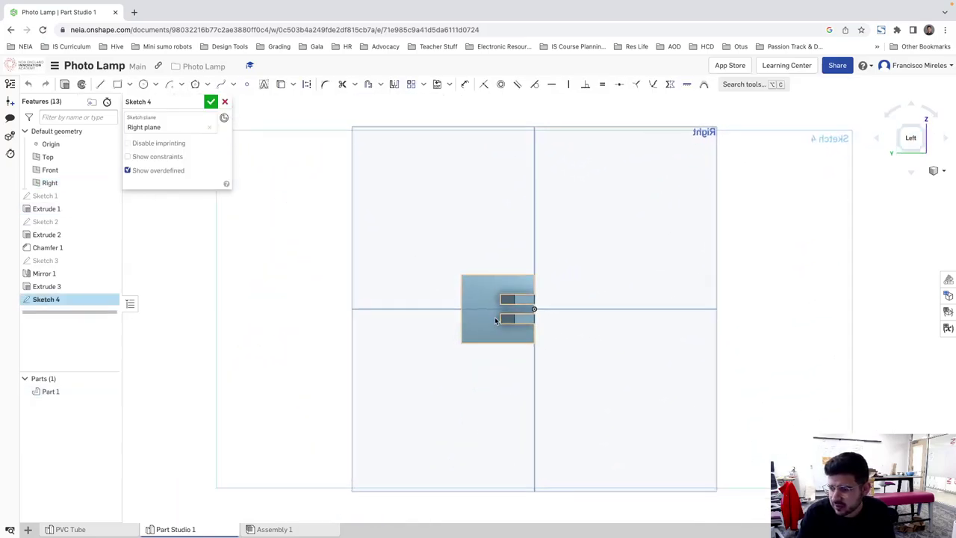
Step: Draw two circles and a construction line from the part's edge to the lower circle's centre
scroll(495, 319, up, 5)
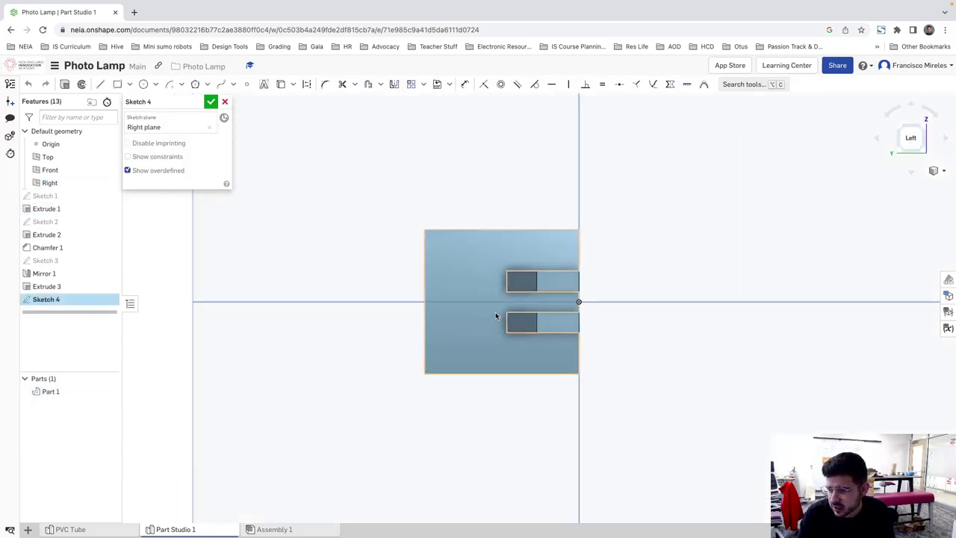
click(143, 84)
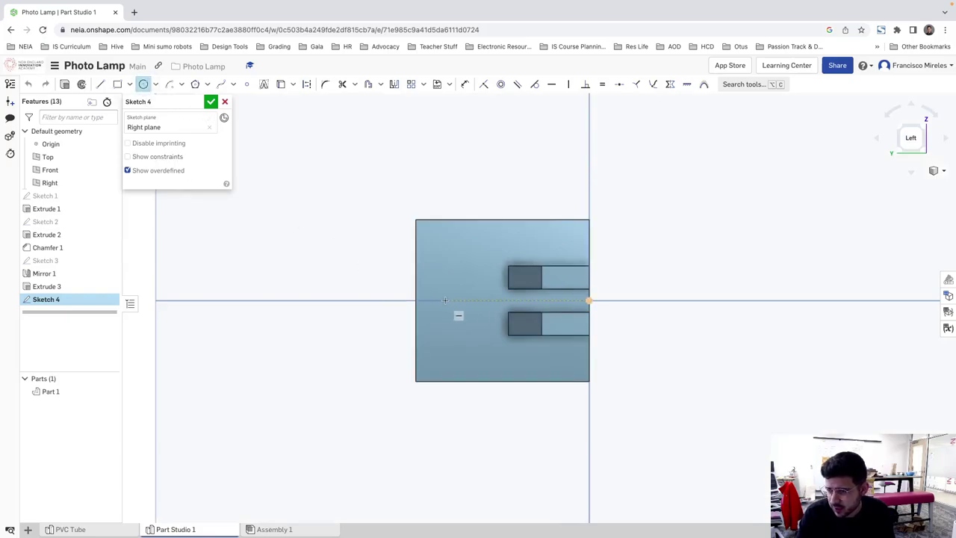
drag(443, 300, 453, 300)
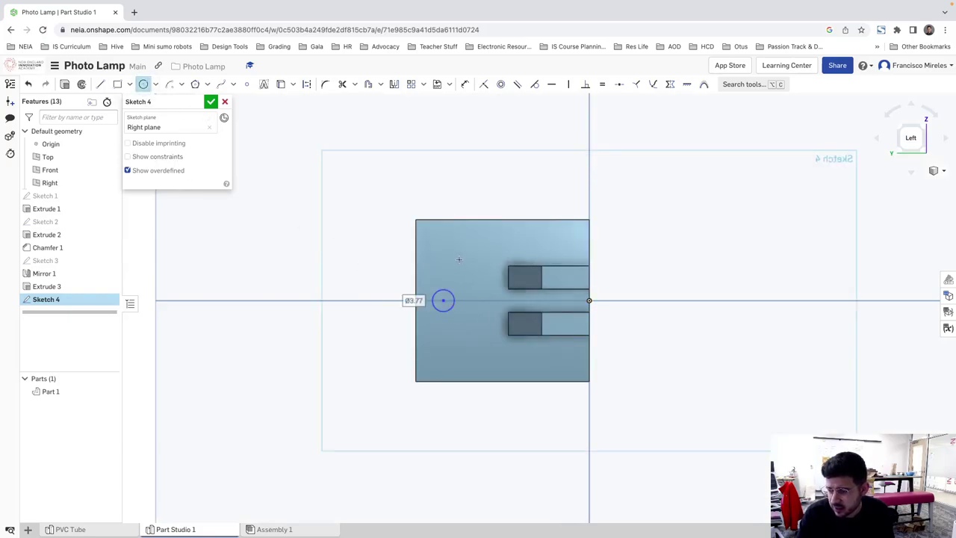
drag(459, 259, 459, 271)
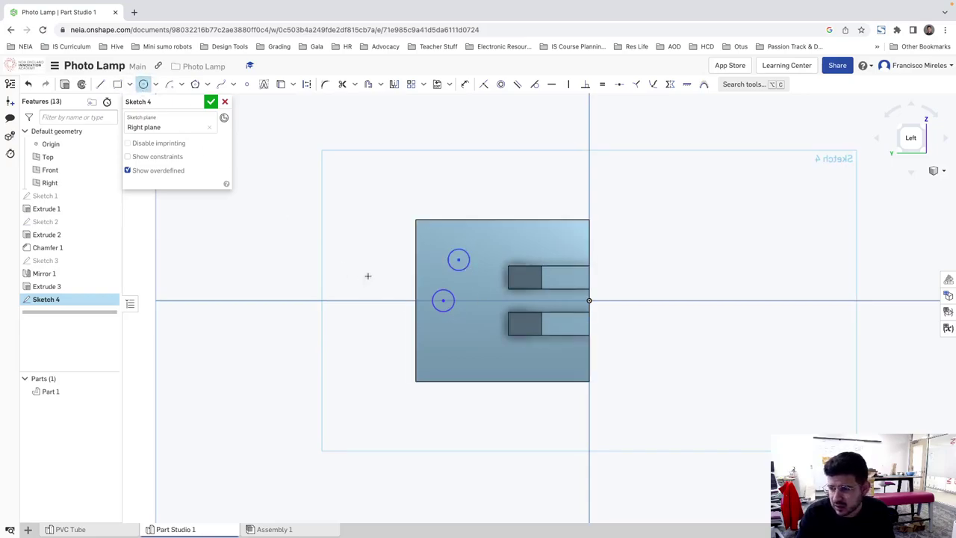
scroll(482, 304, up, 1)
click(100, 83)
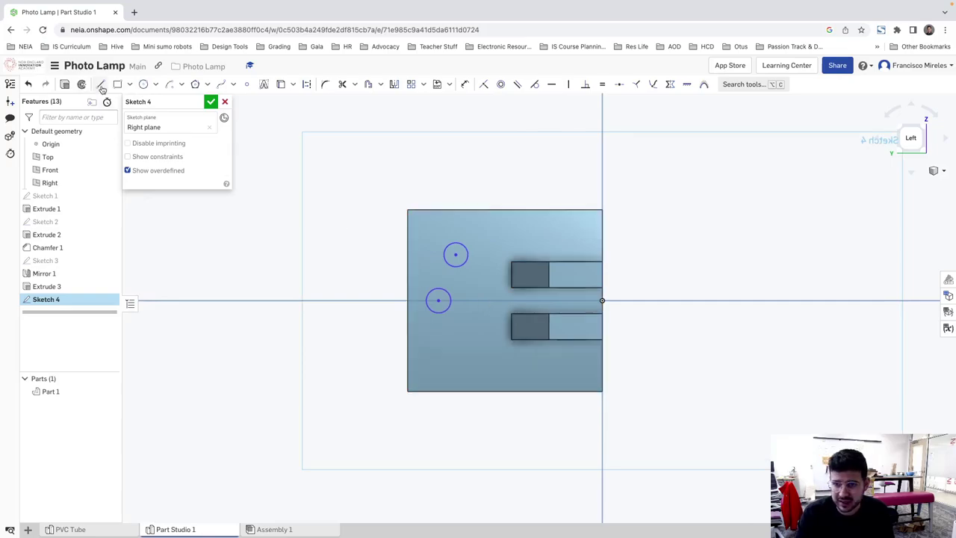
click(601, 300)
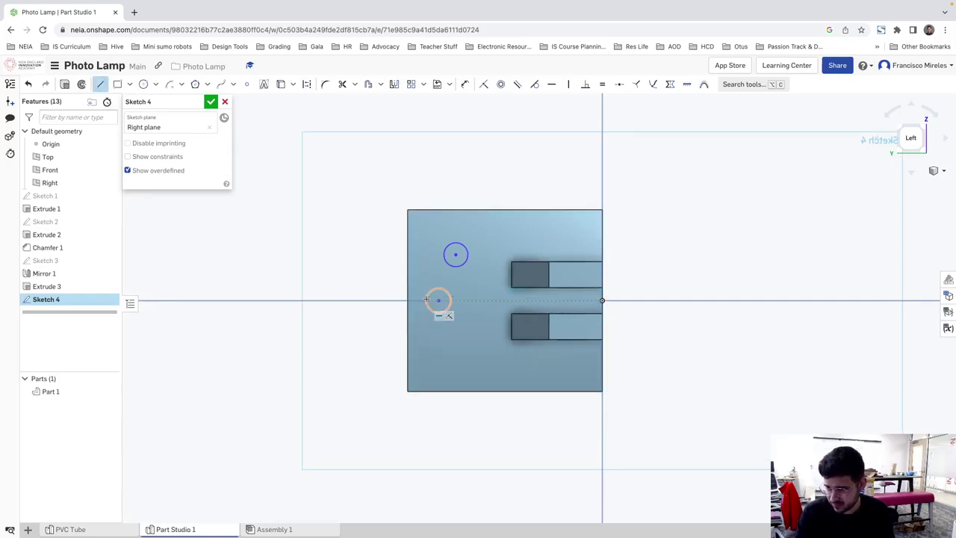
click(438, 300)
key(Escape)
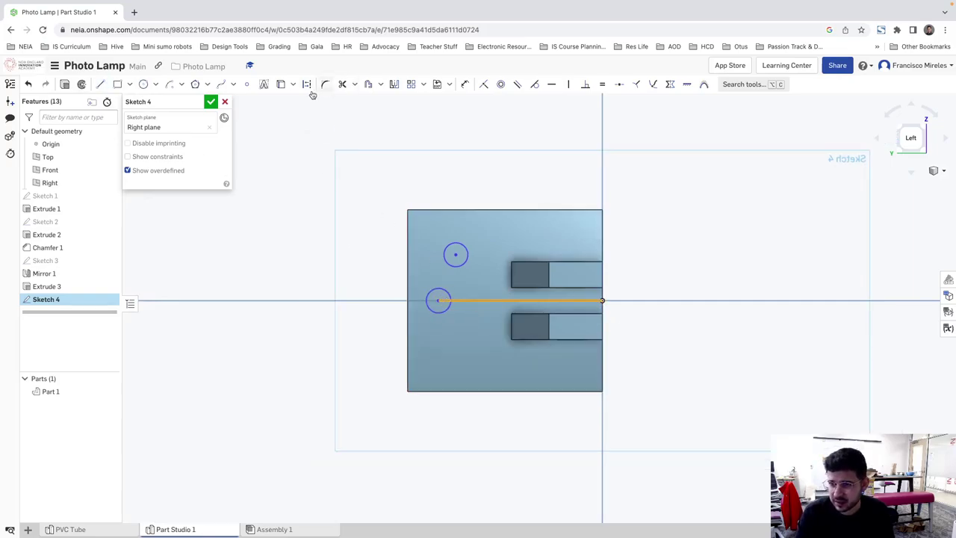
click(306, 84)
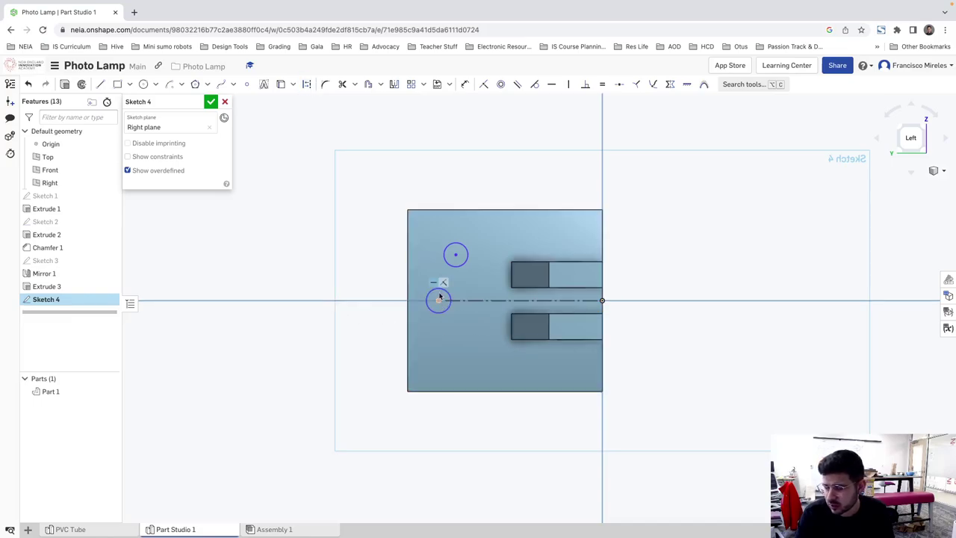
Step: Dimension both circles to Ø4
click(464, 84)
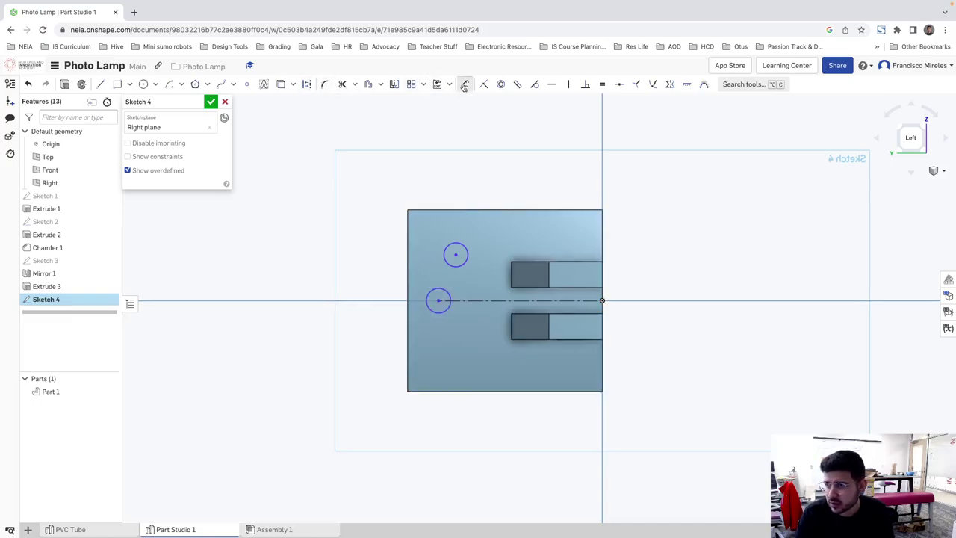
click(430, 291)
click(374, 267)
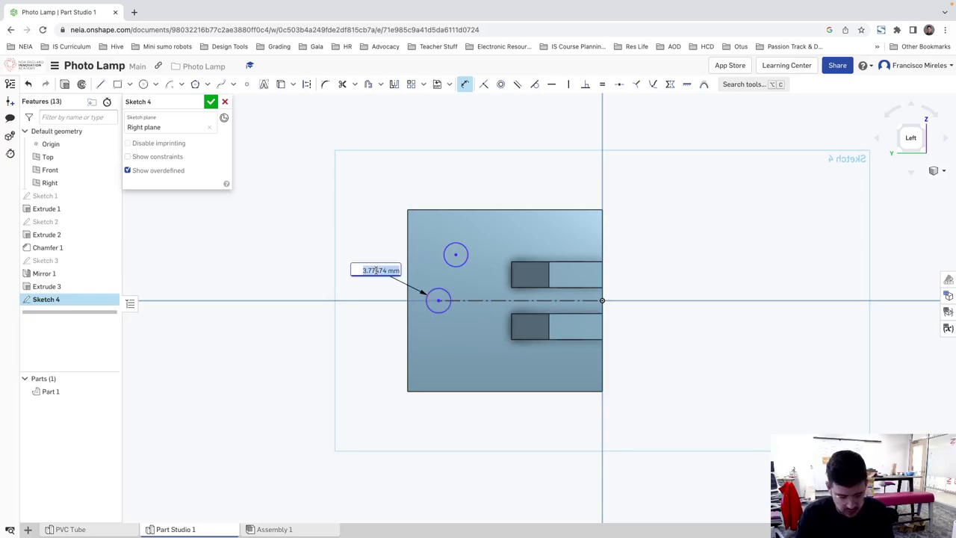
text(4)
key(Return)
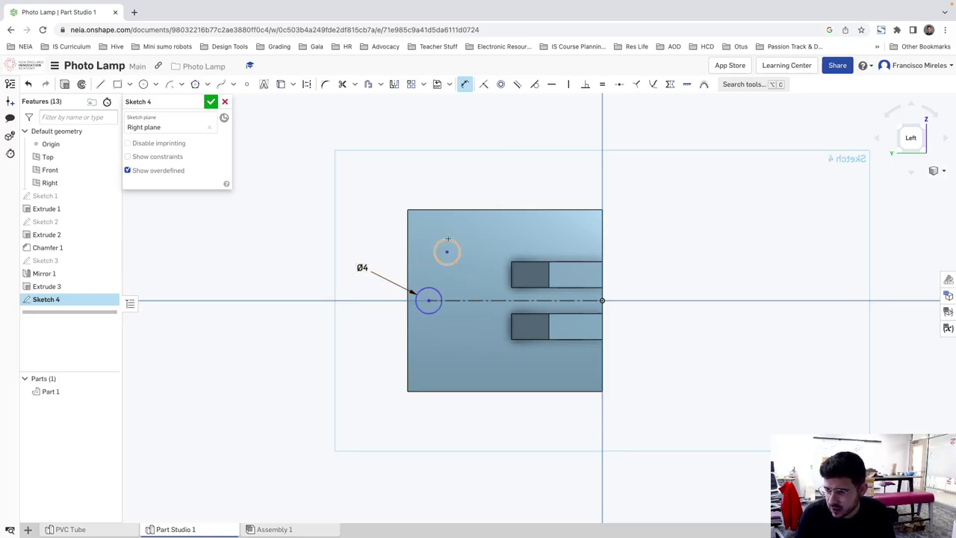
click(458, 258)
click(438, 193)
text(4)
key(Return)
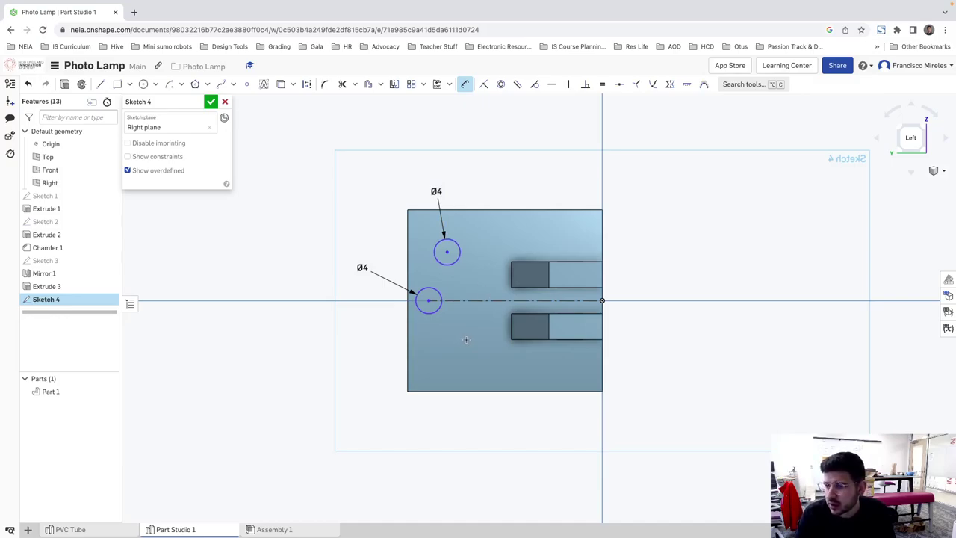
Step: Dimension the lower construction line 24 mm long
click(496, 301)
click(527, 174)
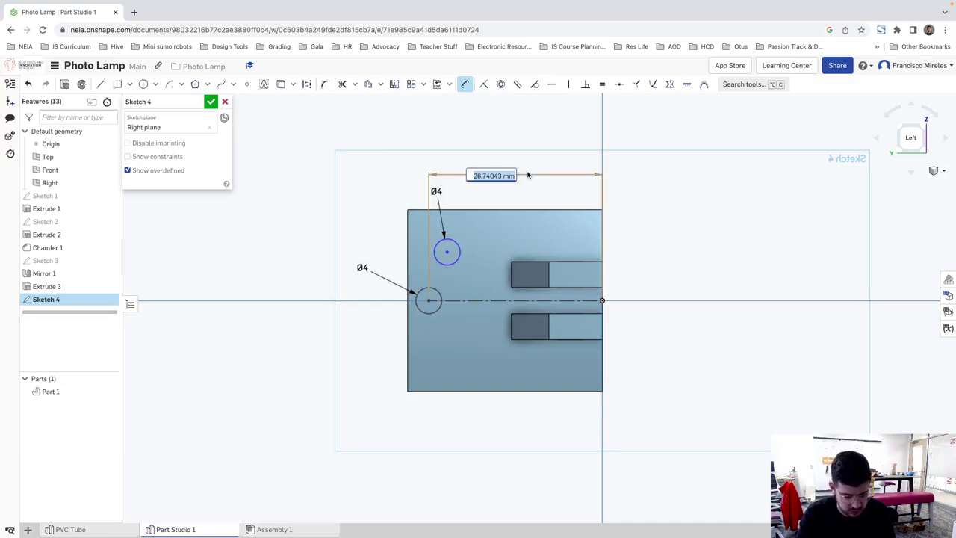
text(24)
key(Return)
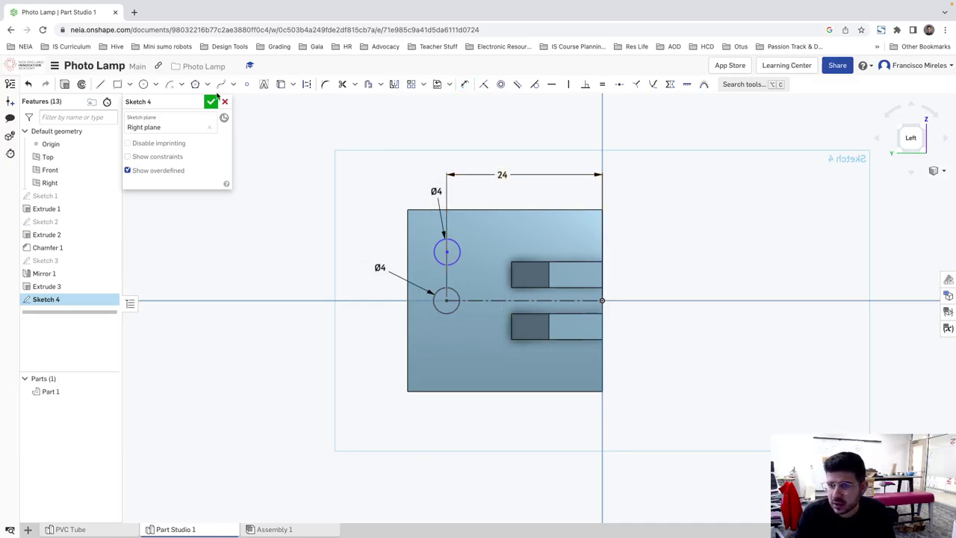
Step: Draw a construction line from the upper circle's centre to the part's edge
click(100, 84)
click(446, 251)
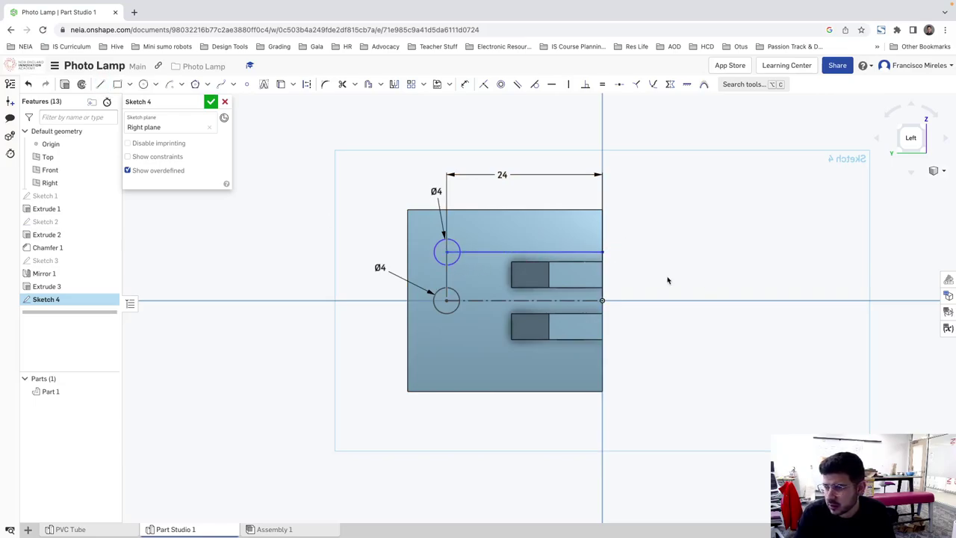
click(601, 252)
key(d)
key(q)
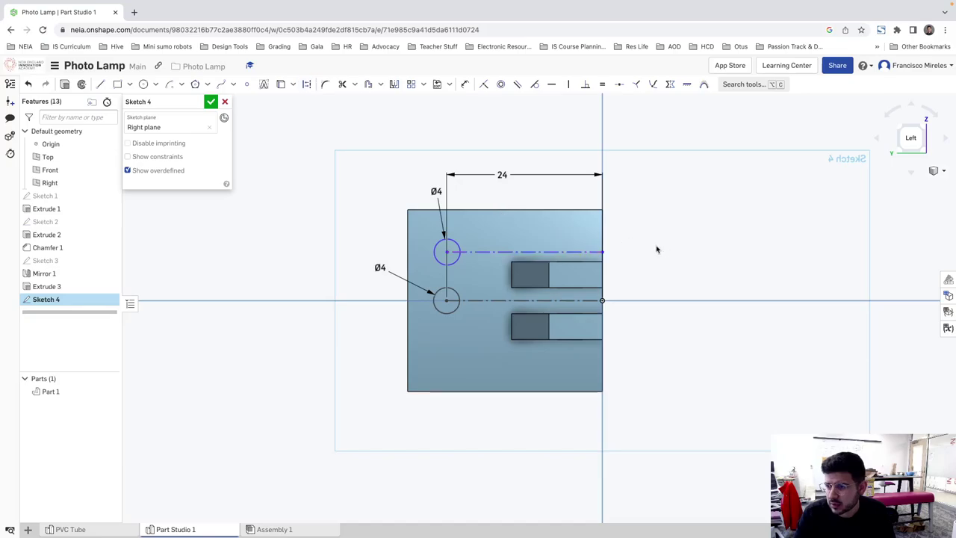
mouse_move(447, 252)
mouse_down()
mouse_move(464, 254)
mouse_move(435, 239)
mouse_up()
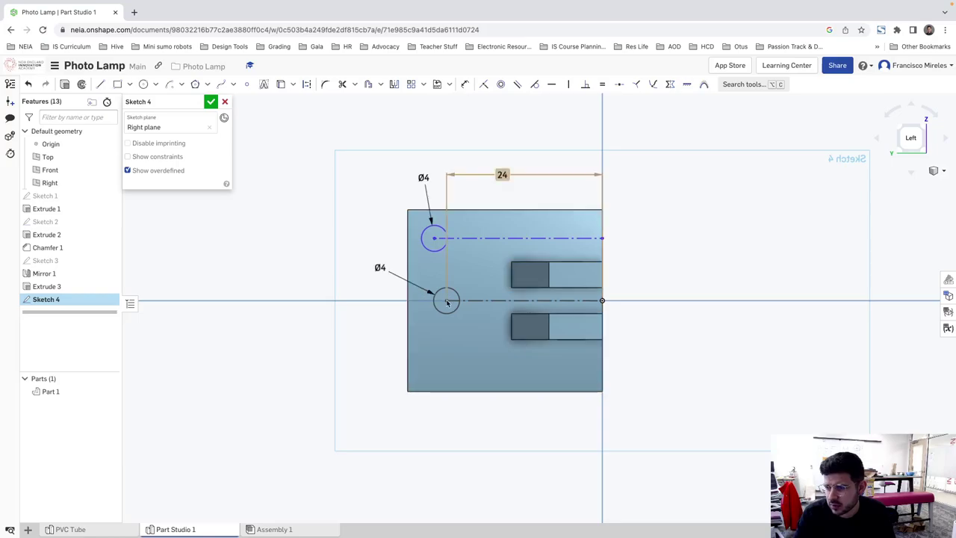
Step: Change the 24 mm edge distance to 20
double_click(503, 175)
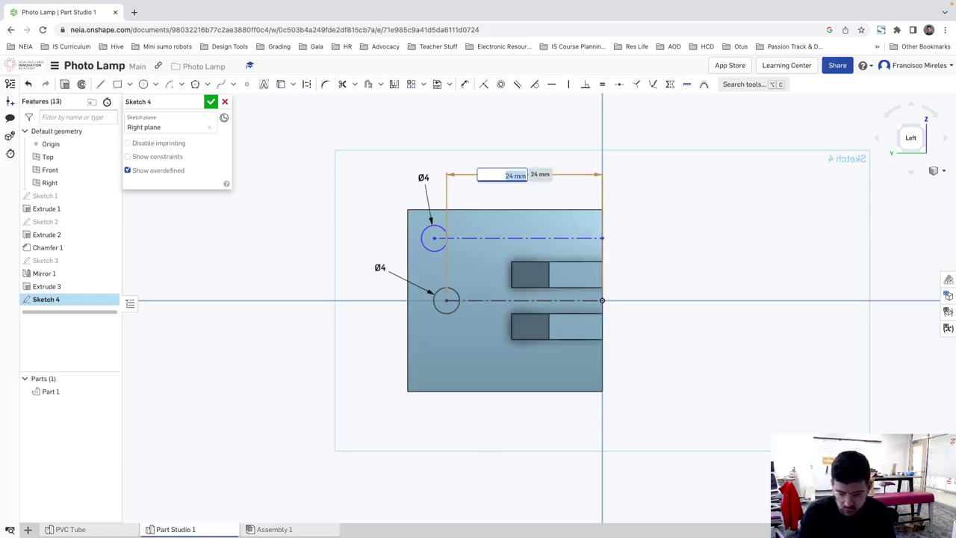
text(20)
key(Return)
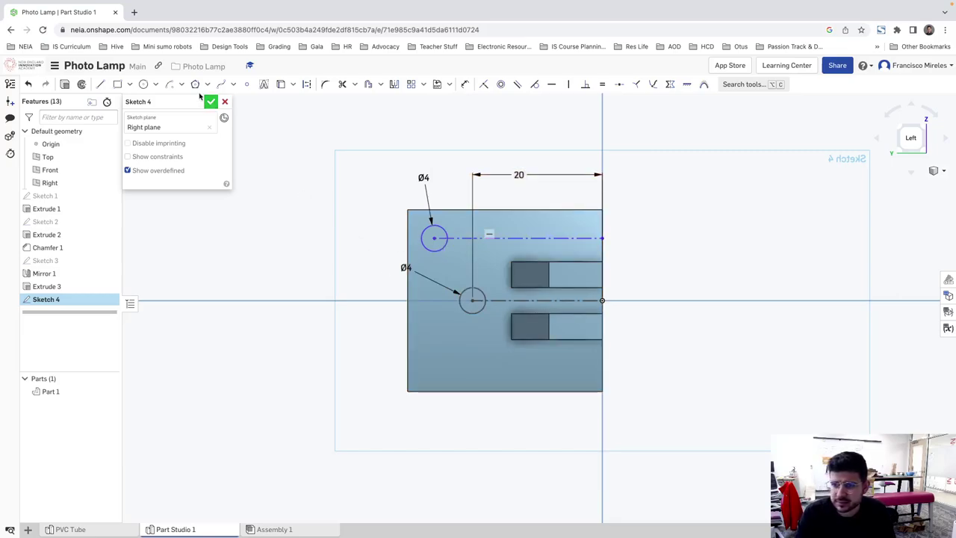
click(306, 85)
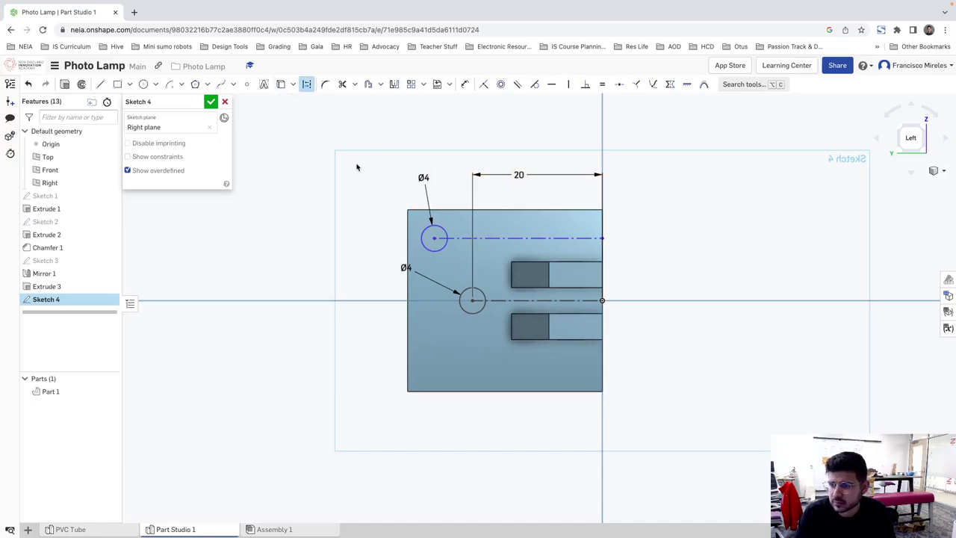
Step: Dimension the upper circle 5 mm from the part's top edge
click(464, 84)
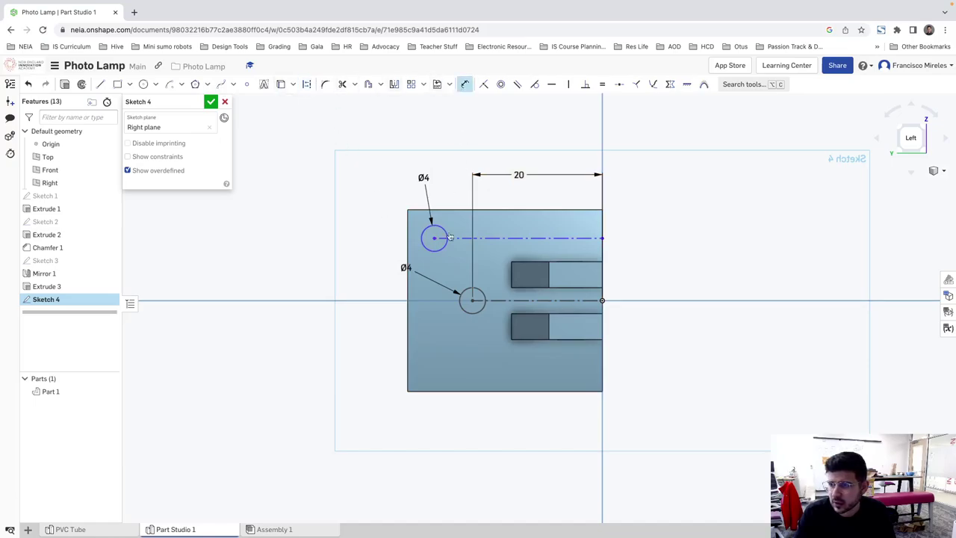
click(546, 210)
click(374, 222)
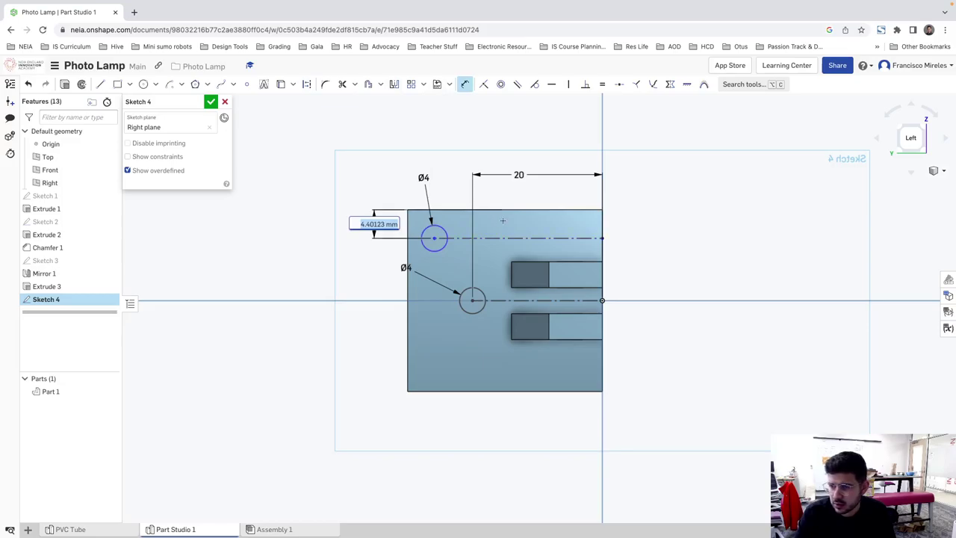
text(4)
key(Return)
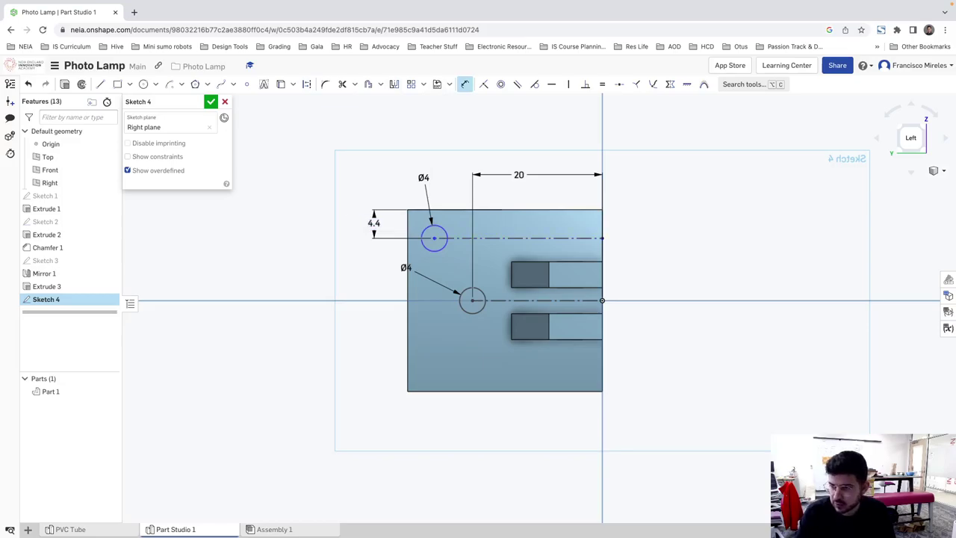
double_click(374, 221)
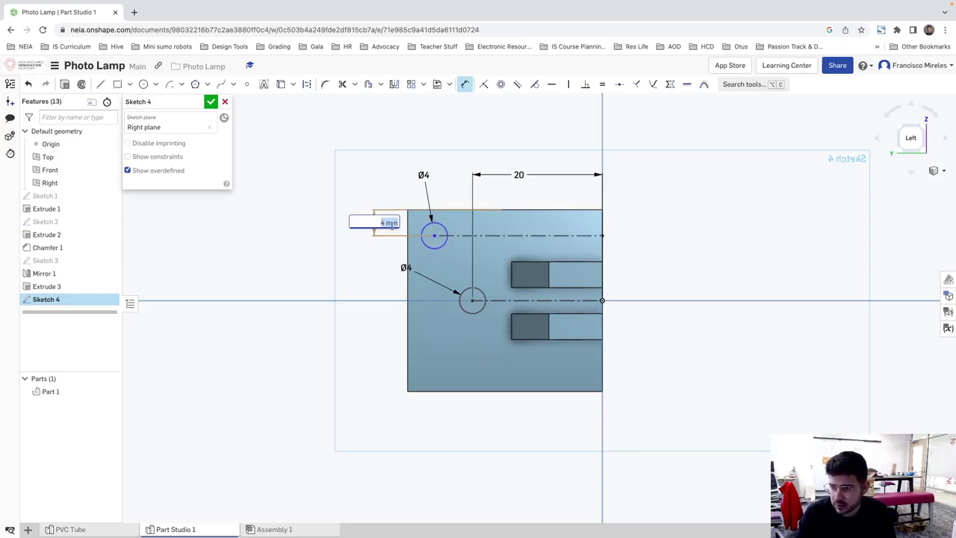
key(Return)
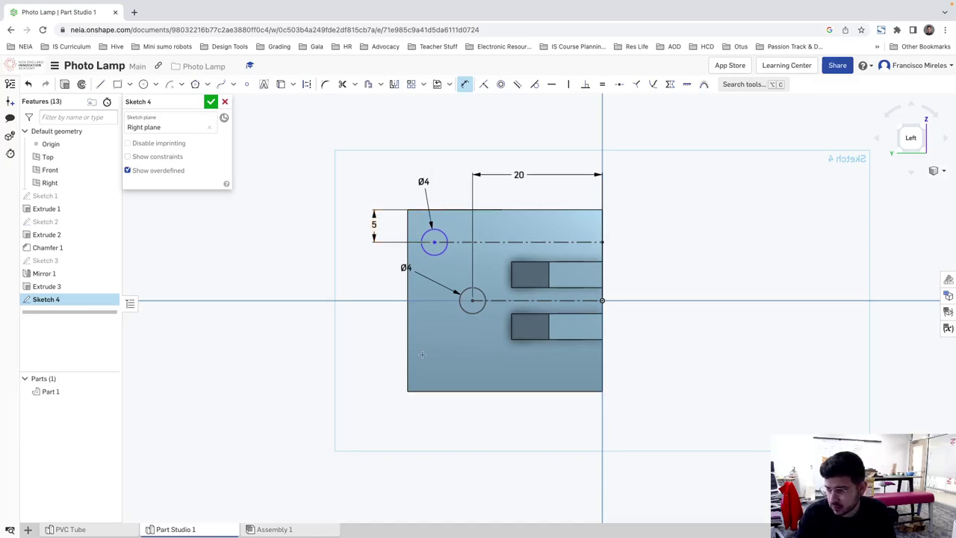
key(Escape)
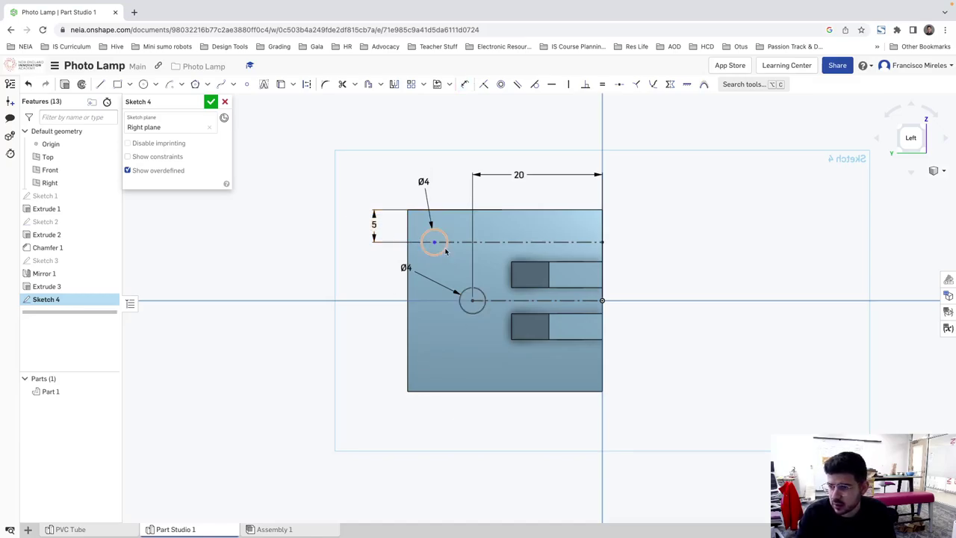
Step: Set the upper circle's centre 24 mm from the part's edge
mouse_move(434, 253)
mouse_down()
mouse_move(469, 252)
mouse_move(441, 252)
mouse_up()
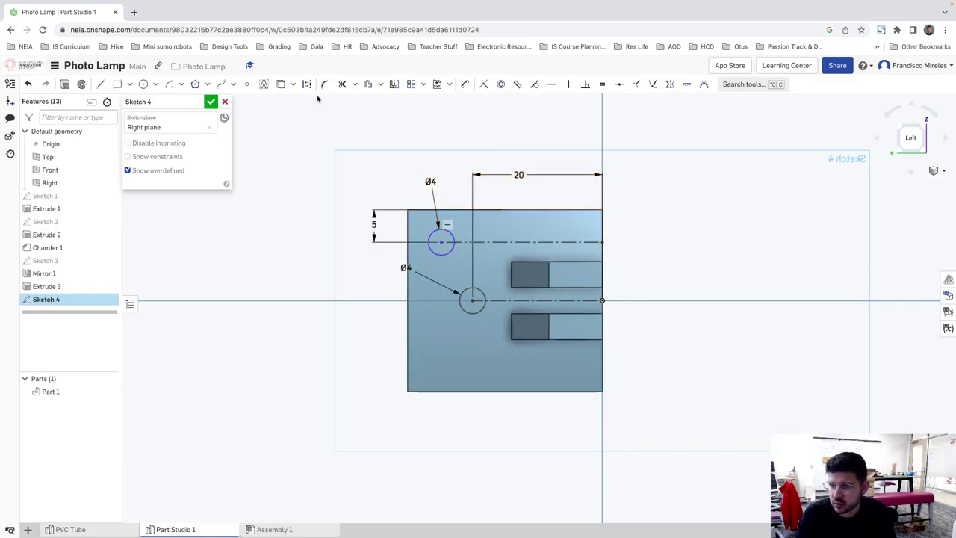
click(464, 84)
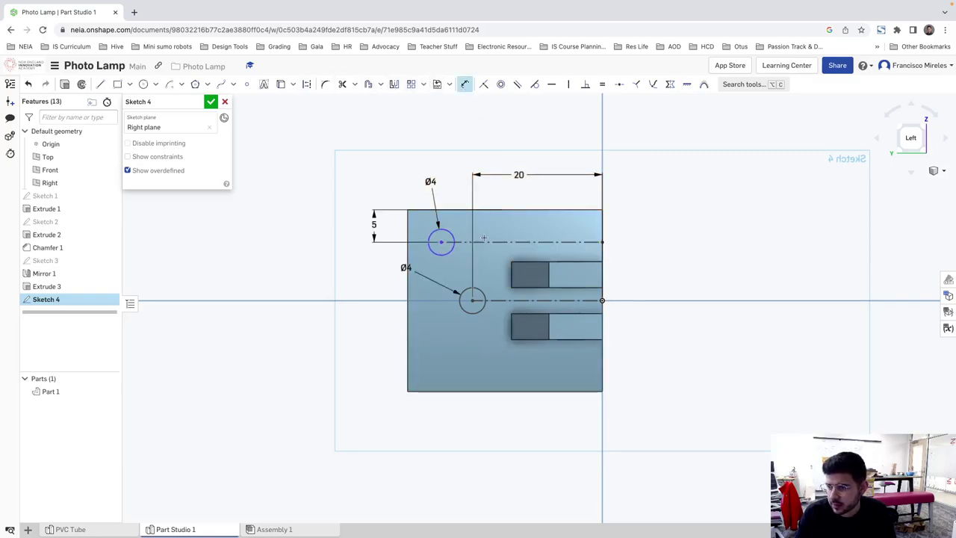
click(484, 241)
click(489, 157)
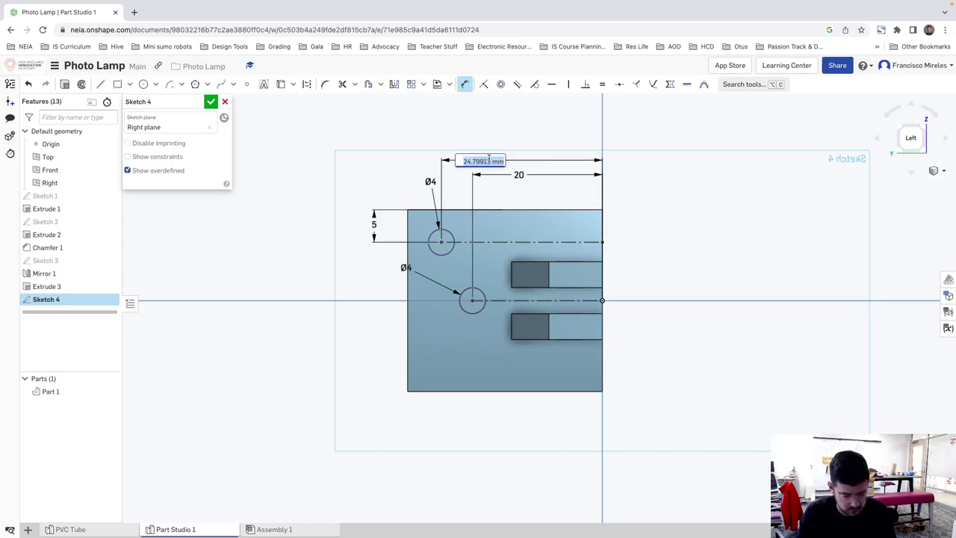
text(24)
key(Return)
key(Escape)
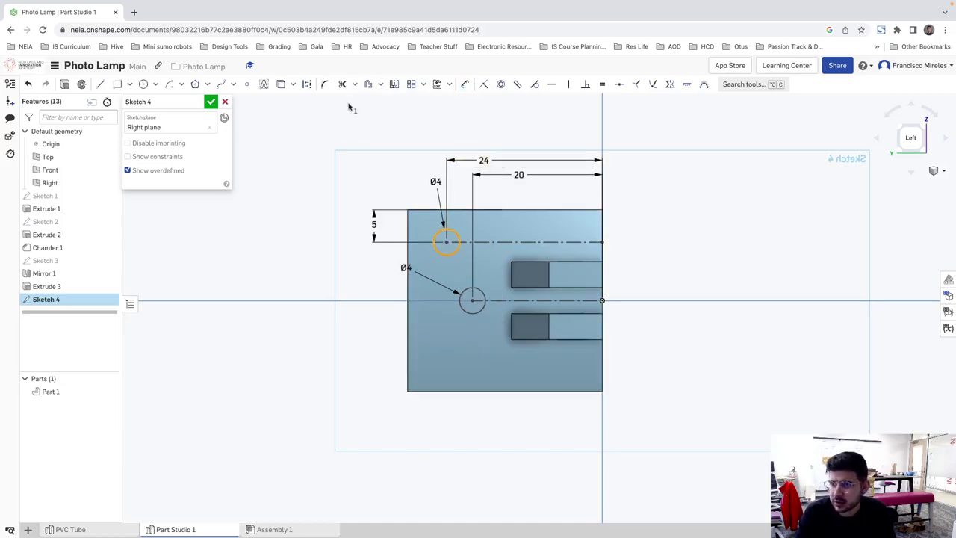
Step: Mirror the bolt circle about the horizontal centreline and close Sketch 4
click(393, 83)
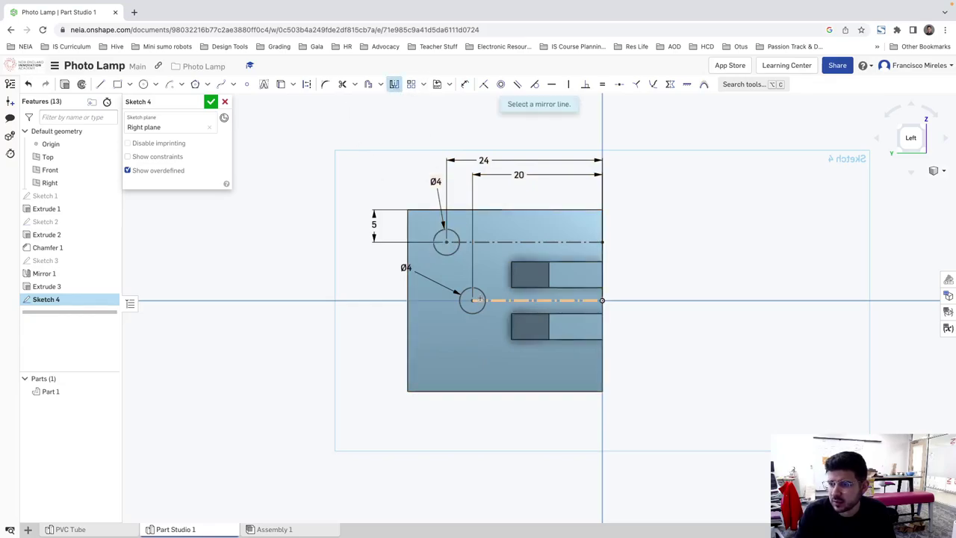
click(493, 300)
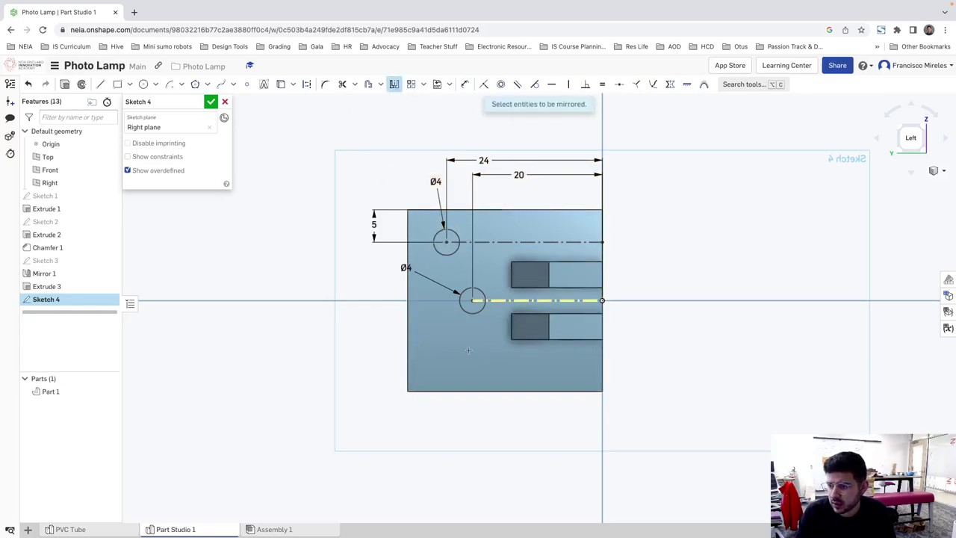
click(212, 103)
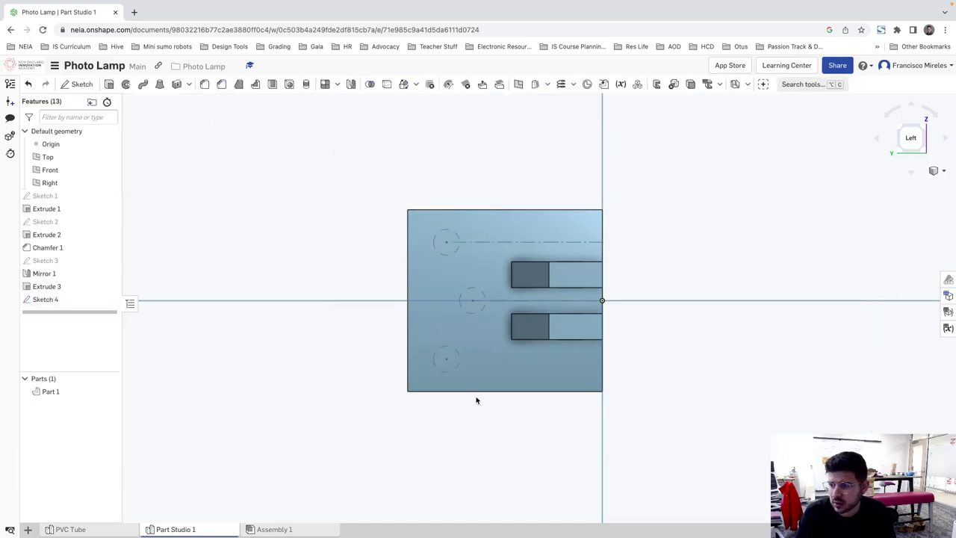
right_click(58, 299)
click(89, 324)
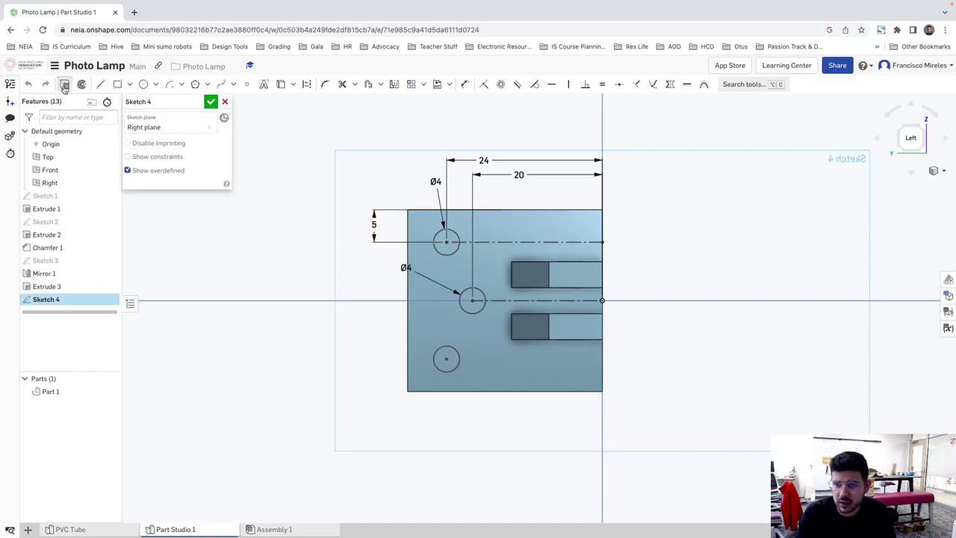
Step: Extrude Sketch 4's circles as a Remove cut Through all
click(64, 83)
click(176, 169)
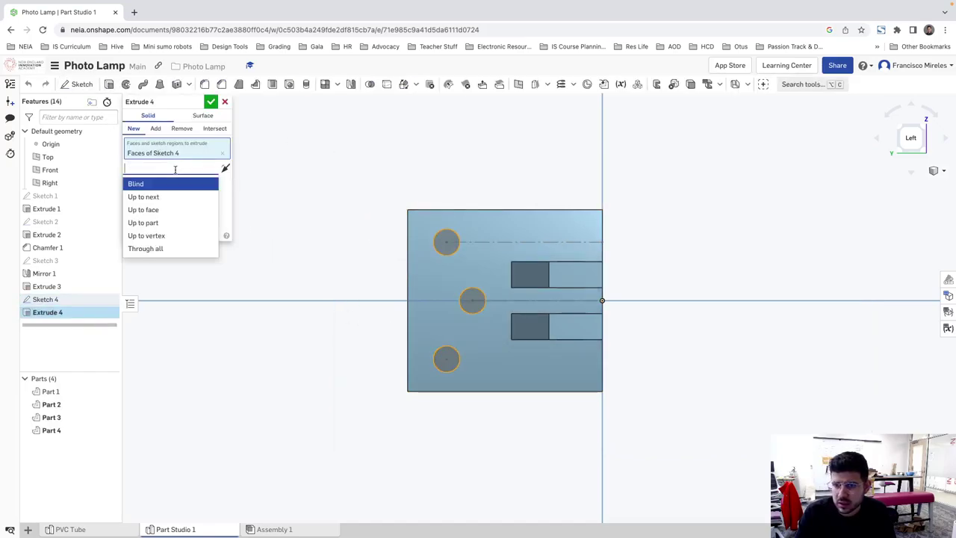
click(157, 248)
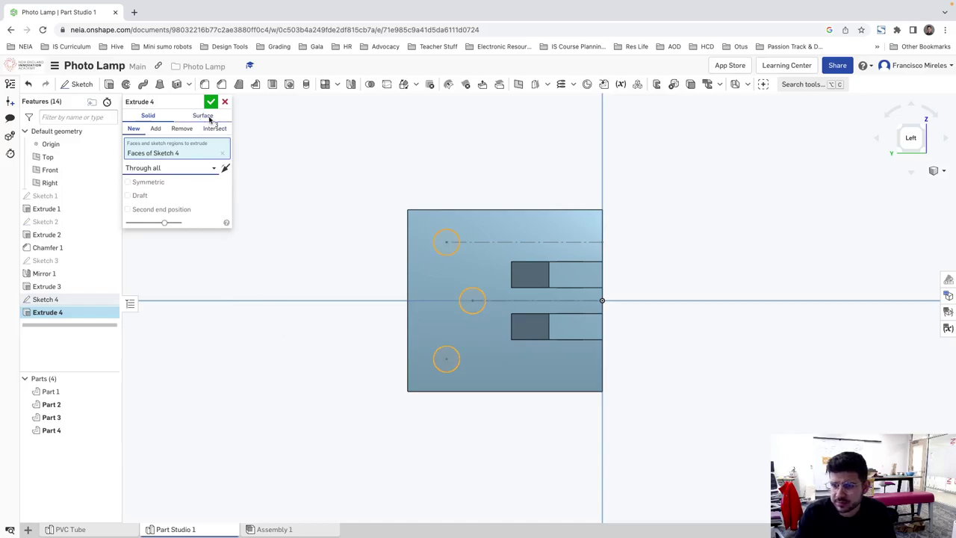
click(173, 129)
click(211, 101)
right_drag(282, 284, 282, 323)
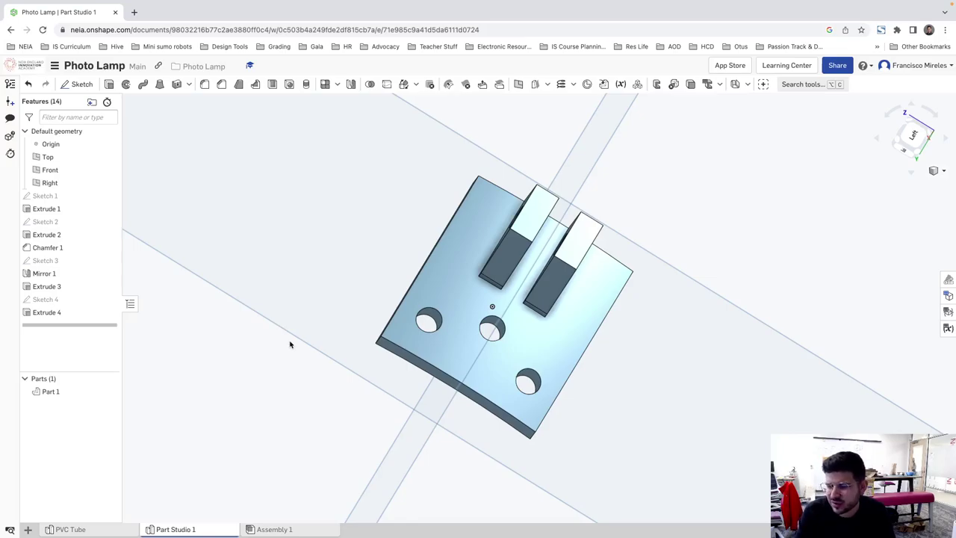
Step: Edit Sketch 4 to delete the middle Ø4 circle and its 20 dimension, leaving two holes
right_click(46, 312)
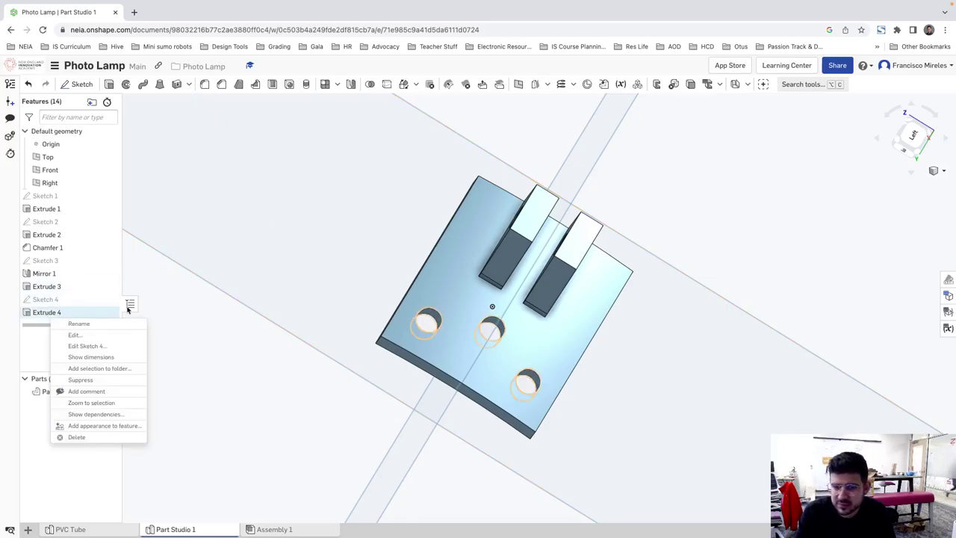
click(74, 335)
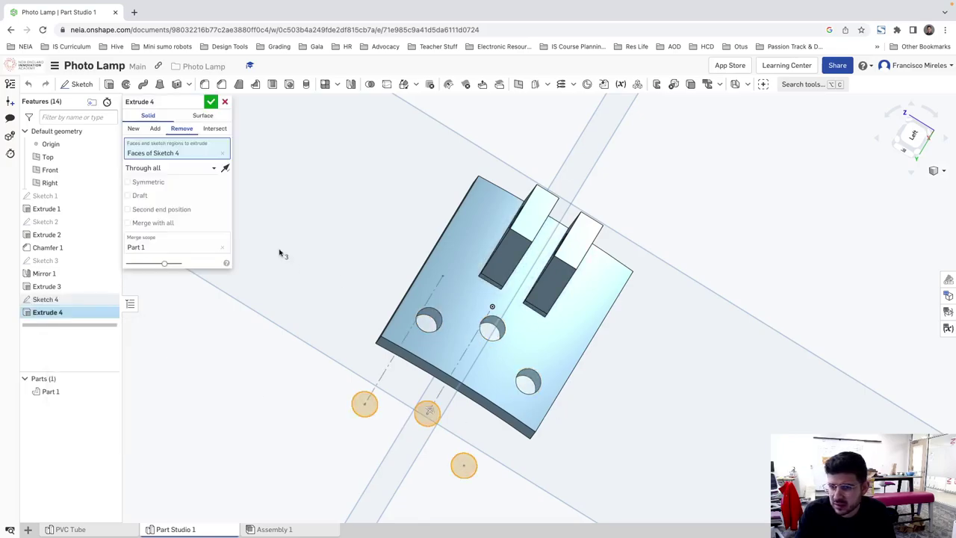
key(Escape)
right_click(54, 302)
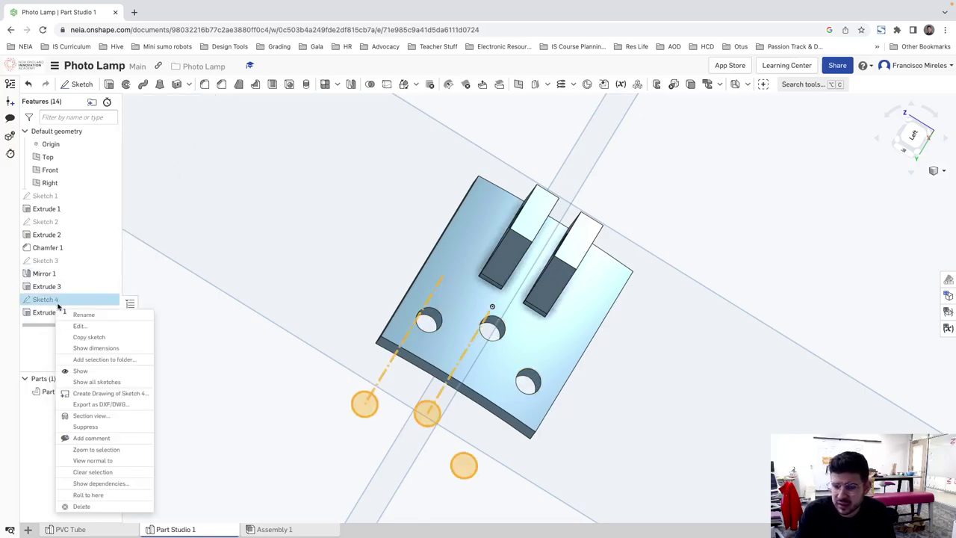
click(80, 326)
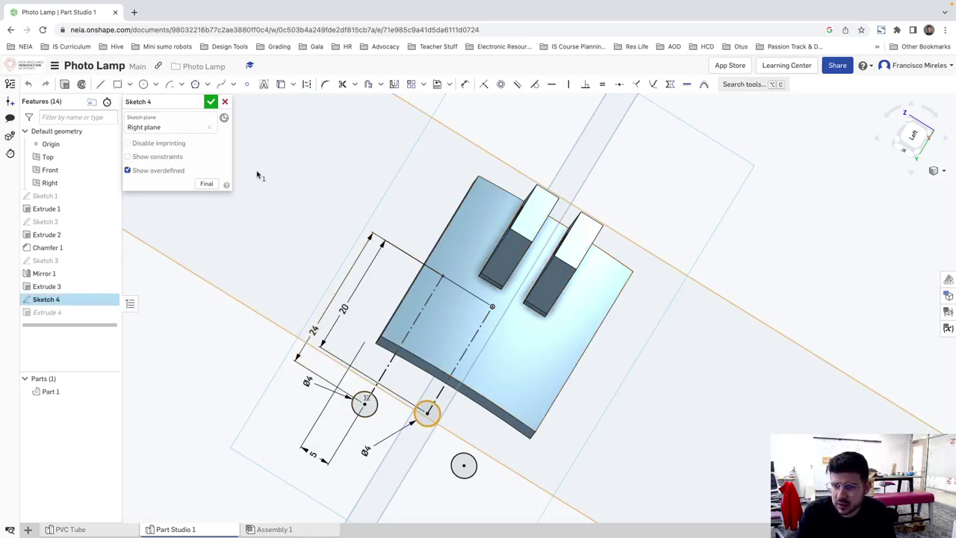
key(Delete)
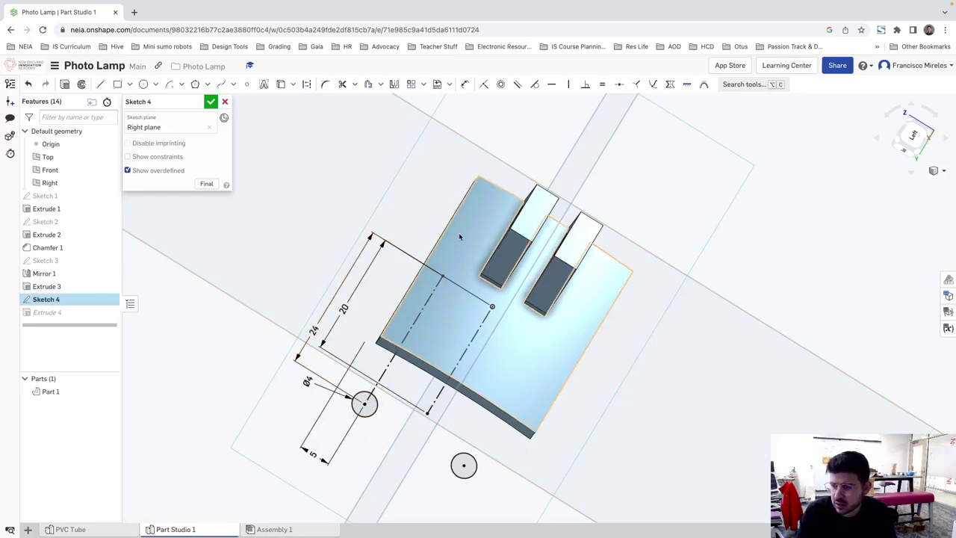
click(343, 310)
key(Delete)
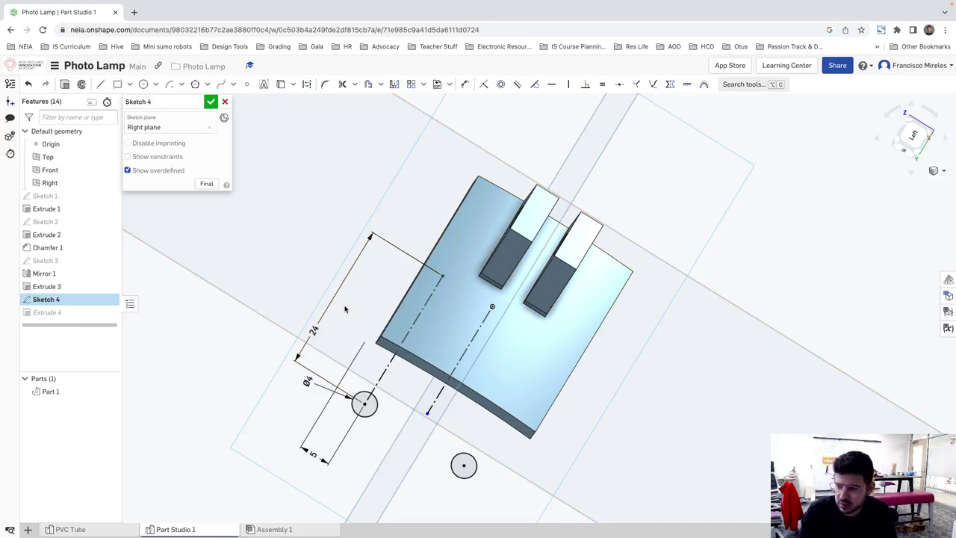
click(210, 101)
right_drag(651, 394, 627, 397)
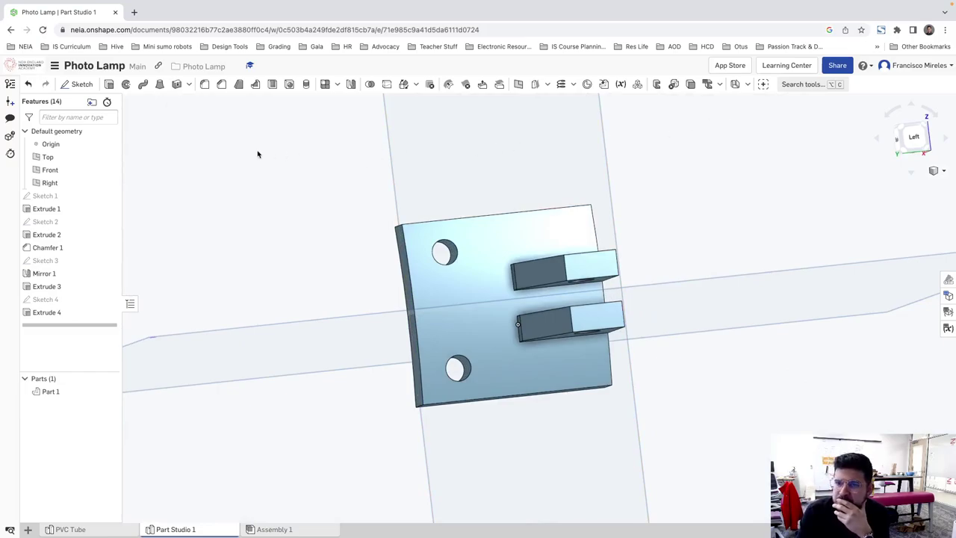
Step: Start a 3 mm fillet and select the plate's upper-left and neighbouring corner edges
click(205, 85)
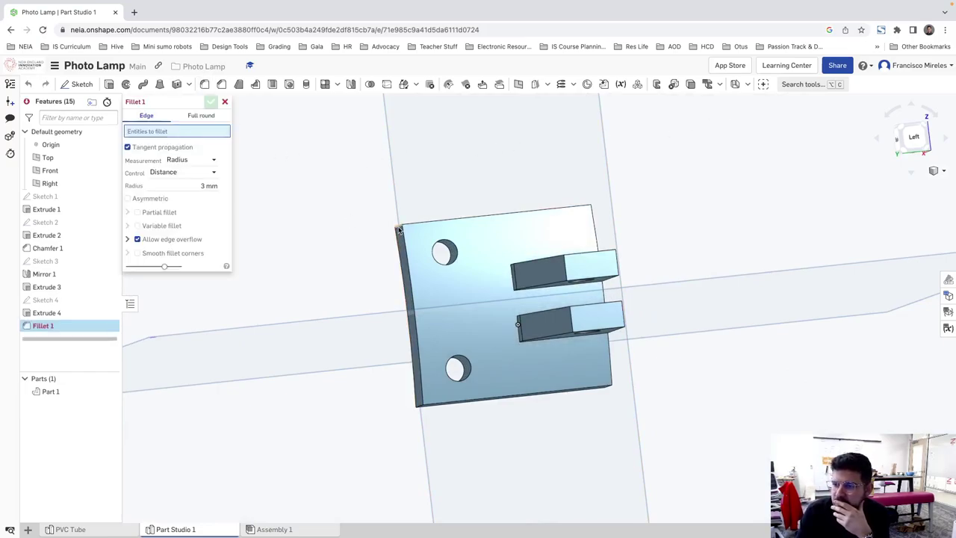
click(418, 373)
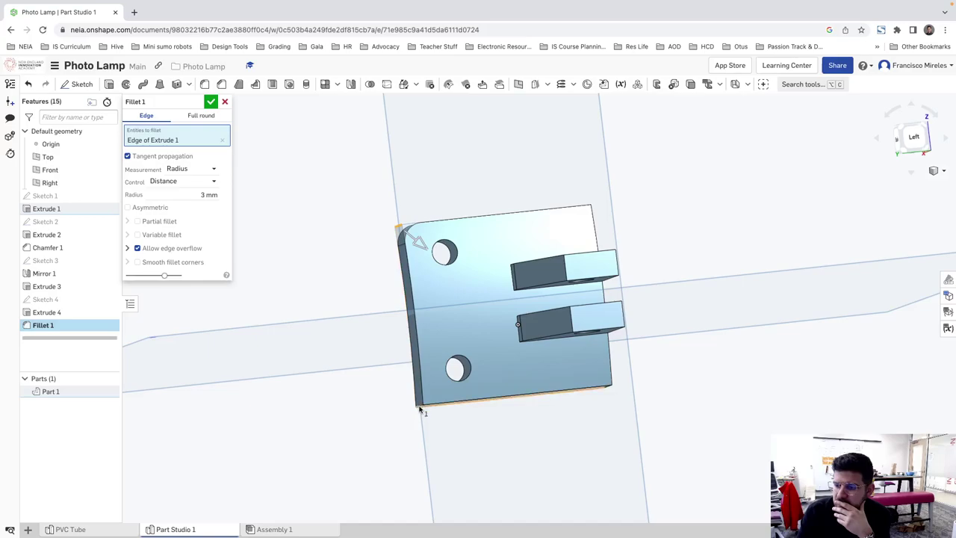
click(419, 406)
right_drag(419, 406, 491, 403)
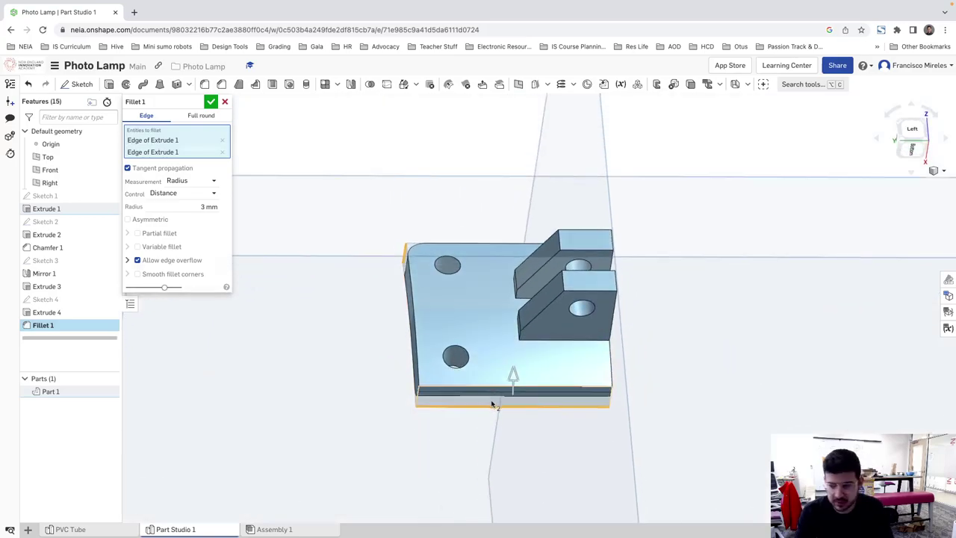
key(Escape)
right_drag(394, 359, 364, 477)
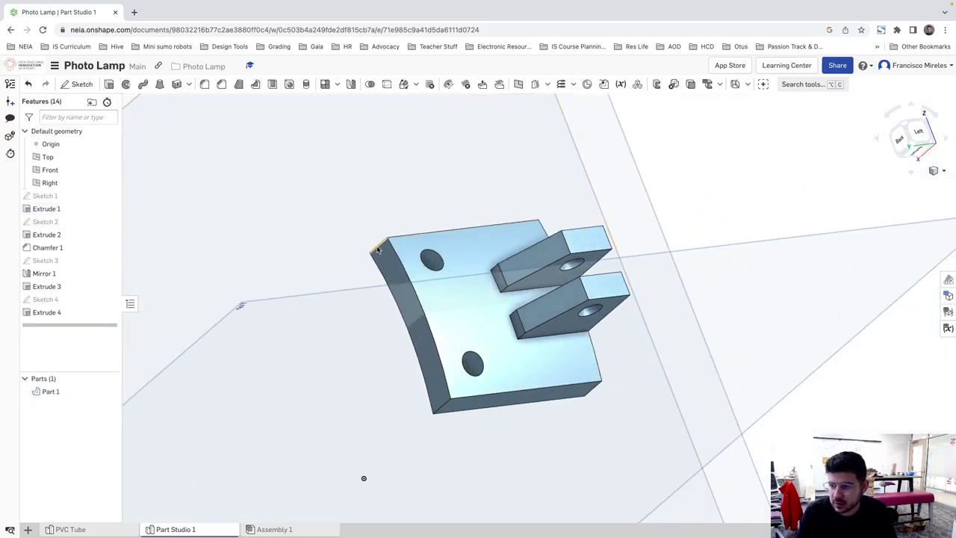
key(shift+f)
Step: Add the bottom, right and fourth corner edges, then apply the 3 mm fillet
click(599, 410)
right_drag(599, 410, 554, 400)
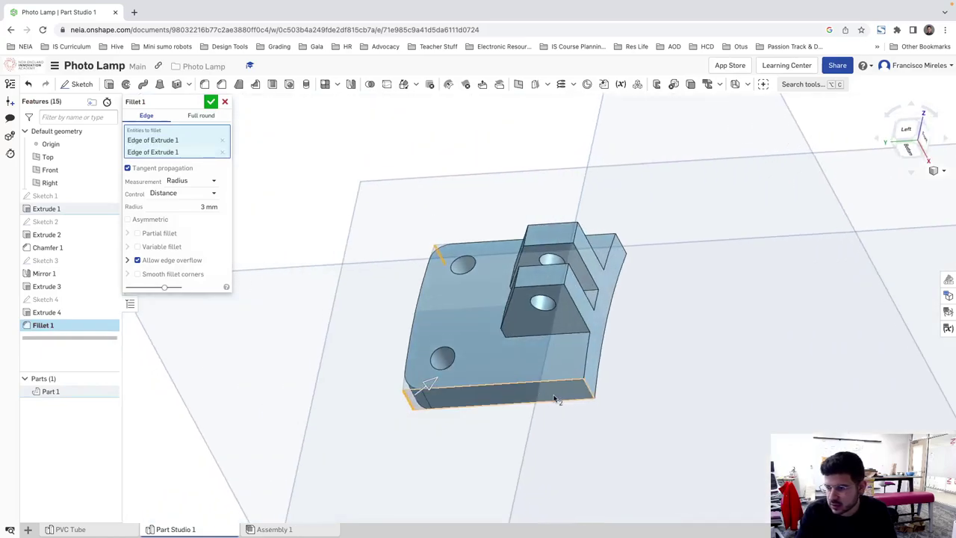
click(603, 361)
right_drag(605, 363, 824, 361)
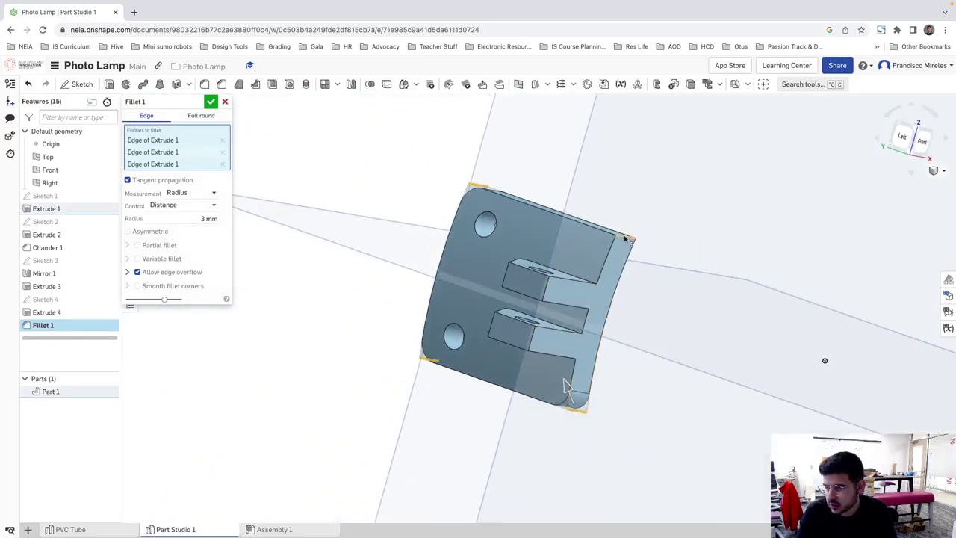
click(567, 385)
right_drag(622, 346, 748, 373)
click(211, 101)
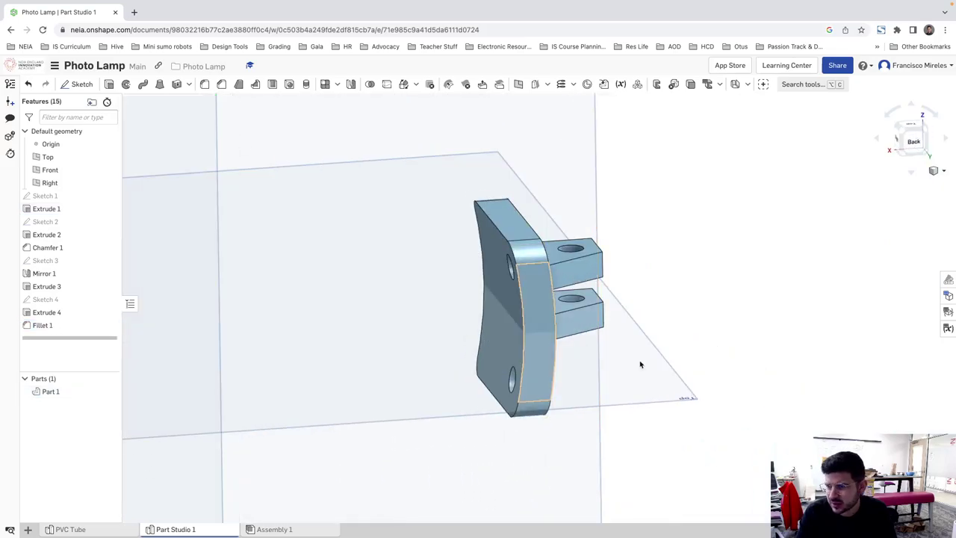
right_drag(640, 365, 388, 371)
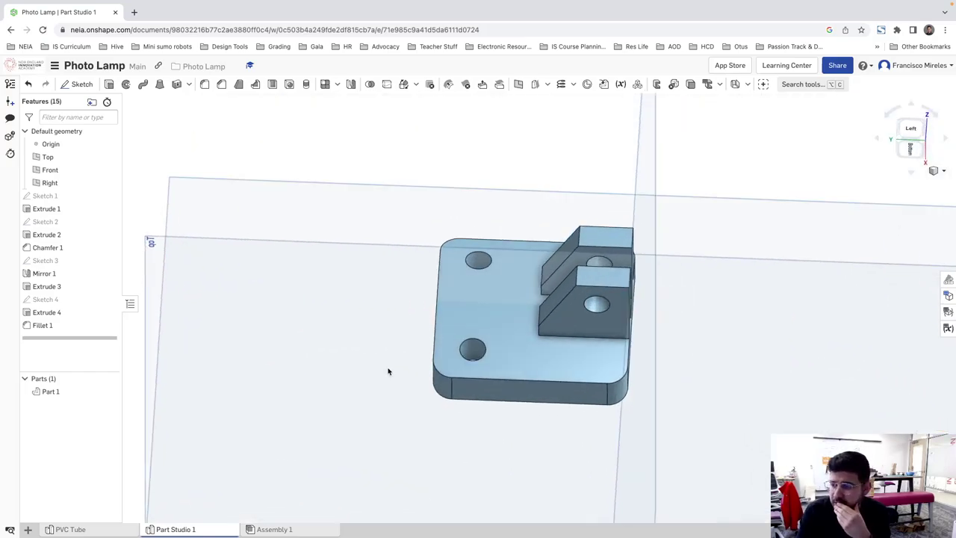
Step: Open the right-click context menu of the Part Studio 1 tab at the bottom
right_click(185, 531)
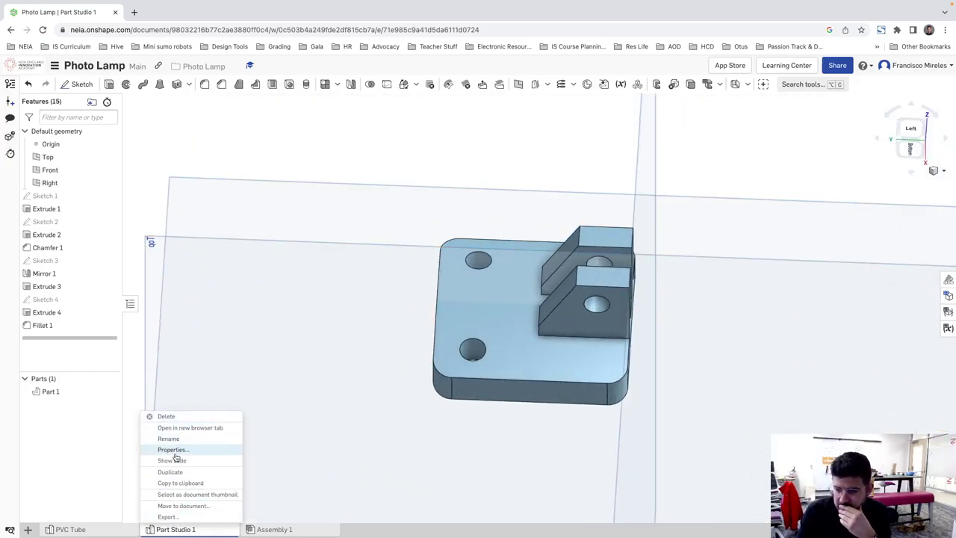